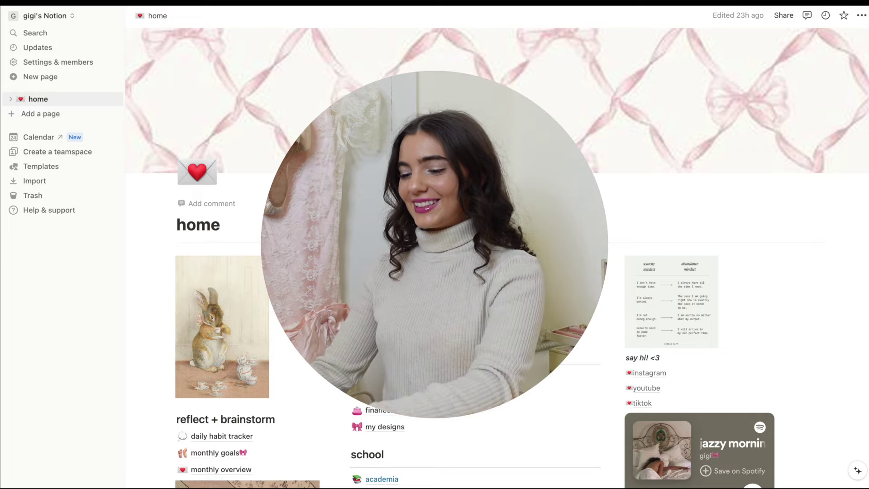
{"action": "scroll", "coordinate": [355, 176], "scroll_direction": "down", "scroll_amount": 3}
{"action": "scroll", "coordinate": [355, 177], "scroll_direction": "up", "scroll_amount": 3}
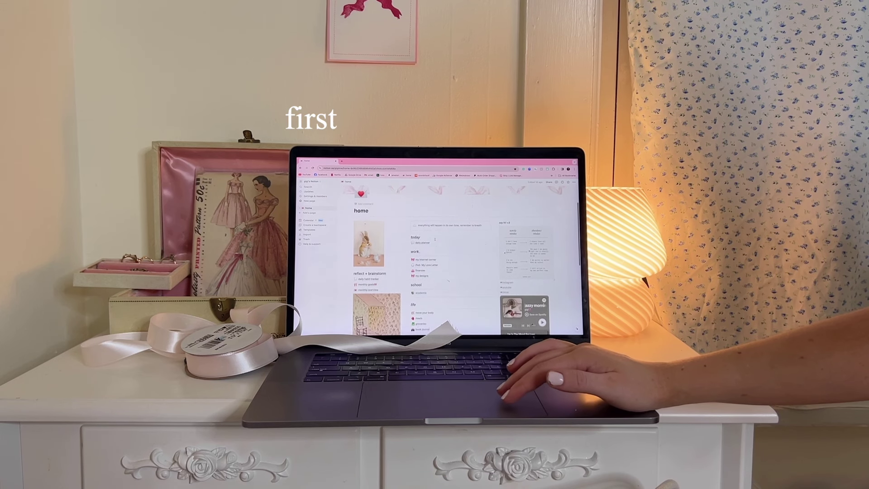
{"action": "scroll", "coordinate": [435, 239], "scroll_direction": "down", "scroll_amount": 5}
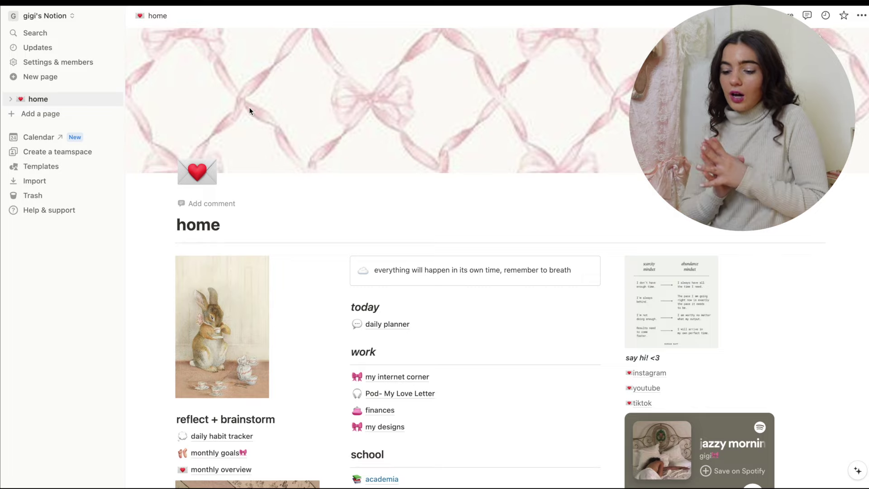
Step: Open the home page's cover options and browse the gallery of cover images
{"action": "left_click", "coordinate": [571, 132]}
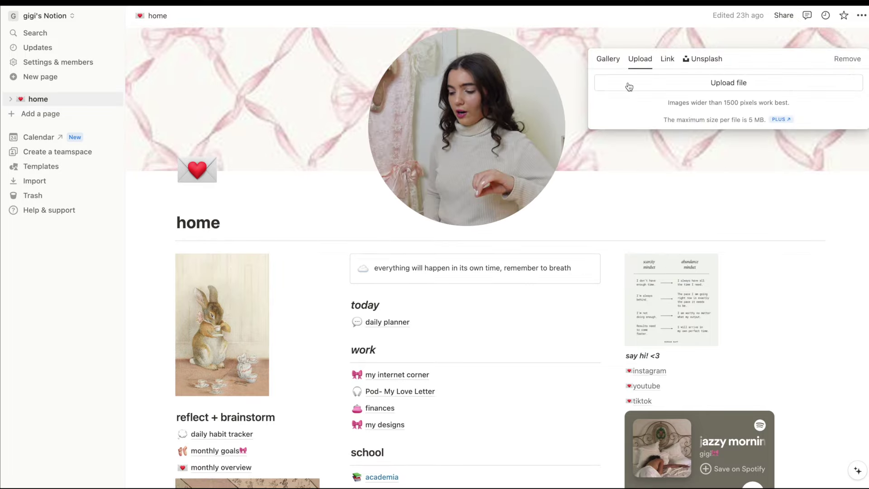
{"action": "left_click", "coordinate": [605, 64]}
{"action": "scroll", "coordinate": [643, 150], "scroll_direction": "down", "scroll_amount": 5}
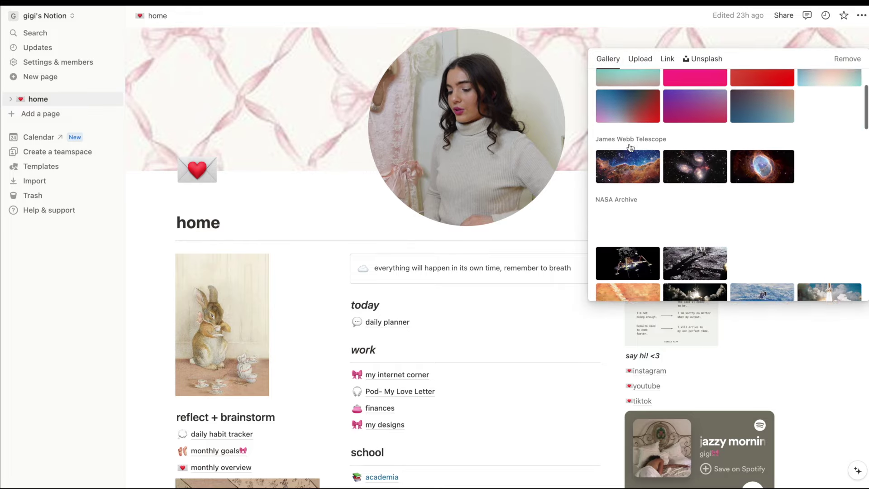
{"action": "scroll", "coordinate": [631, 147], "scroll_direction": "down", "scroll_amount": 10}
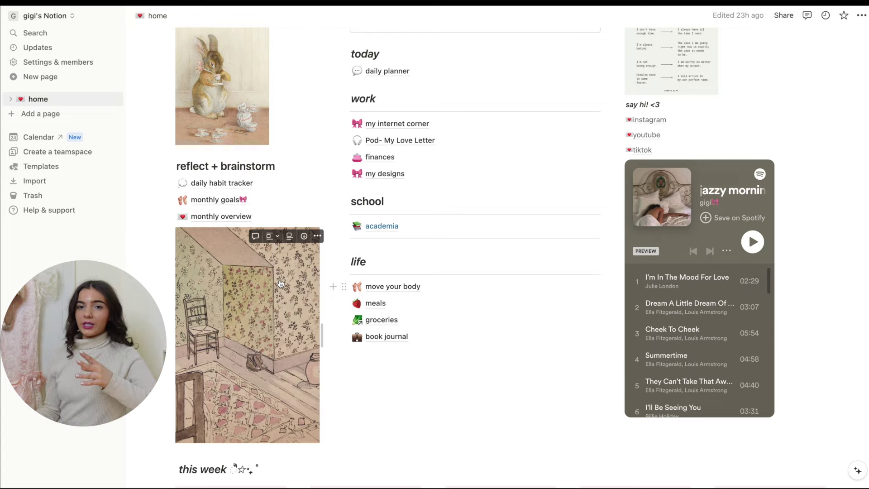
Step: Look over the home page's sections and the track list of the embedded jazzy morning Spotify playlist
{"action": "scroll", "coordinate": [281, 283], "scroll_direction": "up", "scroll_amount": 3}
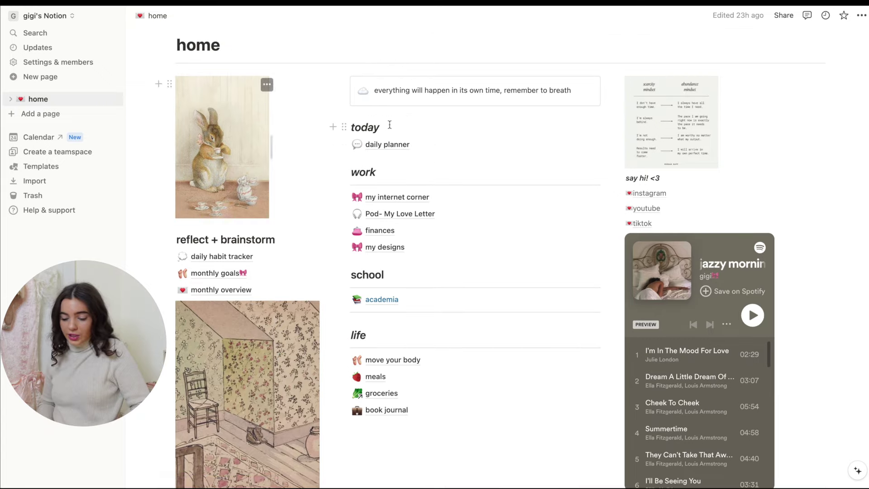
{"action": "scroll", "coordinate": [759, 77], "scroll_direction": "up", "scroll_amount": 3}
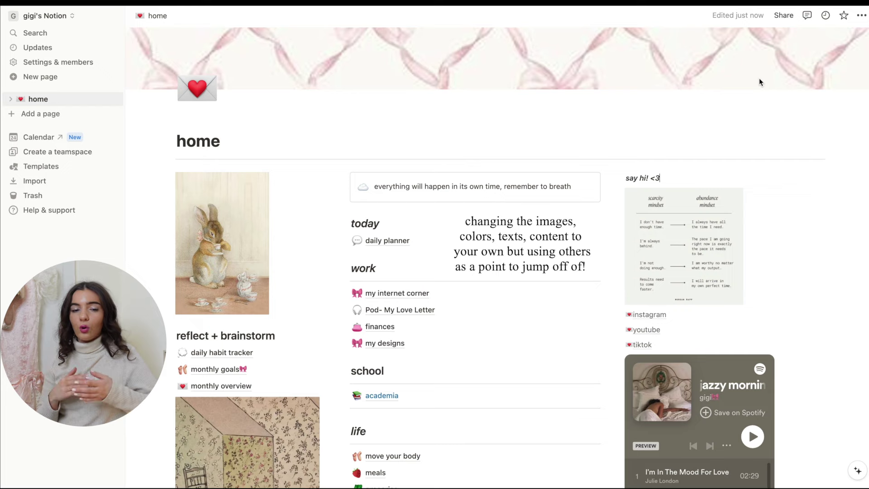
{"action": "scroll", "coordinate": [665, 229], "scroll_direction": "down", "scroll_amount": 5}
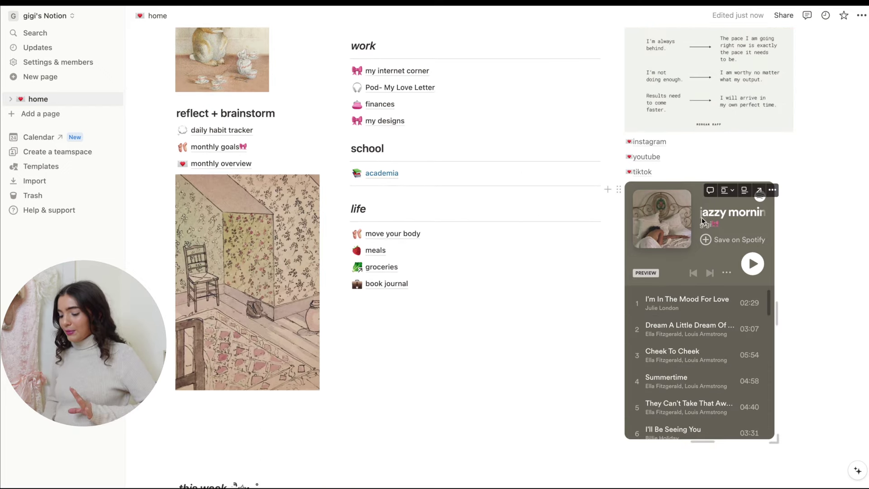
{"action": "scroll", "coordinate": [672, 361], "scroll_direction": "down", "scroll_amount": 1}
{"action": "scroll", "coordinate": [673, 361], "scroll_direction": "down", "scroll_amount": 10}
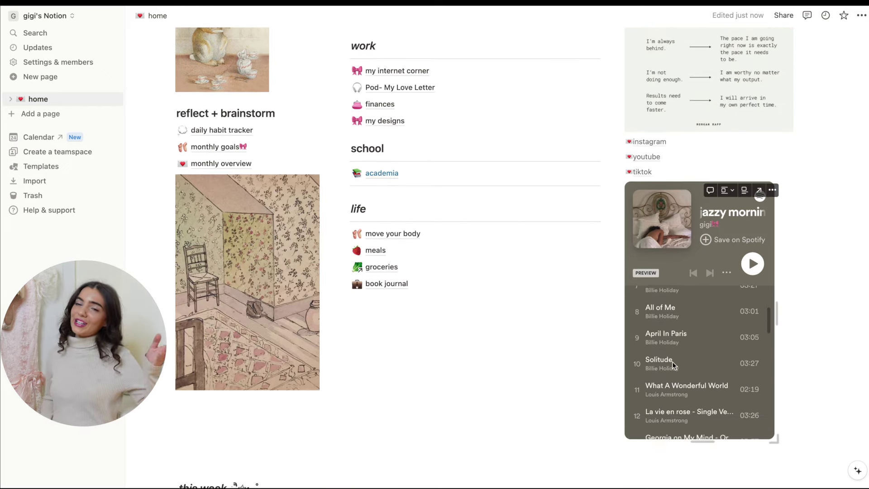
{"action": "scroll", "coordinate": [672, 362], "scroll_direction": "down", "scroll_amount": 2}
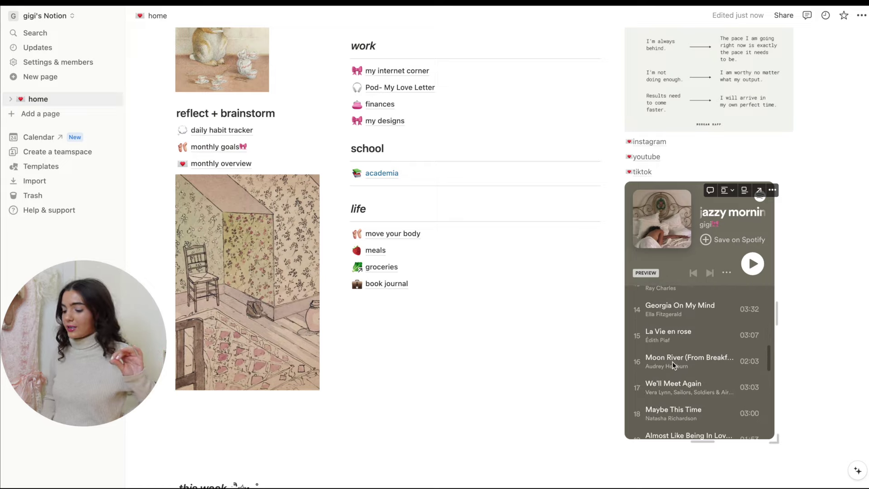
{"action": "scroll", "coordinate": [715, 310], "scroll_direction": "up", "scroll_amount": 5}
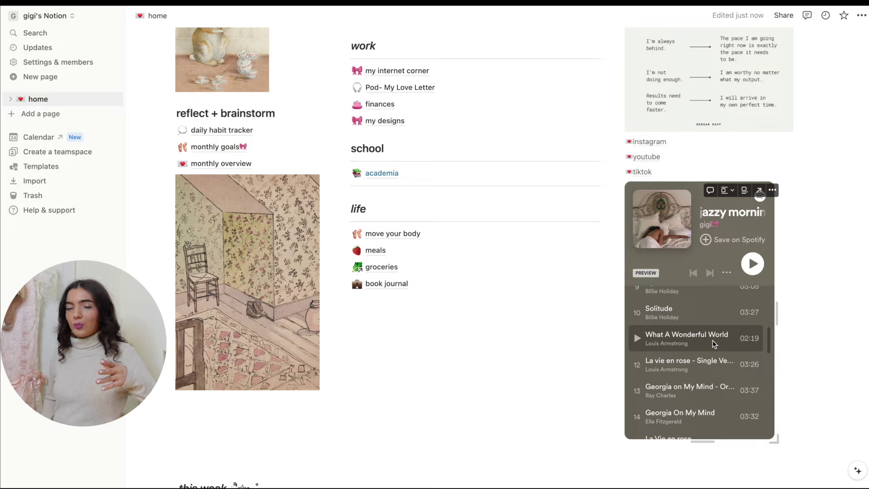
{"action": "scroll", "coordinate": [713, 341], "scroll_direction": "up", "scroll_amount": 8}
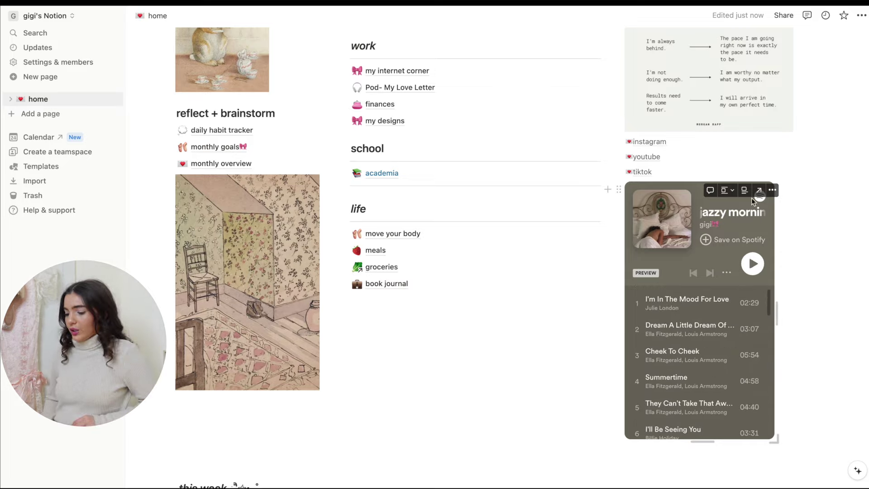
{"action": "scroll", "coordinate": [696, 314], "scroll_direction": "down", "scroll_amount": 1}
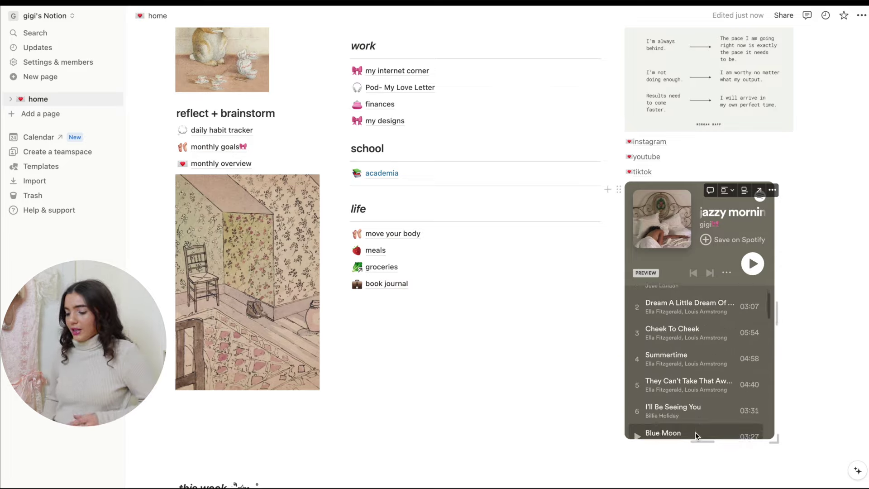
{"action": "scroll", "coordinate": [701, 374], "scroll_direction": "down", "scroll_amount": 8}
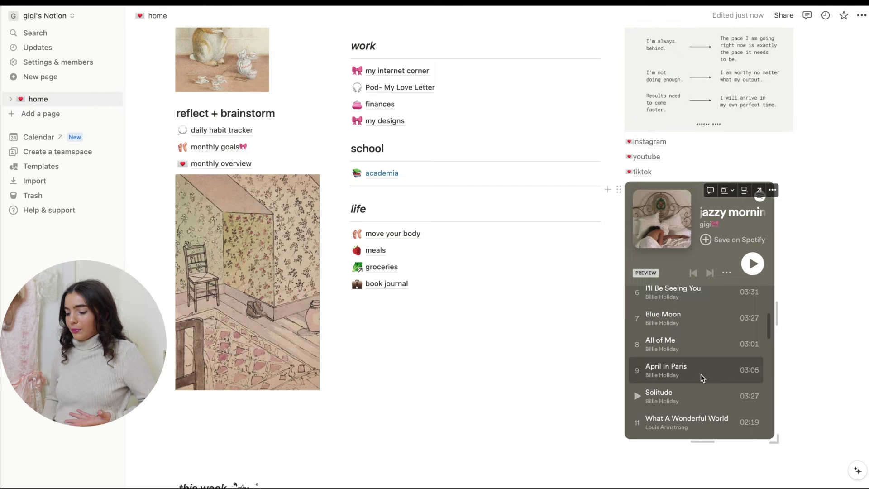
{"action": "left_click", "coordinate": [753, 264]}
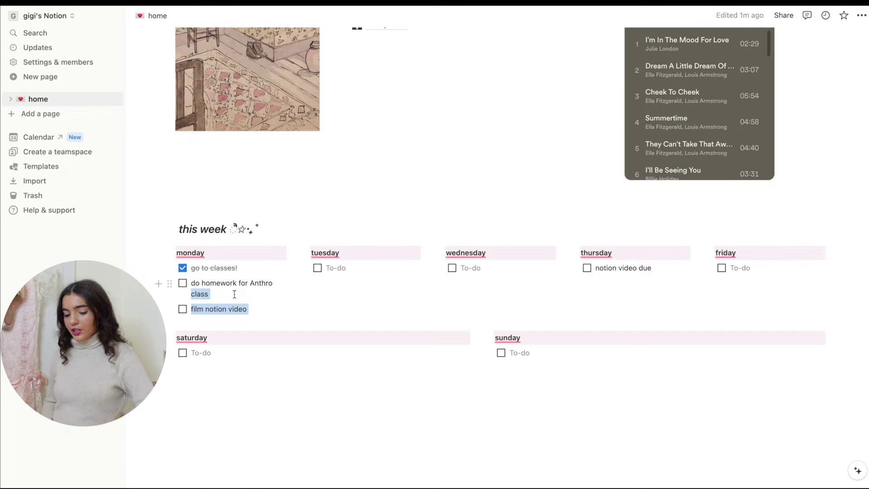
Step: Mark "do homework for Anthro class" as done in Monday's list of the this week section
{"action": "left_click", "coordinate": [182, 284]}
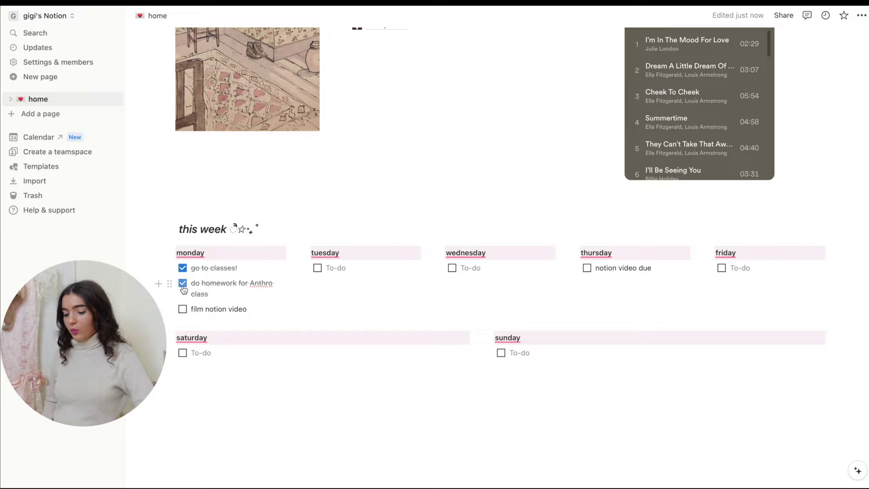
{"action": "scroll", "coordinate": [182, 288], "scroll_direction": "down", "scroll_amount": 1}
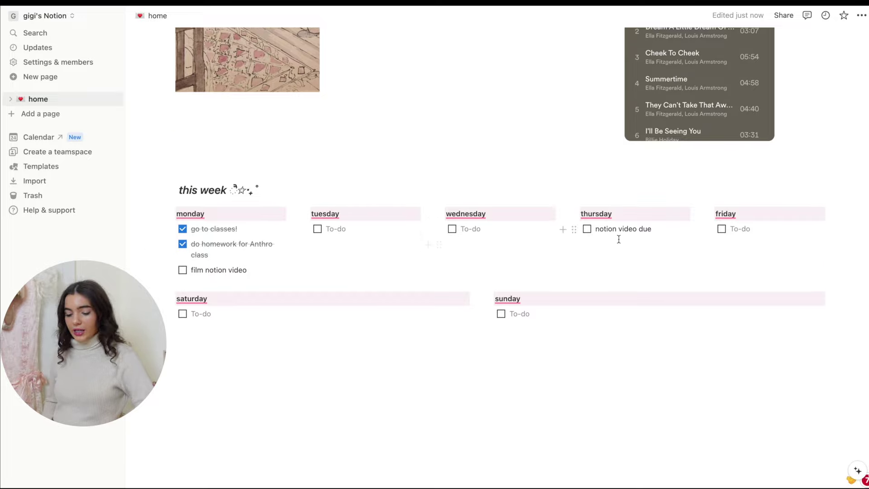
{"action": "left_click", "coordinate": [223, 252]}
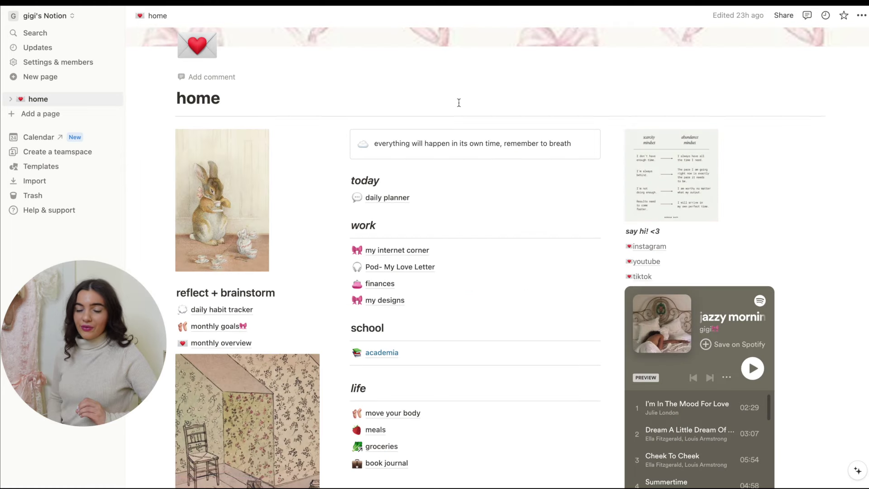
Step: Open the daily planner page and look over its tasks, today's schedule and habits
{"action": "left_click", "coordinate": [392, 203]}
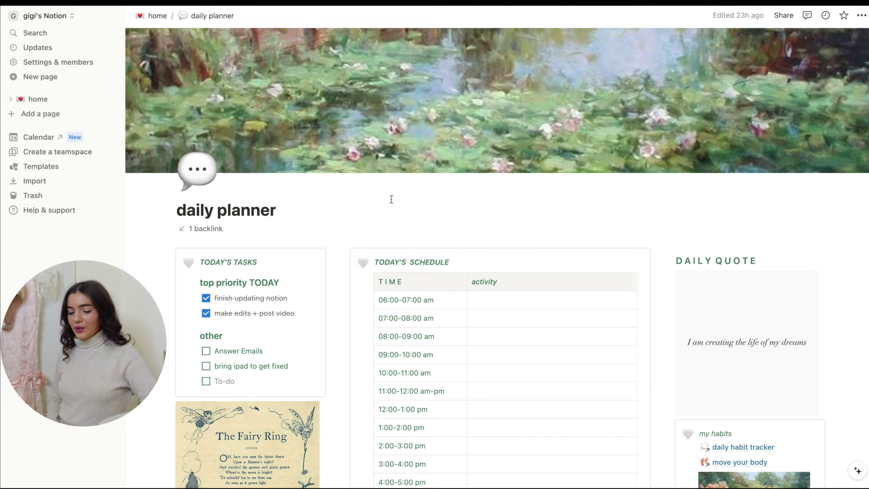
{"action": "scroll", "coordinate": [391, 199], "scroll_direction": "down", "scroll_amount": 1}
{"action": "scroll", "coordinate": [392, 200], "scroll_direction": "up", "scroll_amount": 1}
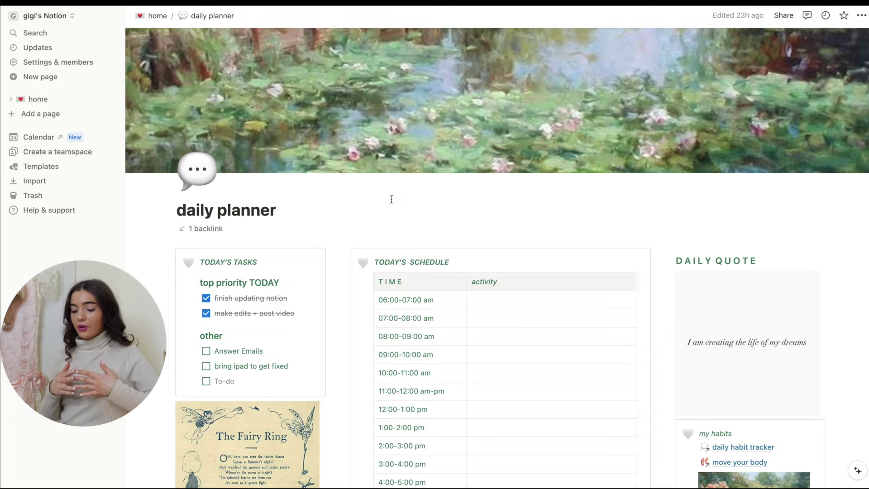
{"action": "scroll", "coordinate": [392, 199], "scroll_direction": "down", "scroll_amount": 2}
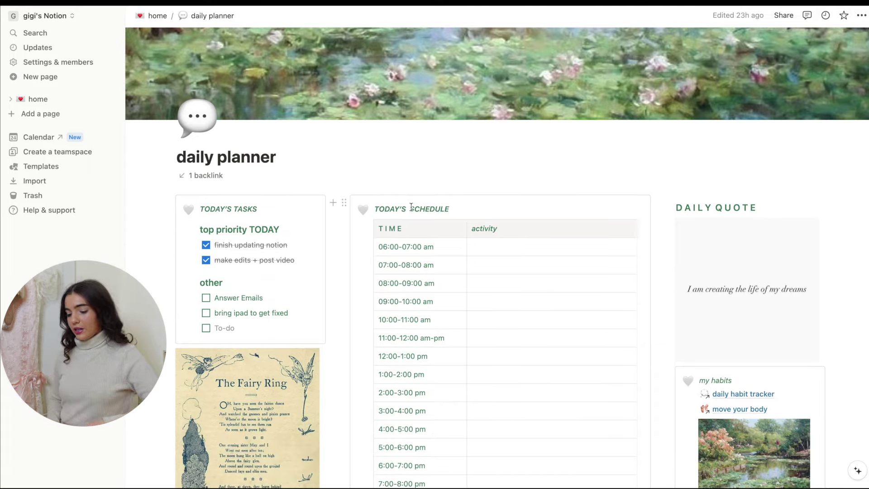
{"action": "scroll", "coordinate": [412, 207], "scroll_direction": "down", "scroll_amount": 3}
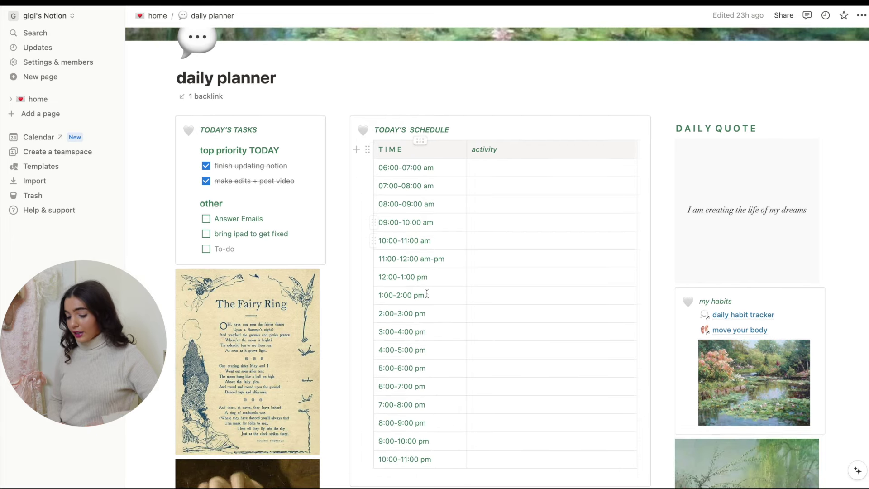
{"action": "scroll", "coordinate": [428, 414], "scroll_direction": "down", "scroll_amount": 1}
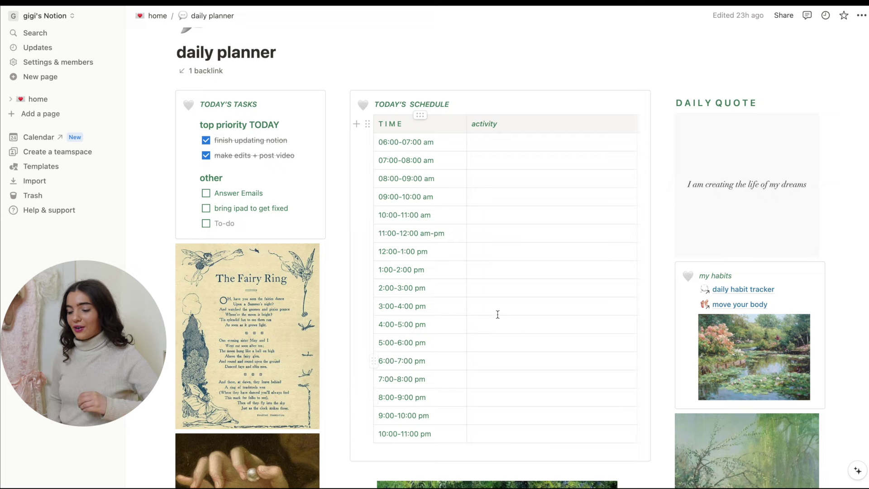
{"action": "left_click", "coordinate": [521, 177]}
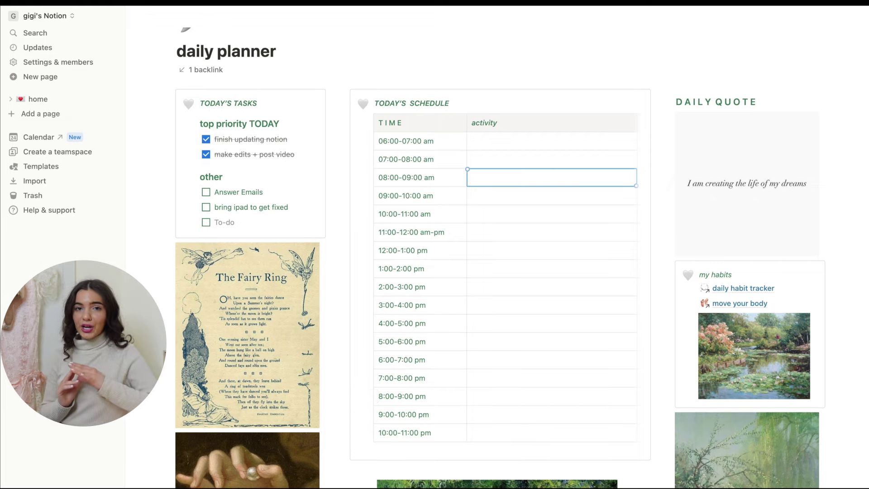
{"action": "scroll", "coordinate": [233, 266], "scroll_direction": "up", "scroll_amount": 3}
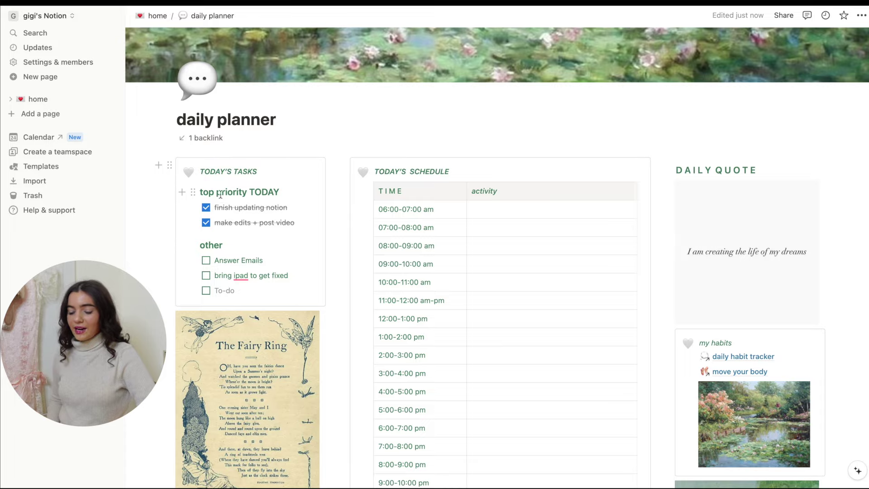
Step: Uncheck the two top priority TODAY tasks and add an empty to-do item below them
{"action": "left_click", "coordinate": [304, 222]}
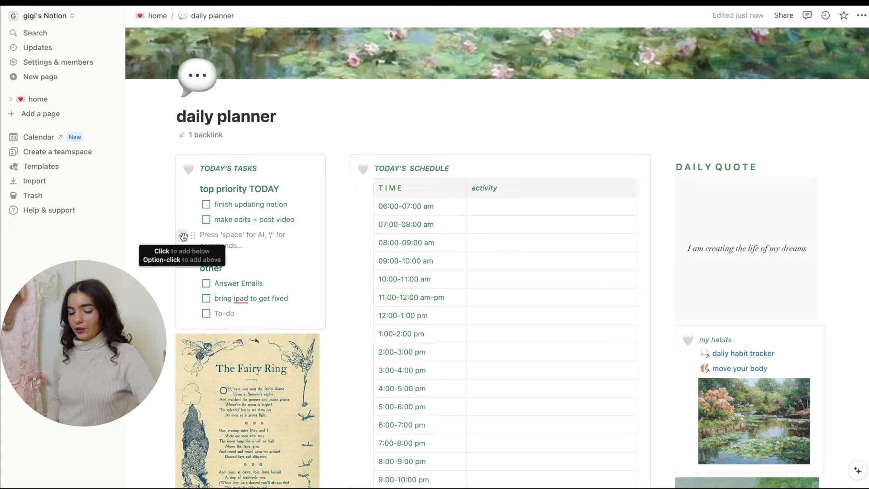
{"action": "left_click", "coordinate": [184, 236]}
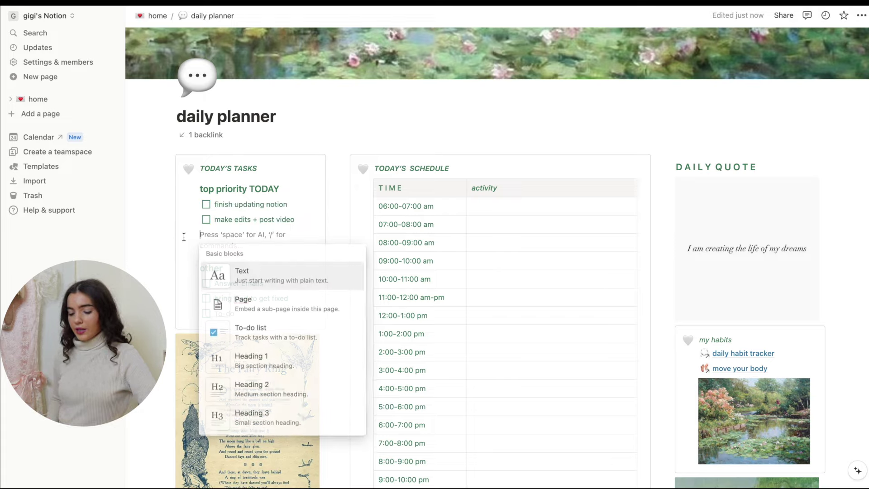
{"action": "left_click", "coordinate": [265, 335]}
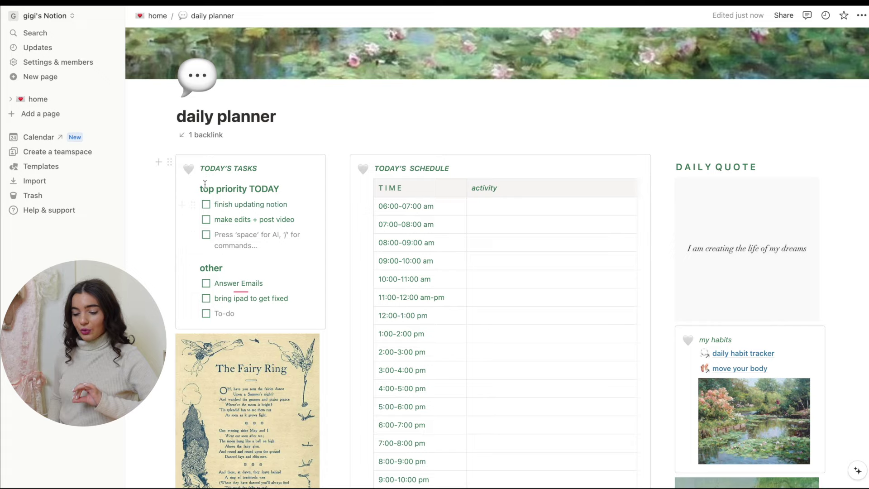
{"action": "left_click", "coordinate": [206, 205]}
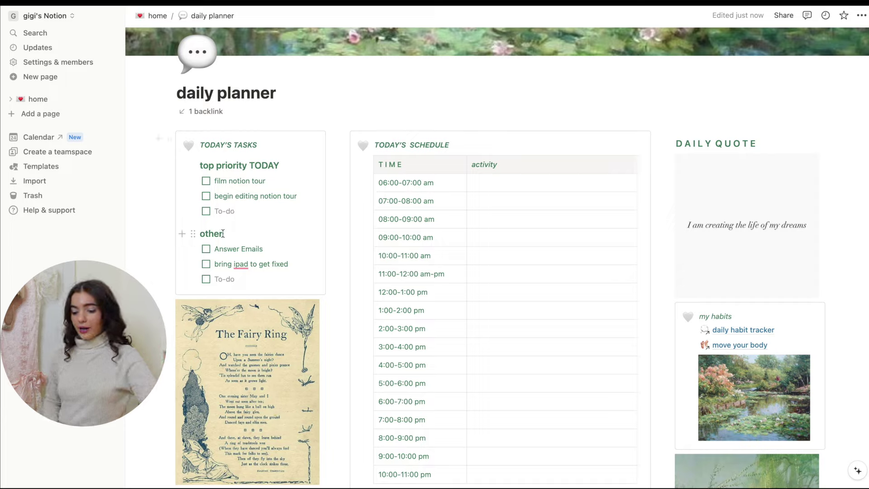
Step: Try adding placeholder to-dos "jhfjh", "sbdkjb", "jabfadjb" and "jkbjkdb" under the other tasks, and remove them again
{"action": "left_click", "coordinate": [225, 279]}
{"action": "type", "text": "jhfjh"}
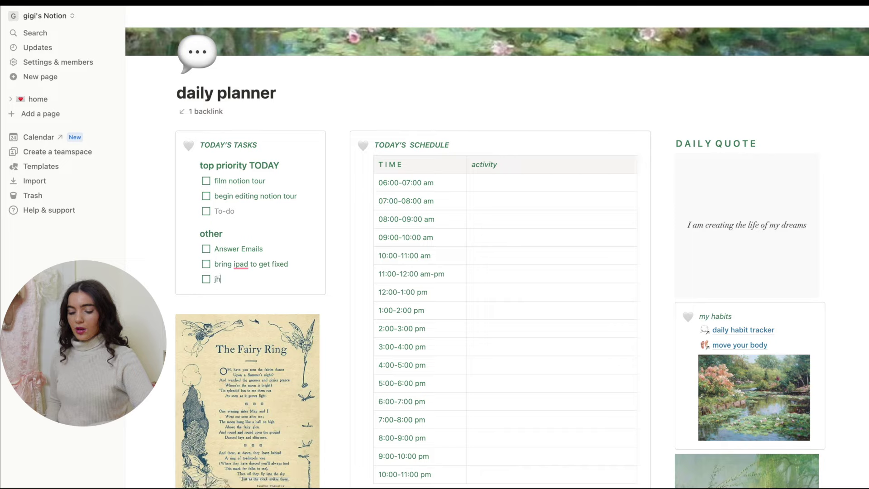
{"action": "key", "text": "Return"}
{"action": "type", "text": "sbdkjb"}
{"action": "key", "text": "Return"}
{"action": "type", "text": "jabfadjb"}
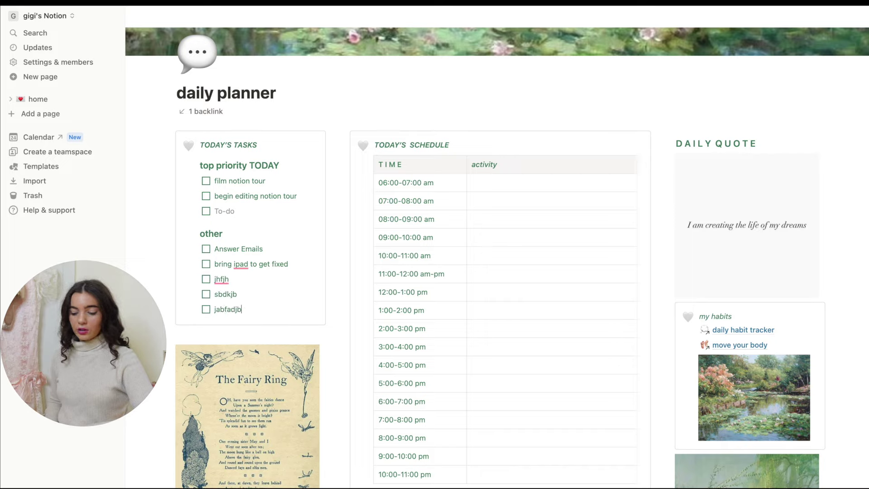
{"action": "key", "text": "Return"}
{"action": "type", "text": "jkbjkdb"}
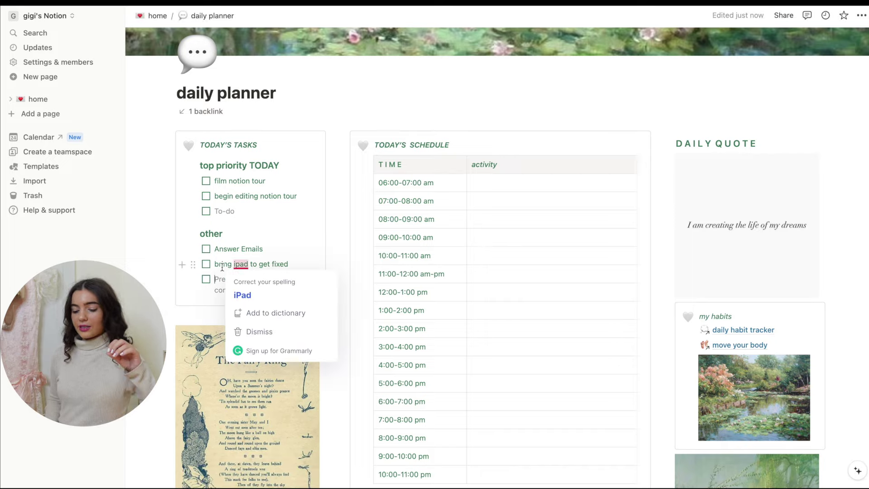
{"action": "left_click", "coordinate": [222, 265]}
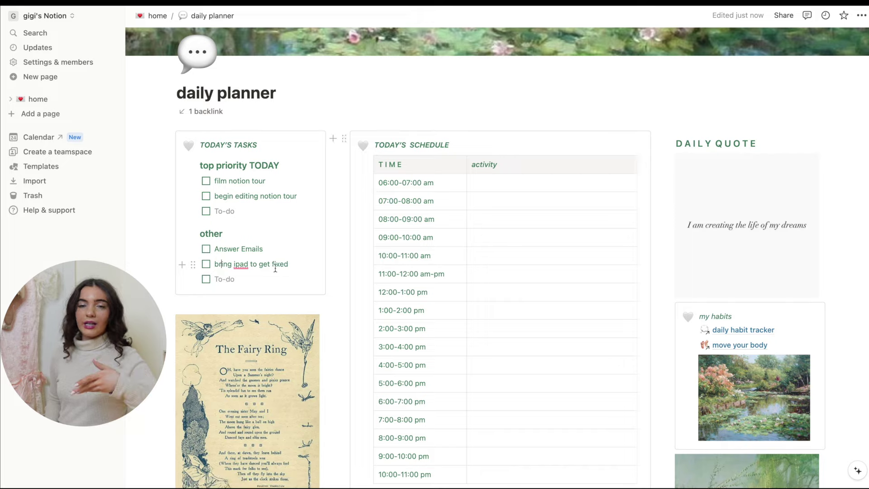
{"action": "left_click", "coordinate": [234, 278]}
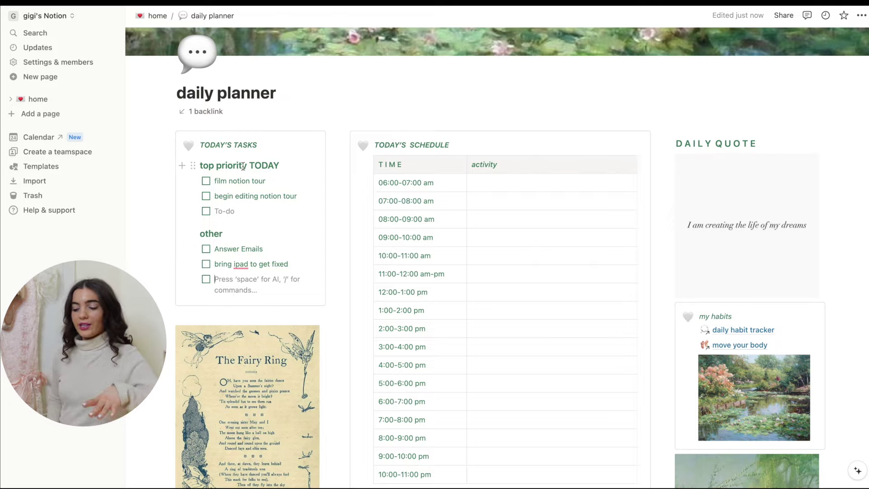
Step: Look over the rest of the daily planner page, including its pictures, the academia link under school and the sticky notes
{"action": "scroll", "coordinate": [243, 166], "scroll_direction": "down", "scroll_amount": 7}
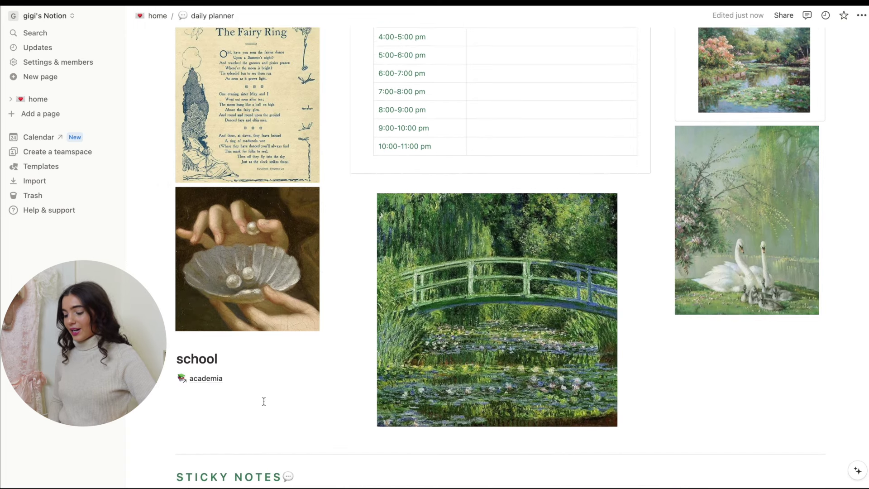
{"action": "scroll", "coordinate": [264, 401], "scroll_direction": "up", "scroll_amount": 1}
{"action": "scroll", "coordinate": [226, 280], "scroll_direction": "down", "scroll_amount": 3}
{"action": "scroll", "coordinate": [328, 225], "scroll_direction": "up", "scroll_amount": 6}
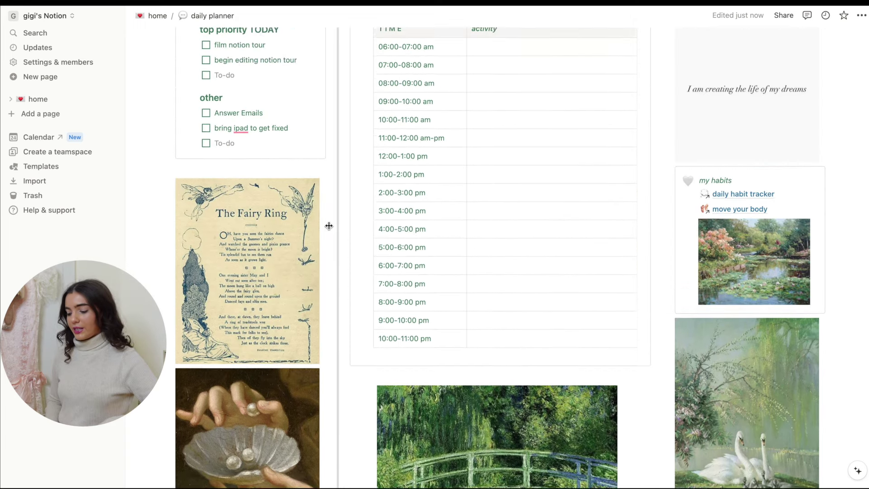
{"action": "scroll", "coordinate": [330, 226], "scroll_direction": "up", "scroll_amount": 5}
{"action": "scroll", "coordinate": [329, 225], "scroll_direction": "down", "scroll_amount": 9}
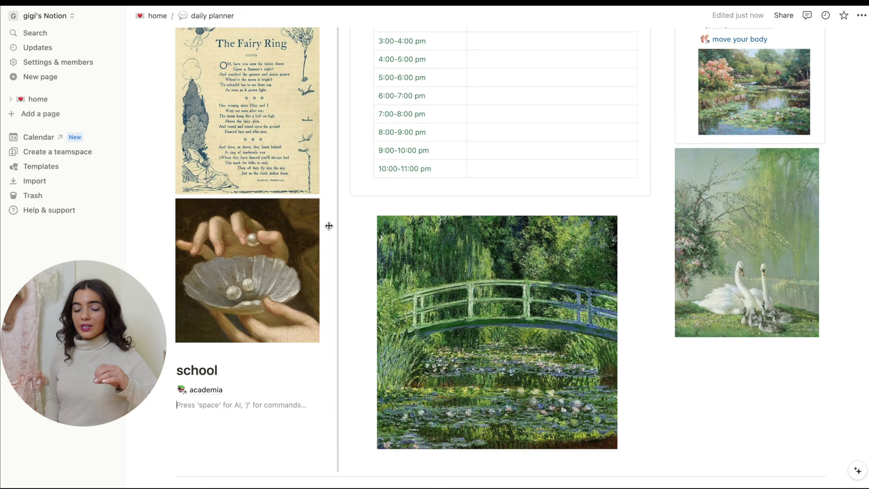
{"action": "mouse_move", "coordinate": [213, 392]}
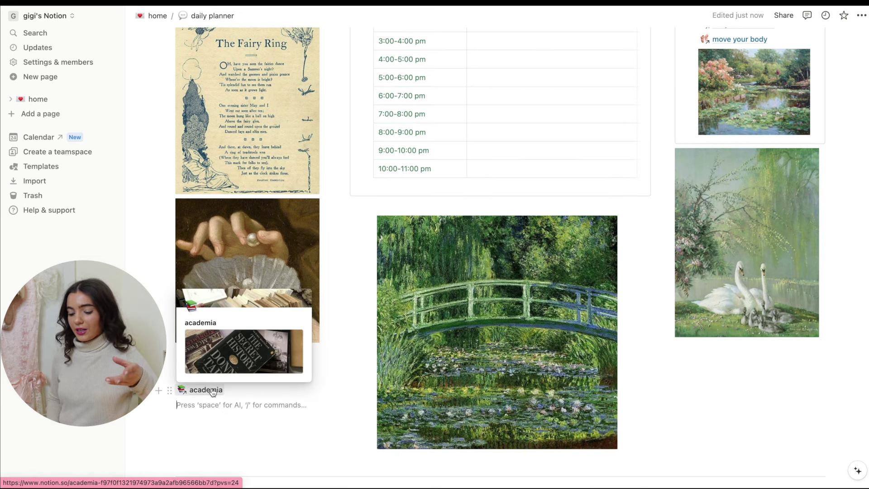
{"action": "scroll", "coordinate": [210, 386], "scroll_direction": "down", "scroll_amount": 3}
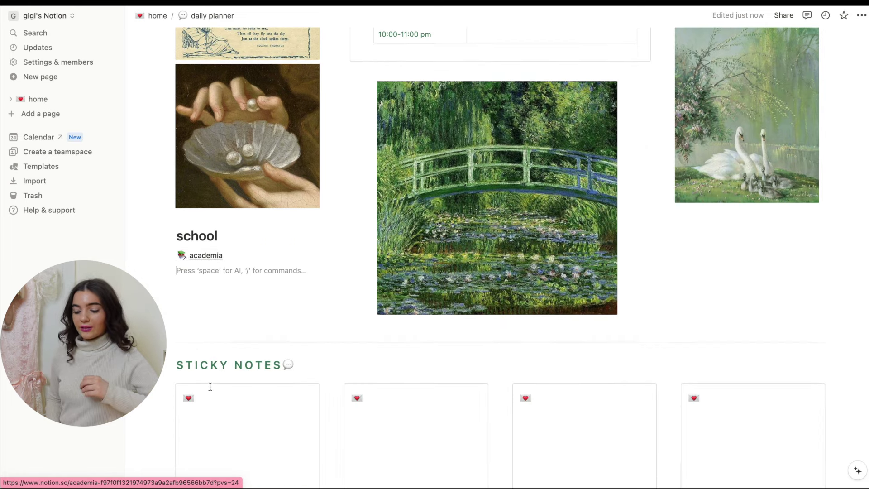
{"action": "scroll", "coordinate": [210, 386], "scroll_direction": "down", "scroll_amount": 3}
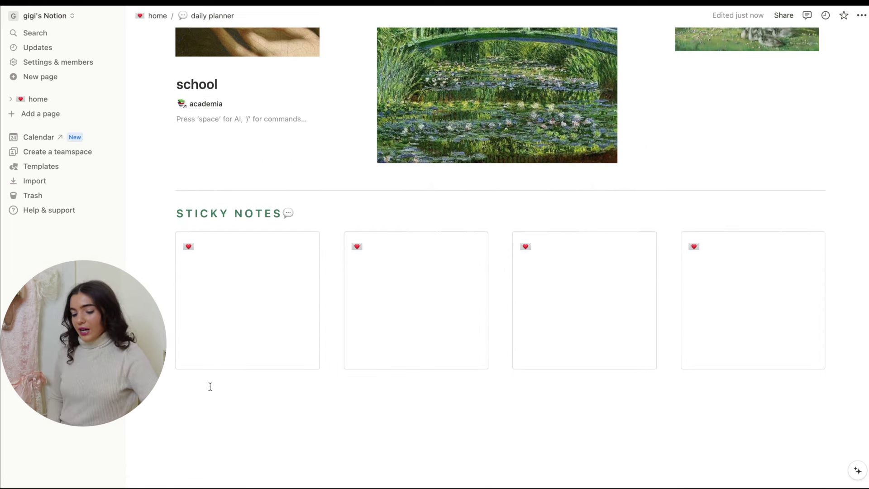
Step: Try placeholder text "jhjkh" in the first sticky note and remove it again
{"action": "left_click", "coordinate": [225, 308]}
{"action": "type", "text": "jhjkh"}
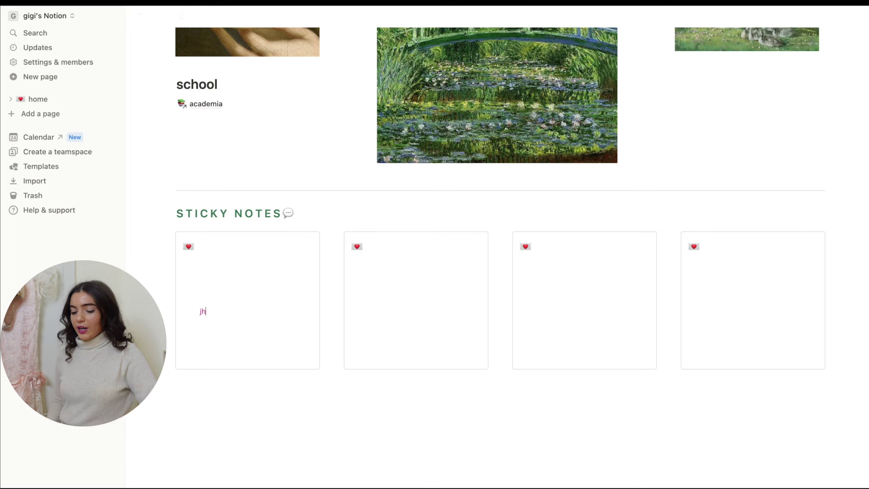
{"action": "key", "text": "BackSpace"}
{"action": "key", "text": "BackSpace"}
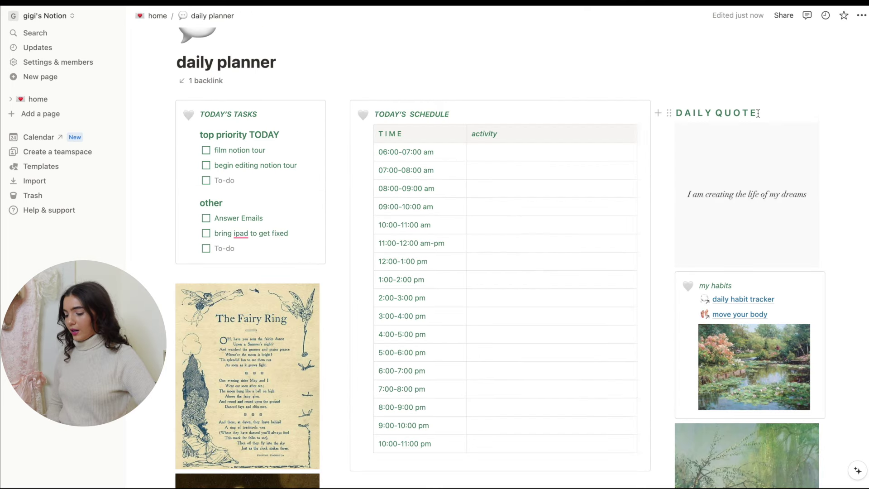
Step: Clear the DAILY QUOTE heading text above the quote image, leaving the heading empty
{"action": "left_click_drag", "start_coordinate": [758, 113], "coordinate": [675, 113]}
{"action": "key", "text": "BackSpace"}
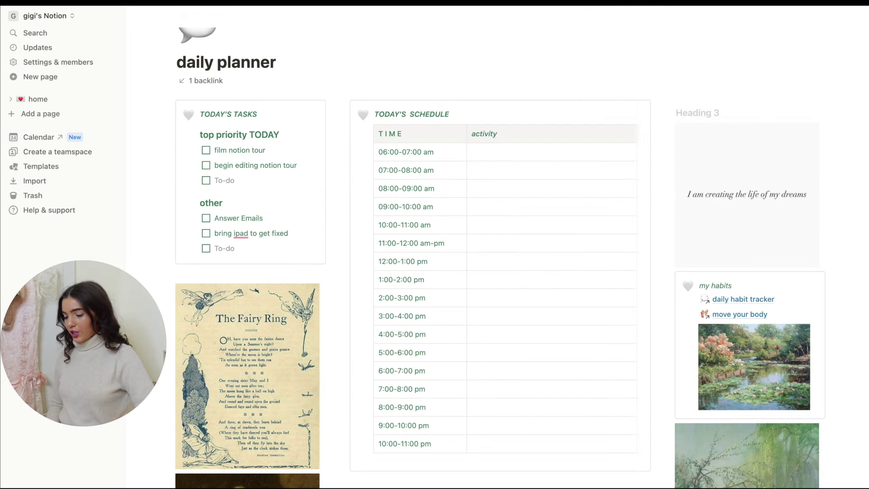
{"action": "type", "text": "you"}
{"action": "key", "text": "BackSpace"}
{"action": "key", "text": "BackSpace"}
{"action": "key", "text": "BackSpace"}
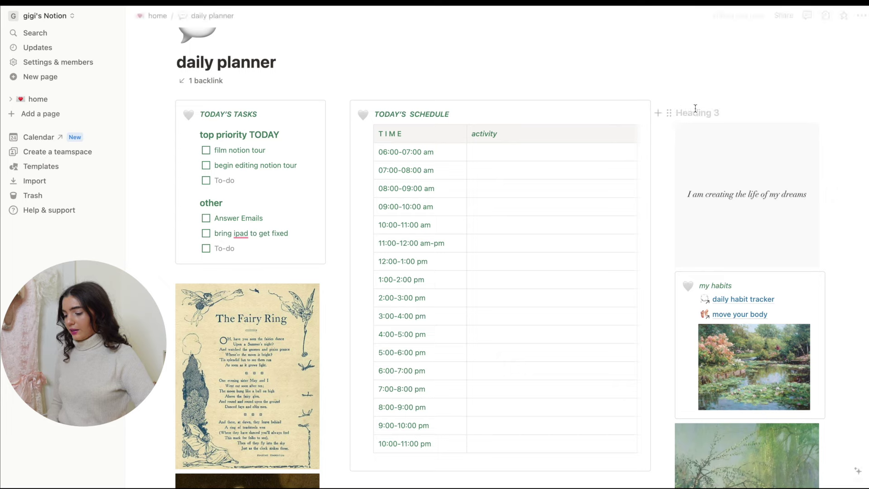
Step: Try inserting another Heading 3 block below the empty heading, and remove it again
{"action": "left_click", "coordinate": [659, 114]}
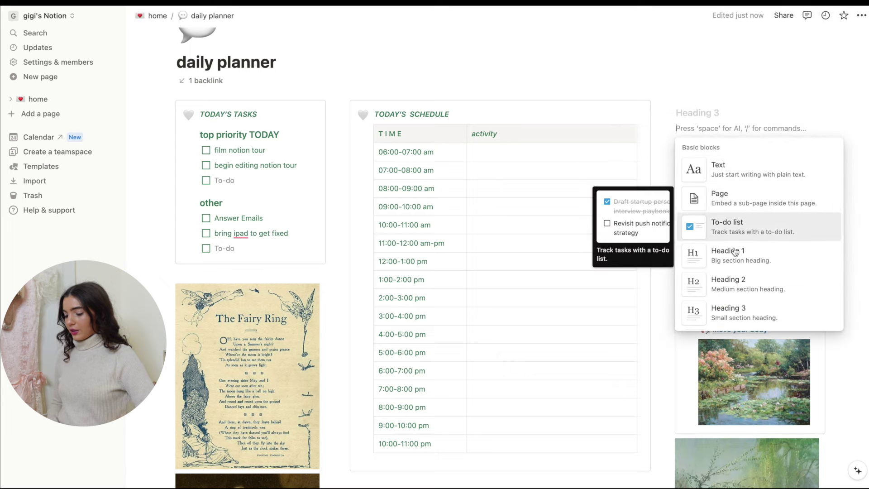
{"action": "scroll", "coordinate": [739, 303], "scroll_direction": "down", "scroll_amount": 1}
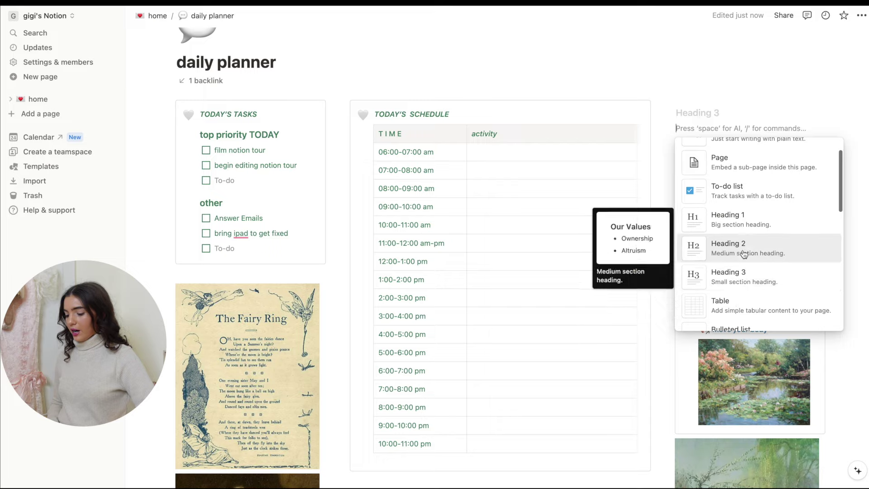
{"action": "left_click", "coordinate": [741, 273]}
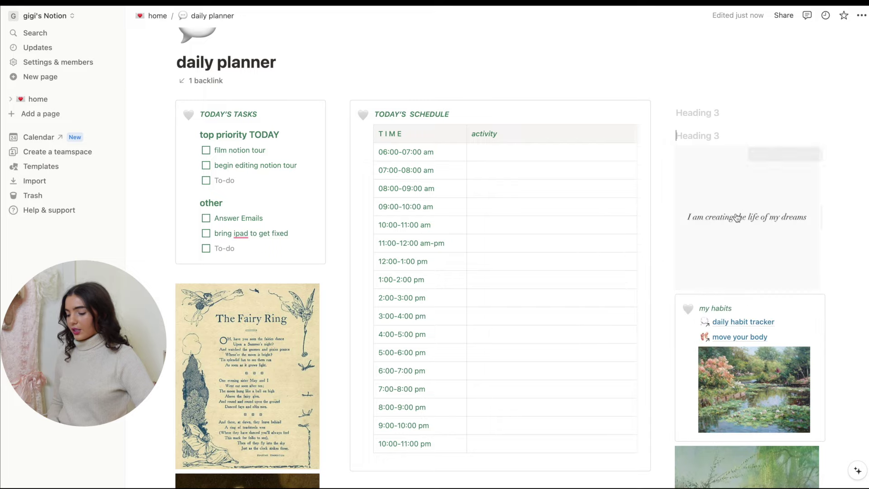
{"action": "key", "text": "BackSpace"}
Step: Set the empty heading above the quote image to "you got this <3"
{"action": "type", "text": "you got th"}
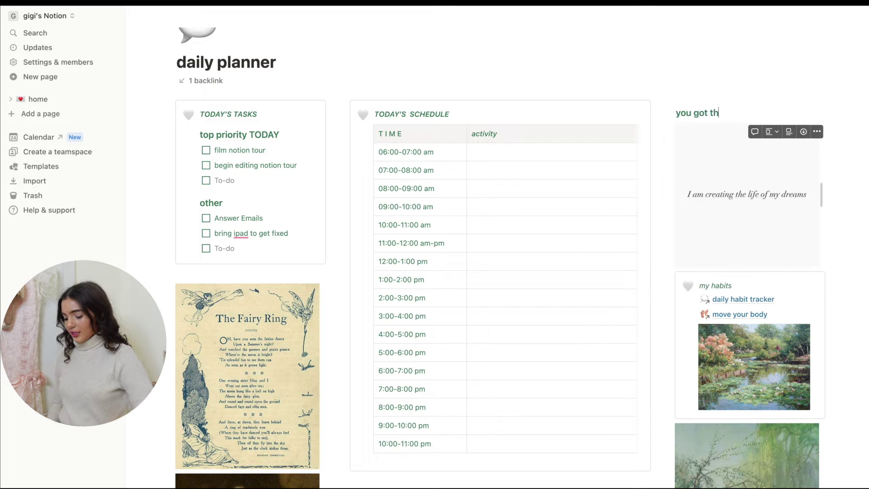
{"action": "type", "text": "is <3"}
{"action": "scroll", "coordinate": [717, 100], "scroll_direction": "down", "scroll_amount": 1}
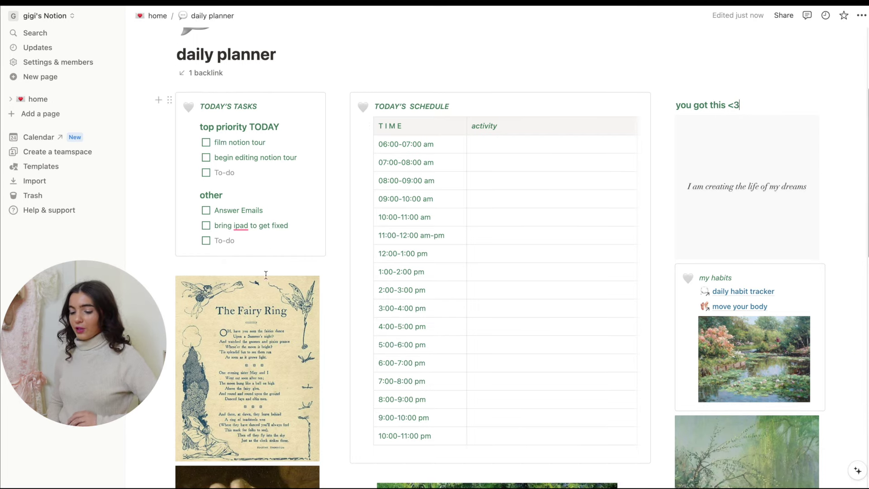
Step: Examine the my habits section of the daily planner, and return to the home page to view its reflect + brainstorm links
{"action": "scroll", "coordinate": [267, 287], "scroll_direction": "down", "scroll_amount": 1}
{"action": "scroll", "coordinate": [268, 287], "scroll_direction": "up", "scroll_amount": 1}
{"action": "scroll", "coordinate": [720, 172], "scroll_direction": "down", "scroll_amount": 3}
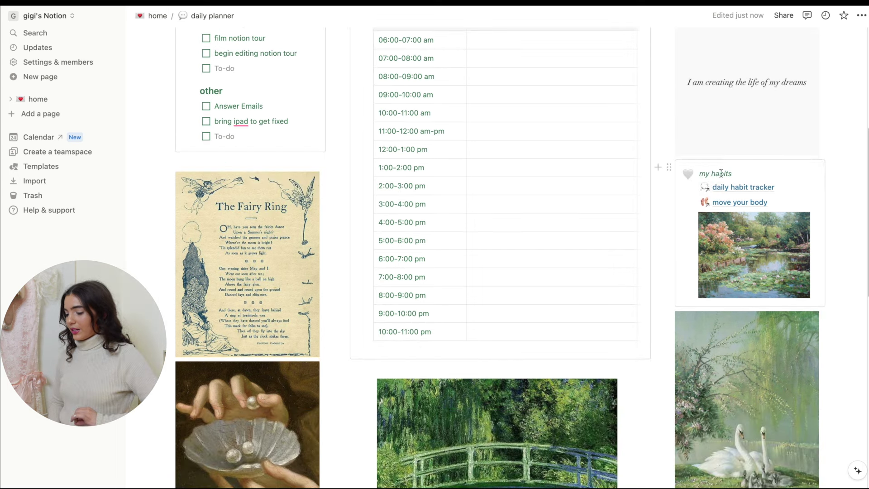
{"action": "scroll", "coordinate": [720, 172], "scroll_direction": "up", "scroll_amount": 3}
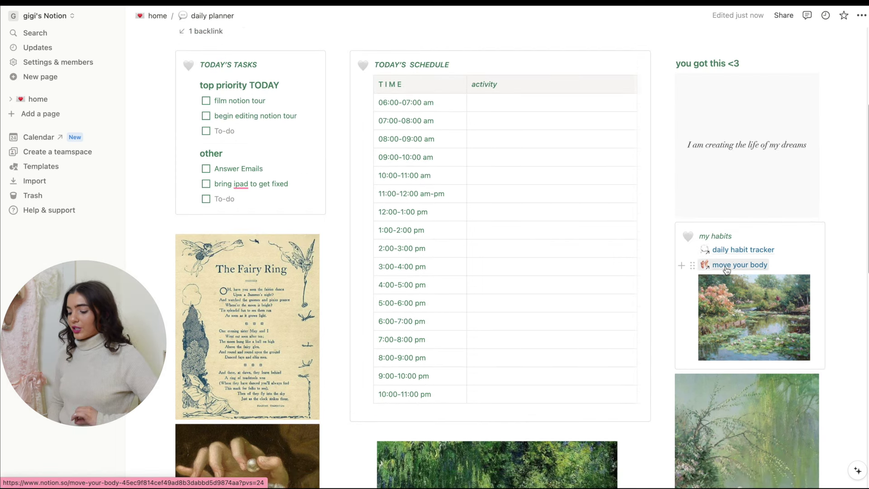
{"action": "scroll", "coordinate": [729, 267], "scroll_direction": "up", "scroll_amount": 5}
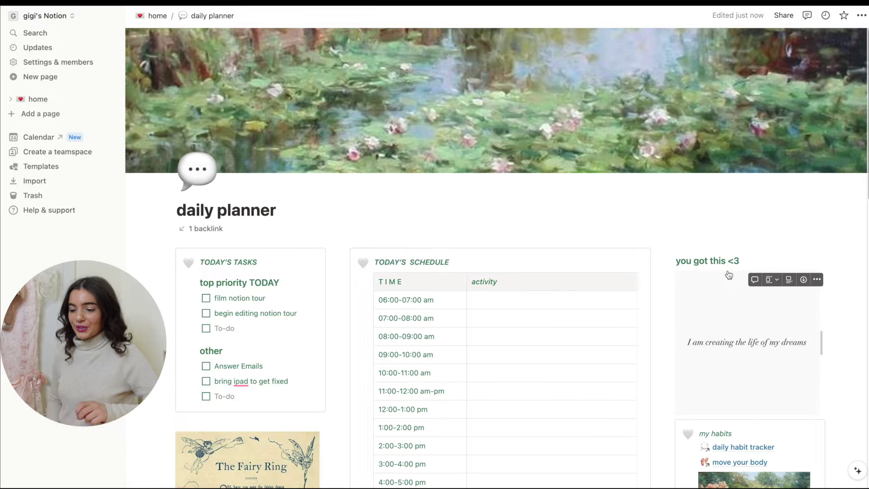
{"action": "left_click", "coordinate": [154, 16]}
{"action": "scroll", "coordinate": [319, 277], "scroll_direction": "down", "scroll_amount": 2}
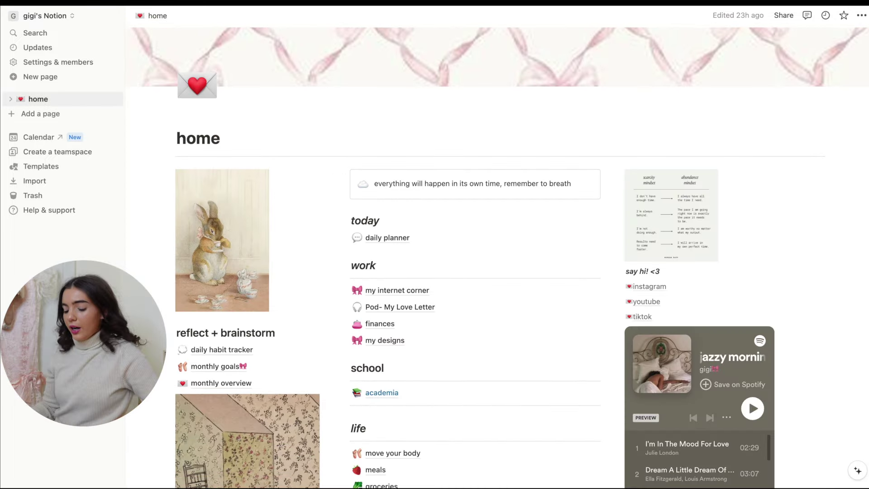
{"action": "scroll", "coordinate": [503, 252], "scroll_direction": "down", "scroll_amount": 1}
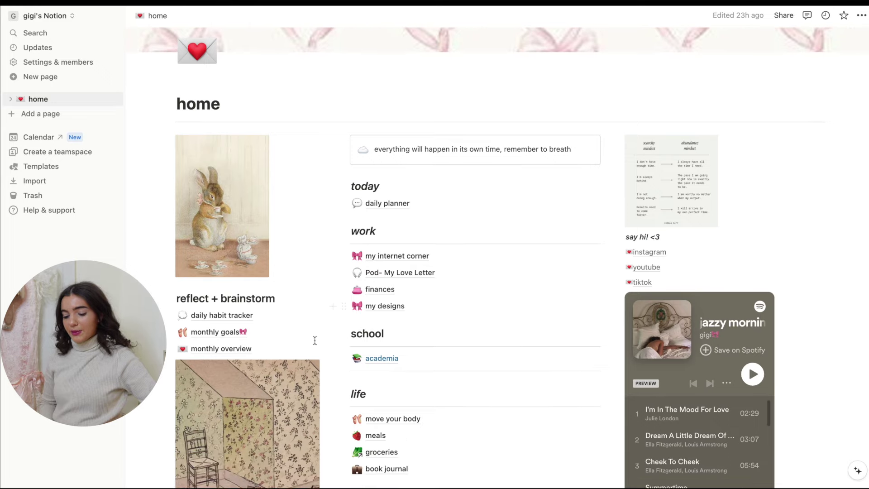
{"action": "scroll", "coordinate": [237, 296], "scroll_direction": "down", "scroll_amount": 1}
{"action": "scroll", "coordinate": [236, 296], "scroll_direction": "down", "scroll_amount": 1}
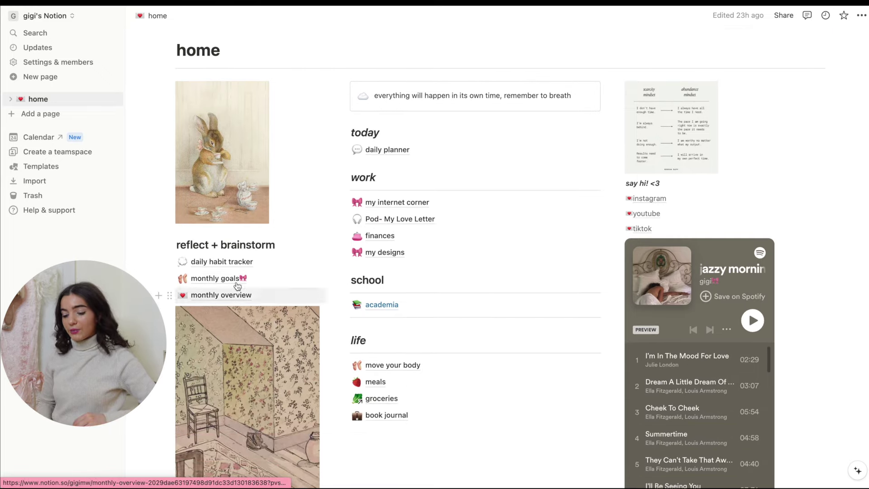
Step: Open the daily habit tracker page and look over its list of daily habits
{"action": "left_click", "coordinate": [208, 262]}
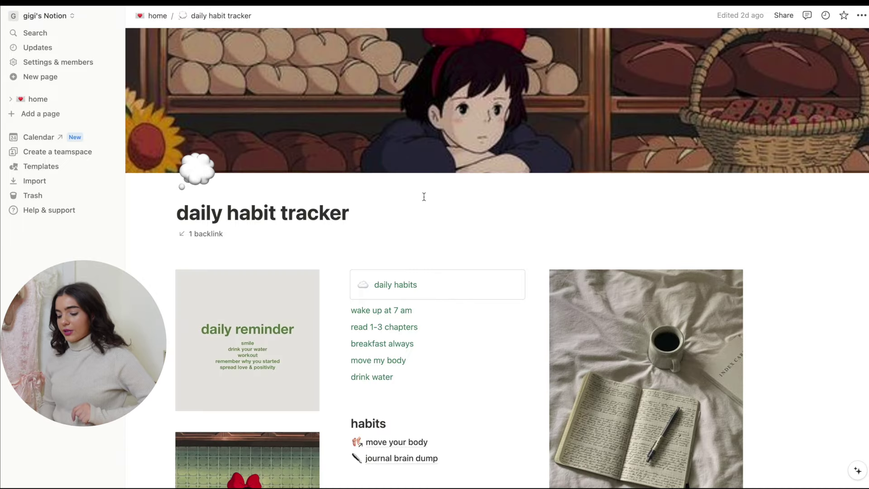
{"action": "scroll", "coordinate": [382, 355], "scroll_direction": "down", "scroll_amount": 1}
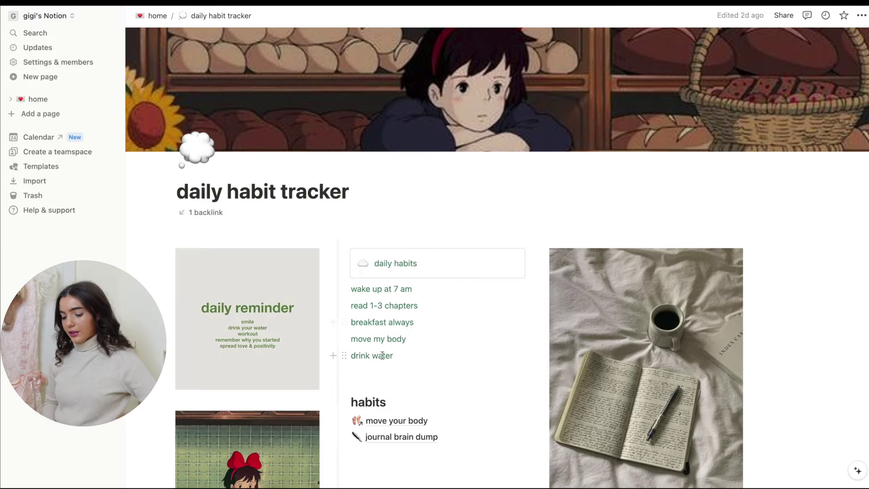
{"action": "scroll", "coordinate": [361, 329], "scroll_direction": "down", "scroll_amount": 3}
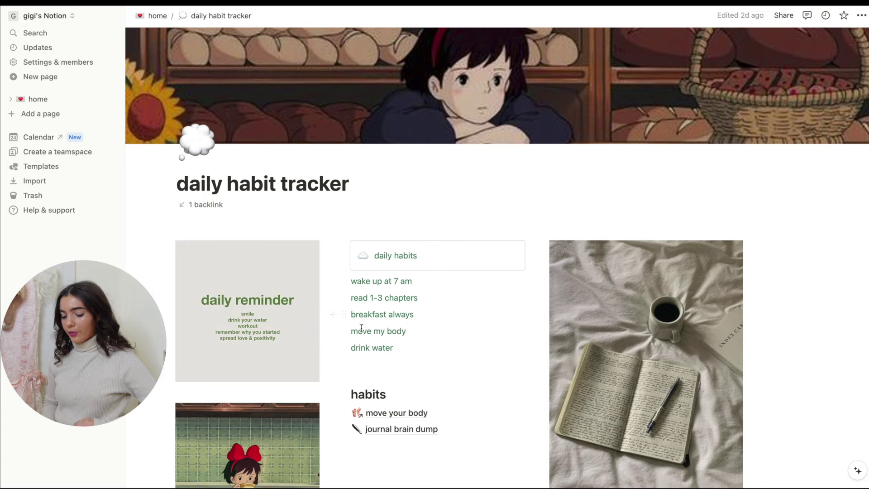
{"action": "mouse_move", "coordinate": [386, 353]}
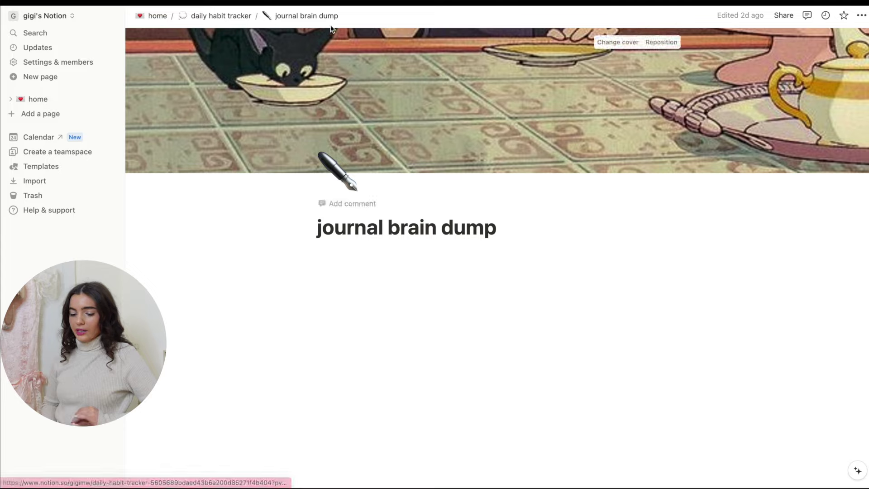
Step: Try a line of placeholder text on the journal brain dump page, remove it and go back to the daily habit tracker
{"action": "left_click", "coordinate": [320, 291]}
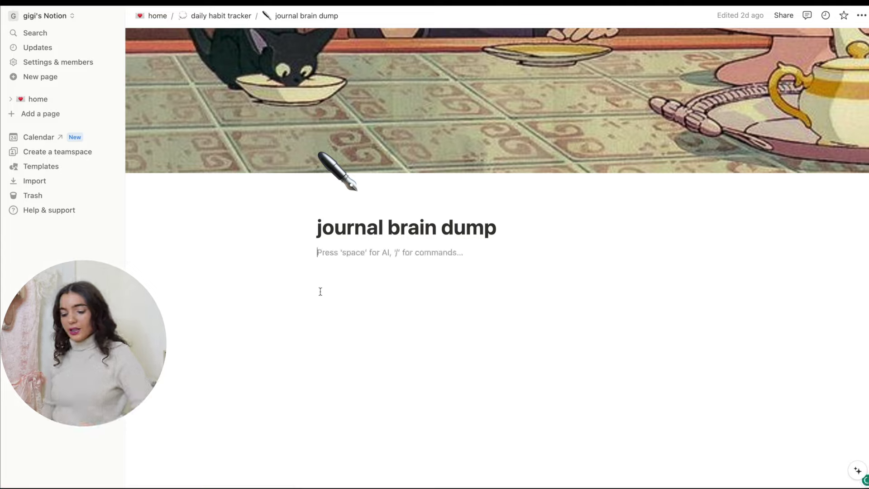
{"action": "type", "text": "vjksjdvkdsjvdlkvkdjvkjsdkvjdvkjvk"}
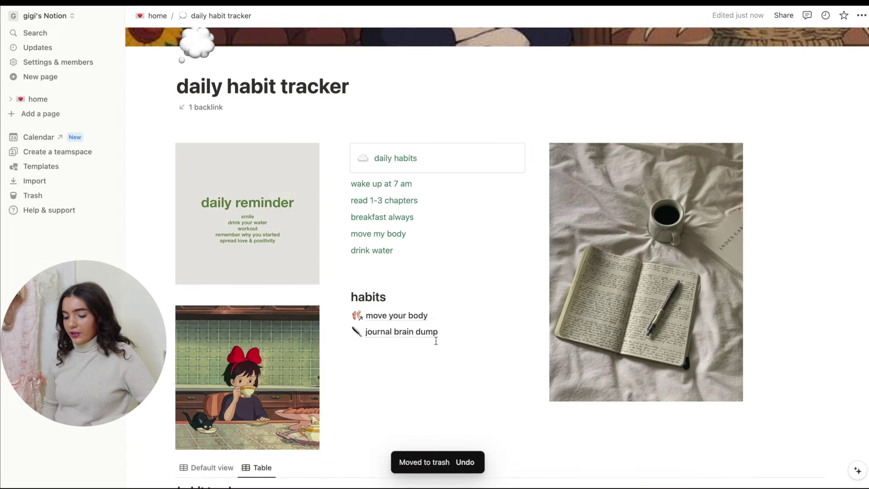
{"action": "scroll", "coordinate": [436, 341], "scroll_direction": "down", "scroll_amount": 5}
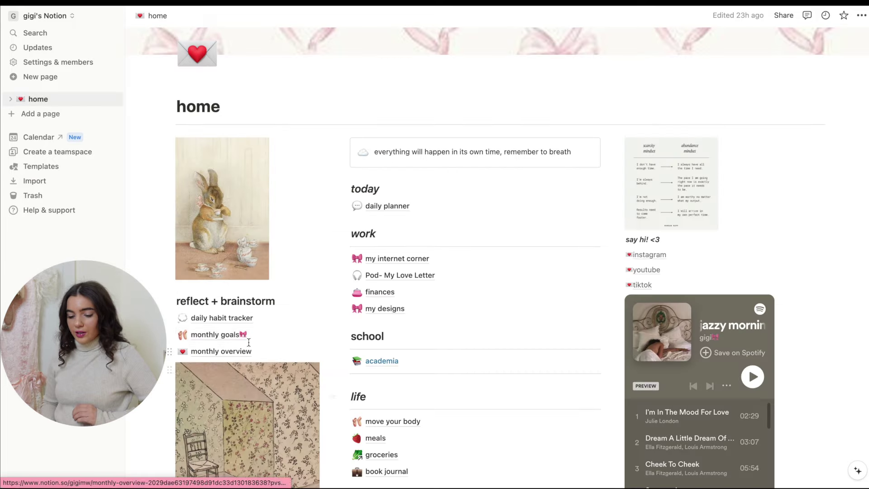
Step: Open the monthly goals page from the reflect + brainstorm section of the home page
{"action": "mouse_move", "coordinate": [241, 336]}
{"action": "scroll", "coordinate": [242, 336], "scroll_direction": "down", "scroll_amount": 1}
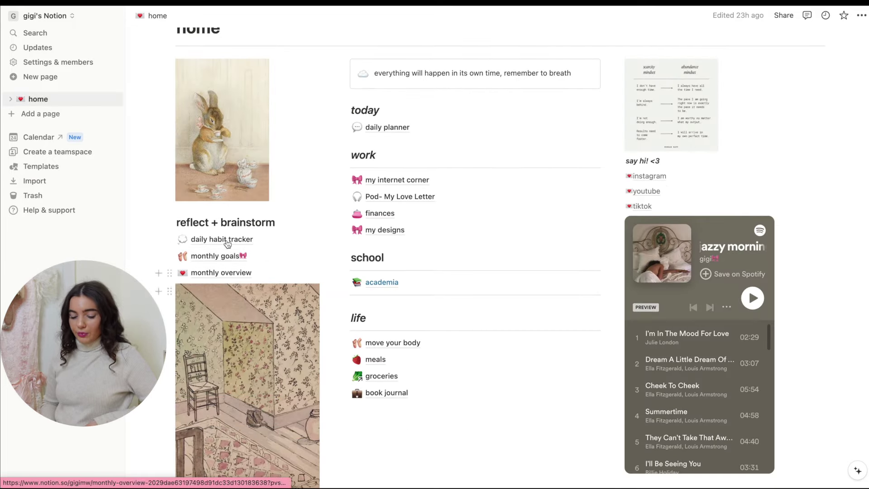
{"action": "left_click", "coordinate": [219, 254]}
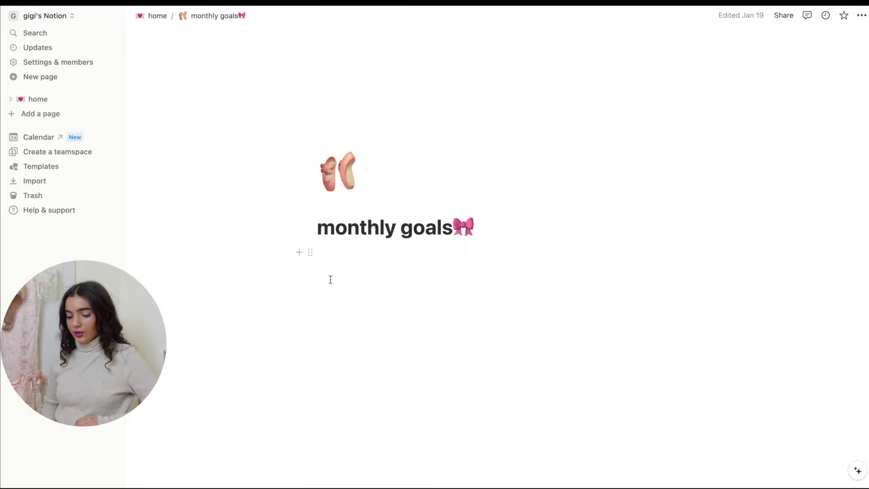
Step: Try a bulleted list with placeholder items "jnjvdkv", "djbjkd" and "jbjk" under monthly goals, delete it and return to the home page
{"action": "left_click", "coordinate": [316, 287]}
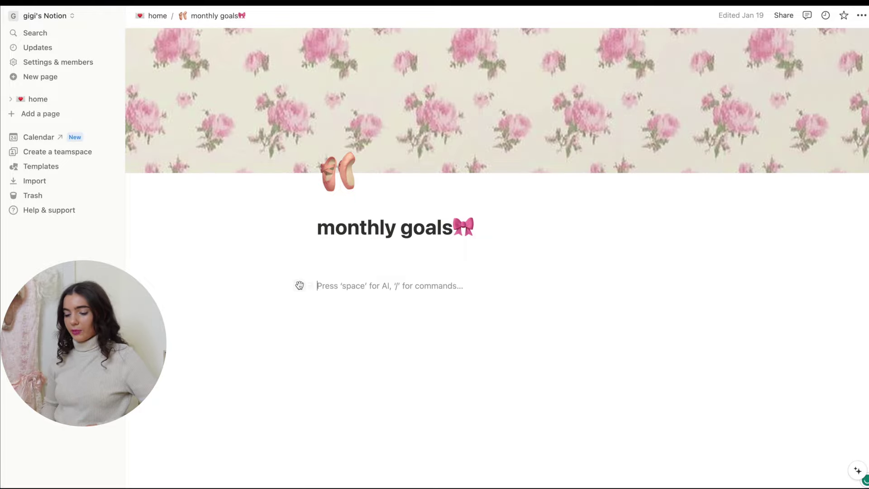
{"action": "left_click", "coordinate": [300, 285]}
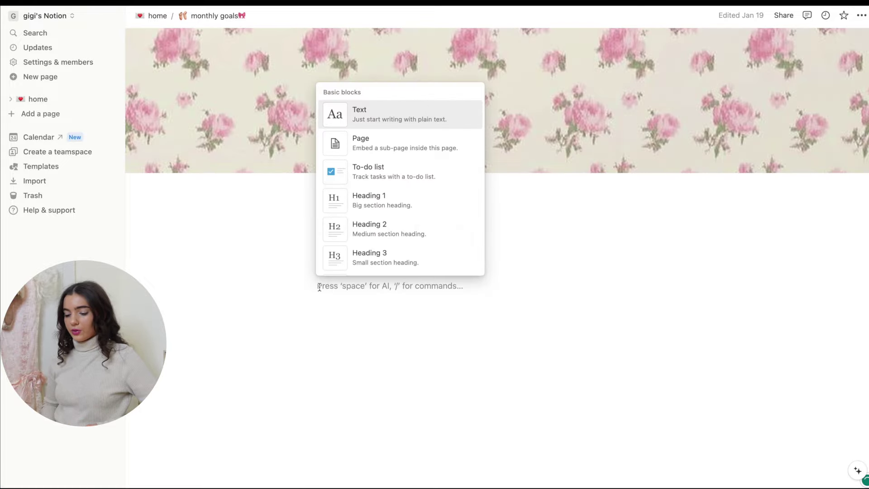
{"action": "left_click", "coordinate": [273, 195]}
{"action": "left_click", "coordinate": [273, 285]}
{"action": "type", "text": "- "}
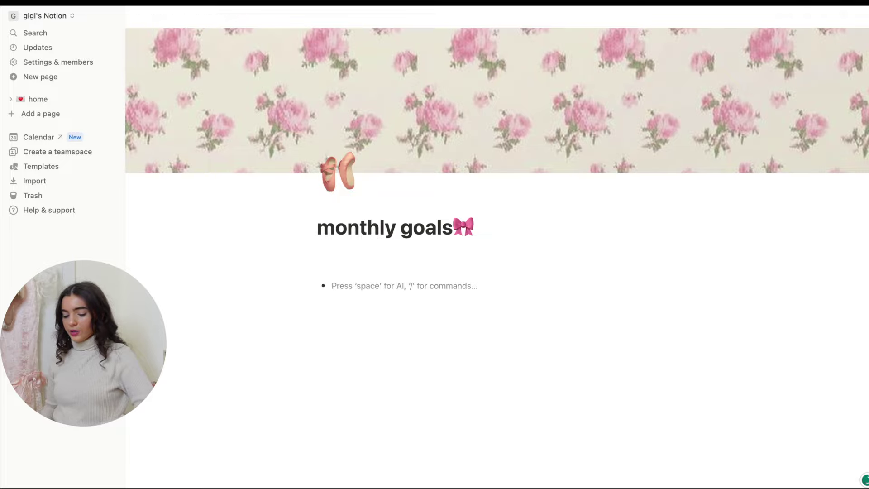
{"action": "type", "text": "jnjvdkv"}
{"action": "key", "text": "Return"}
{"action": "type", "text": "djbjkd"}
{"action": "key", "text": "Return"}
{"action": "type", "text": "jbjk"}
{"action": "left_click_drag", "start_coordinate": [345, 321], "coordinate": [310, 267]}
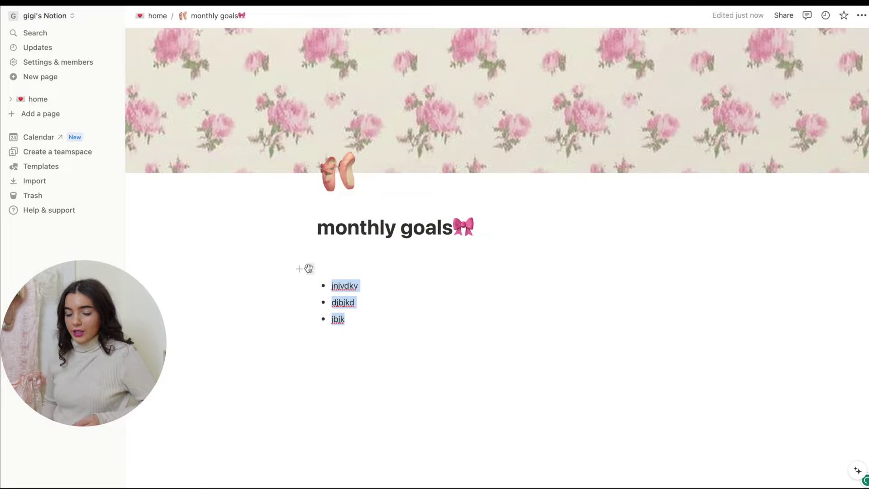
{"action": "key", "text": "BackSpace"}
{"action": "left_click", "coordinate": [158, 15]}
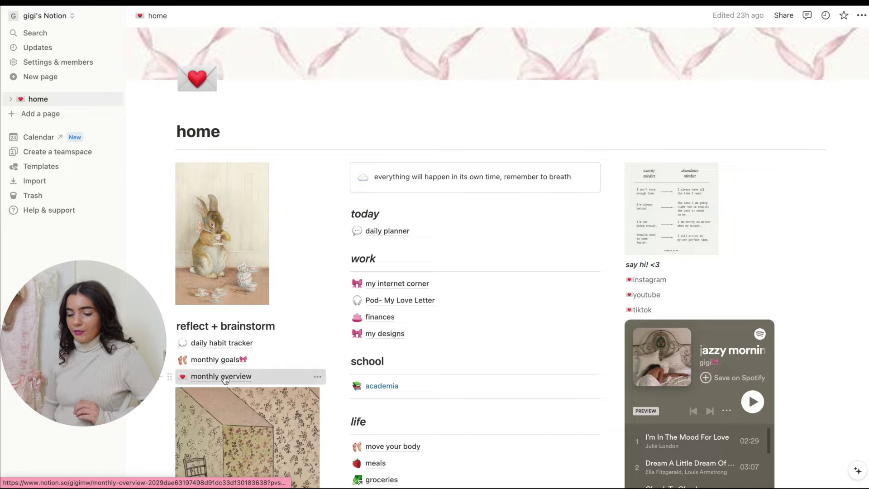
Step: Open the monthly overview page, look over its calendar and return to the home page
{"action": "left_click", "coordinate": [222, 376]}
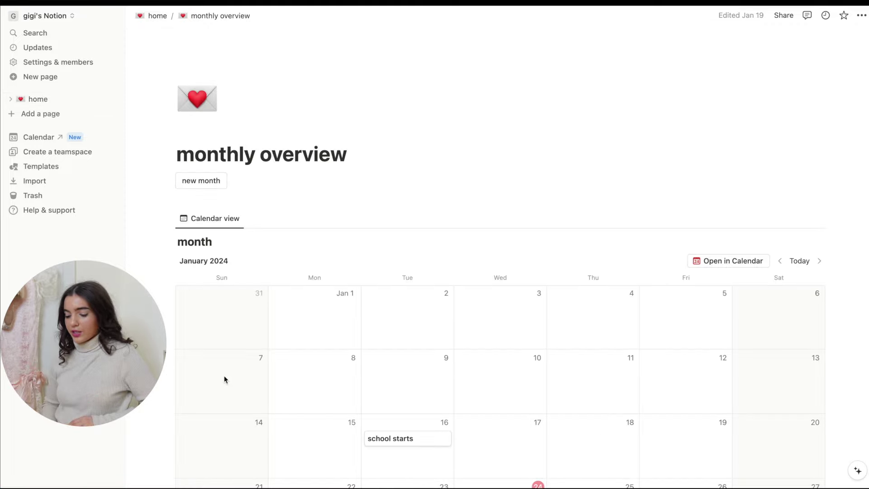
{"action": "scroll", "coordinate": [270, 273], "scroll_direction": "down", "scroll_amount": 5}
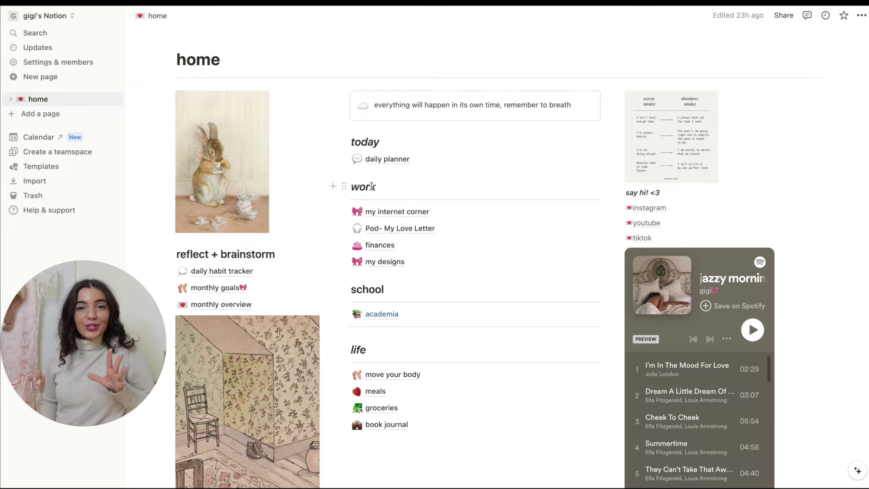
{"action": "scroll", "coordinate": [372, 187], "scroll_direction": "down", "scroll_amount": 1}
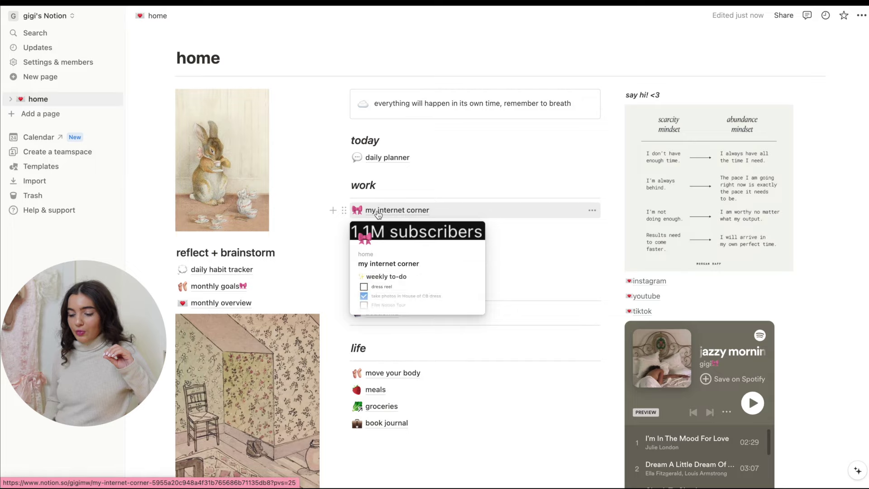
Step: Open the my internet corner page from the work section and look over its weekly to-do, content calendar and goals
{"action": "left_click", "coordinate": [378, 213]}
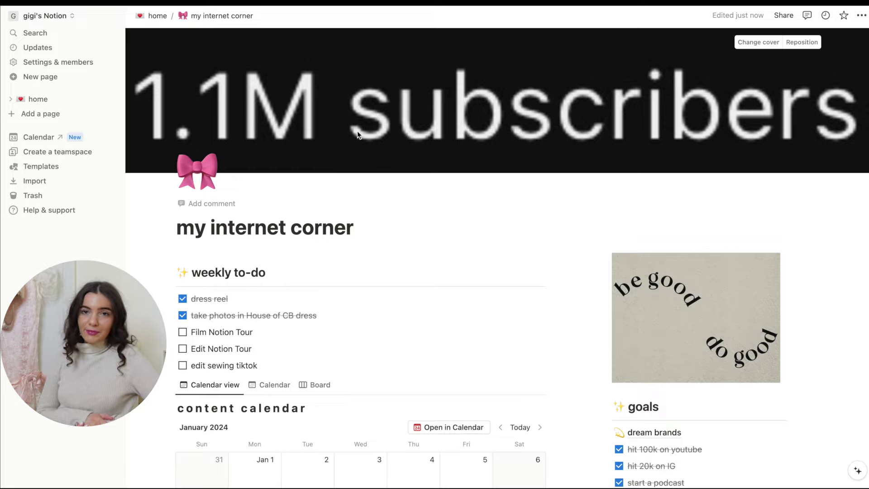
{"action": "scroll", "coordinate": [304, 235], "scroll_direction": "down", "scroll_amount": 3}
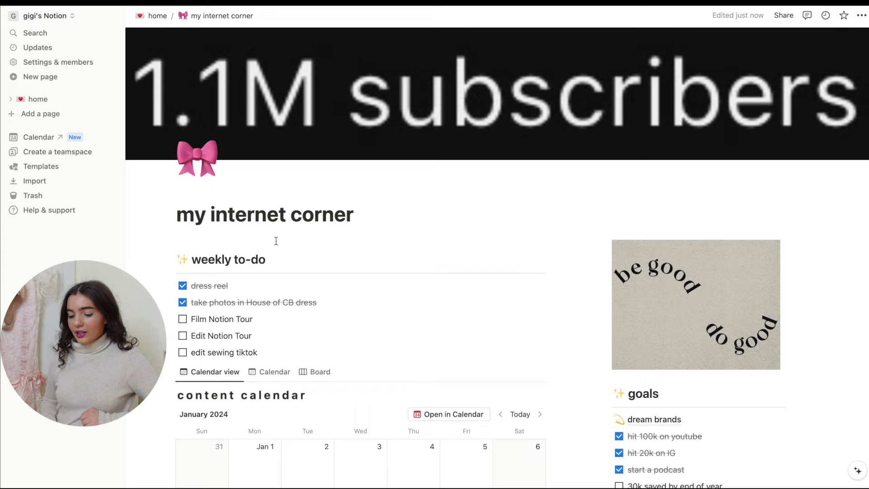
{"action": "scroll", "coordinate": [276, 241], "scroll_direction": "down", "scroll_amount": 2}
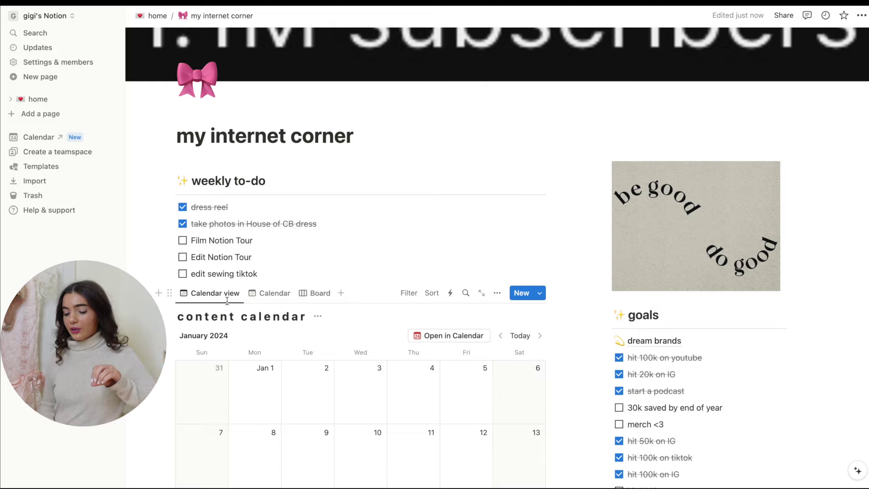
{"action": "scroll", "coordinate": [234, 312], "scroll_direction": "down", "scroll_amount": 7}
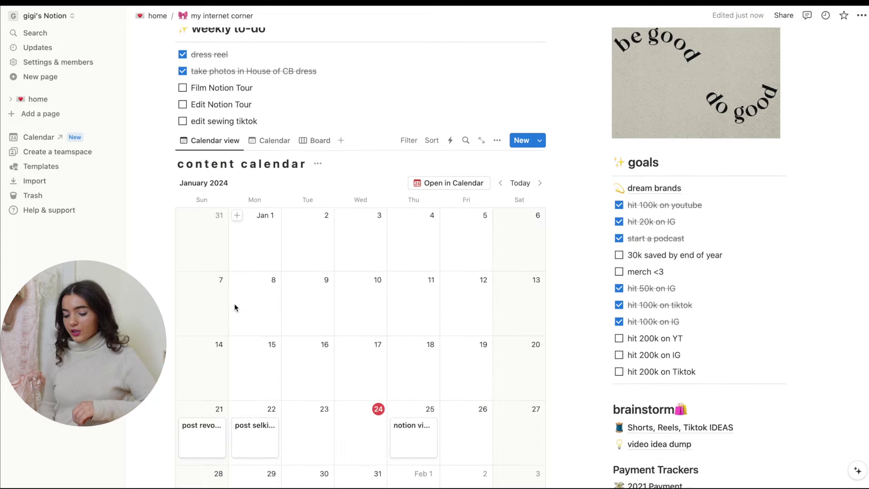
{"action": "scroll", "coordinate": [334, 395], "scroll_direction": "down", "scroll_amount": 1}
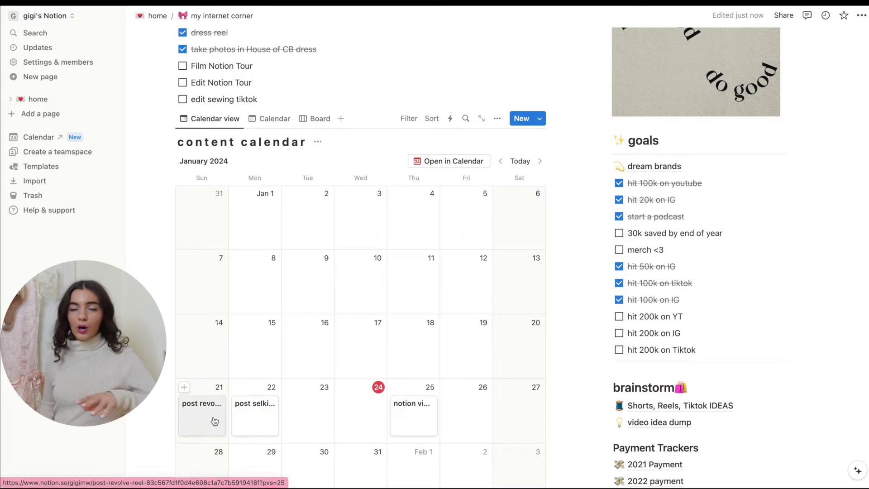
{"action": "scroll", "coordinate": [254, 412], "scroll_direction": "down", "scroll_amount": 1}
{"action": "scroll", "coordinate": [391, 414], "scroll_direction": "down", "scroll_amount": 1}
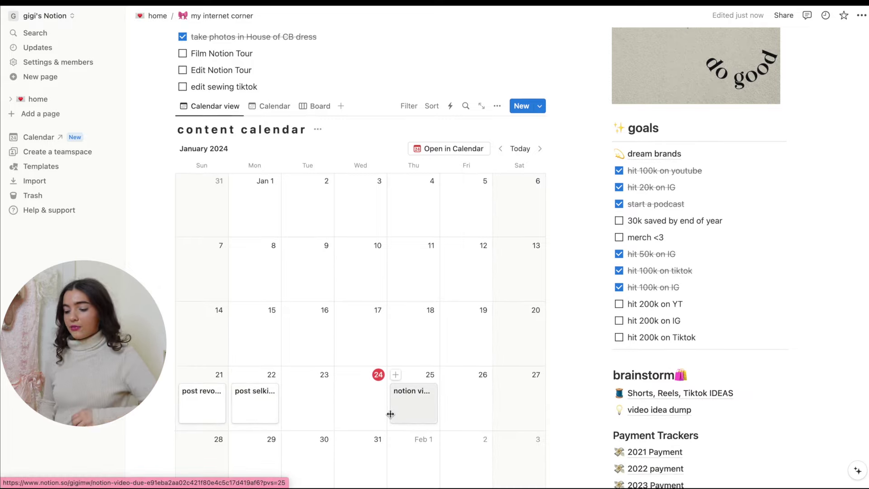
{"action": "scroll", "coordinate": [390, 224], "scroll_direction": "down", "scroll_amount": 4}
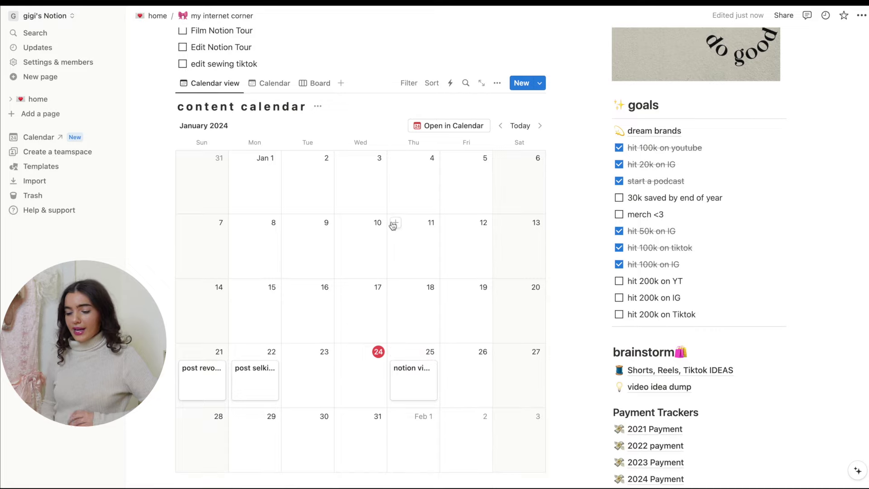
{"action": "scroll", "coordinate": [393, 222], "scroll_direction": "up", "scroll_amount": 5}
{"action": "scroll", "coordinate": [392, 225], "scroll_direction": "down", "scroll_amount": 1}
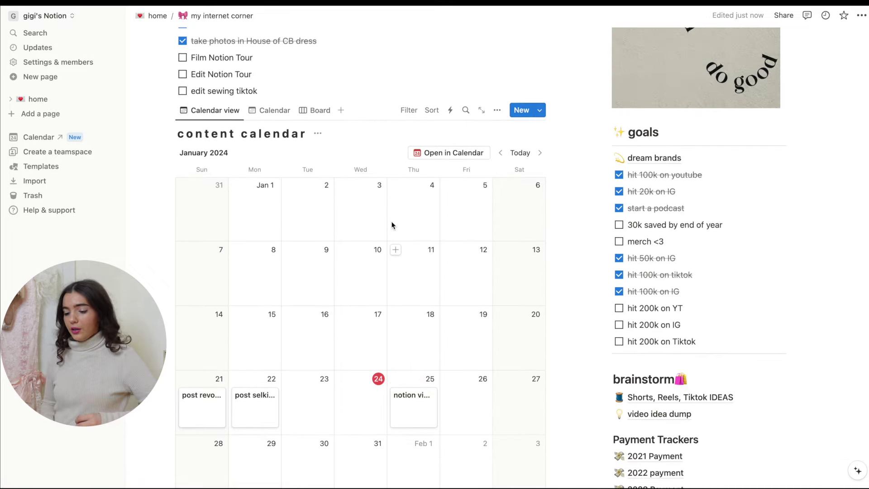
{"action": "scroll", "coordinate": [392, 225], "scroll_direction": "down", "scroll_amount": 4}
{"action": "scroll", "coordinate": [393, 225], "scroll_direction": "up", "scroll_amount": 5}
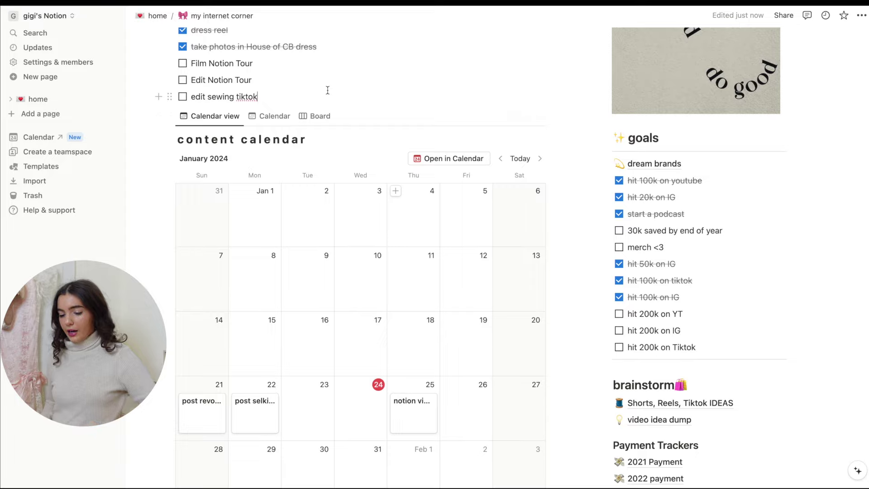
Step: Try inserting a calendar view block on a new line below the weekly to-do list with the "/calen" command
{"action": "key", "text": "Return"}
{"action": "key", "text": "Return"}
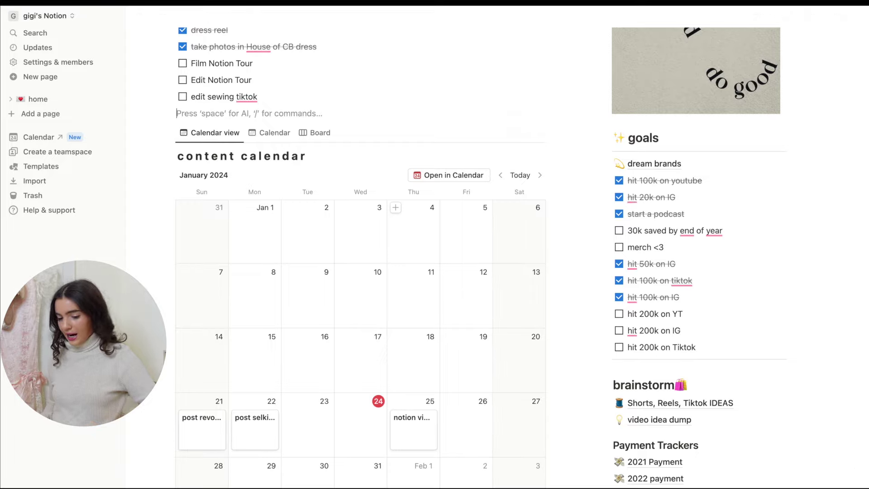
{"action": "type", "text": "/calen"}
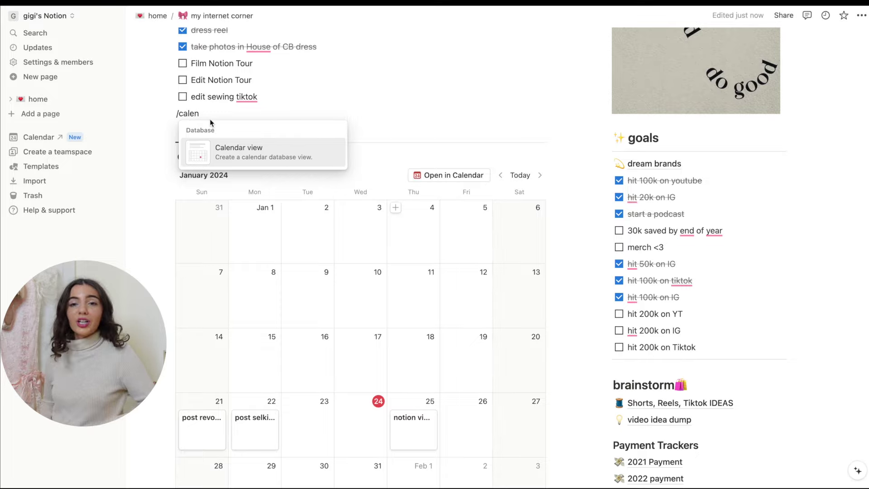
{"action": "key", "text": "Return"}
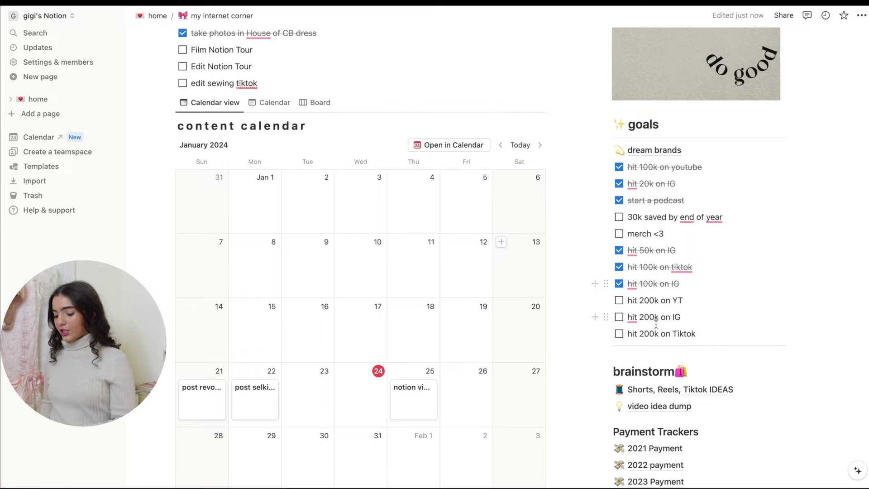
Step: Open the dream brands page under goals, check off Notion and return to my internet corner
{"action": "scroll", "coordinate": [687, 242], "scroll_direction": "up", "scroll_amount": 2}
{"action": "mouse_move", "coordinate": [665, 215]}
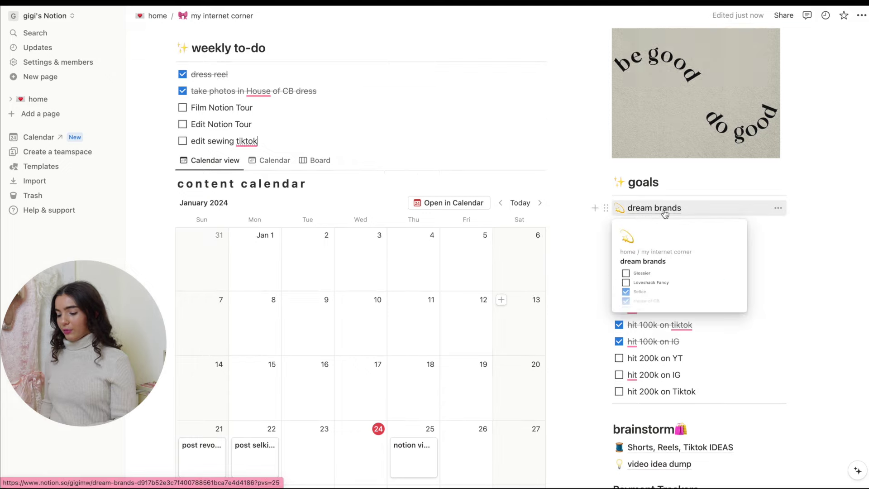
{"action": "left_click", "coordinate": [665, 214]}
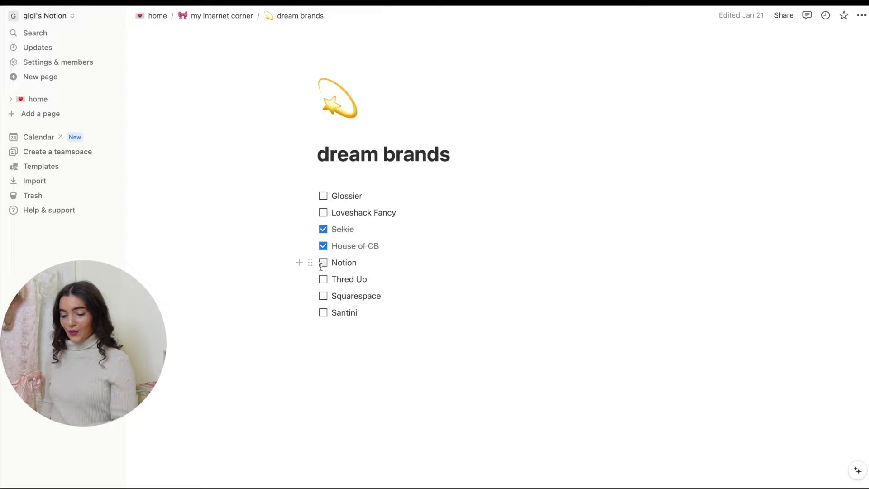
{"action": "left_click", "coordinate": [323, 264]}
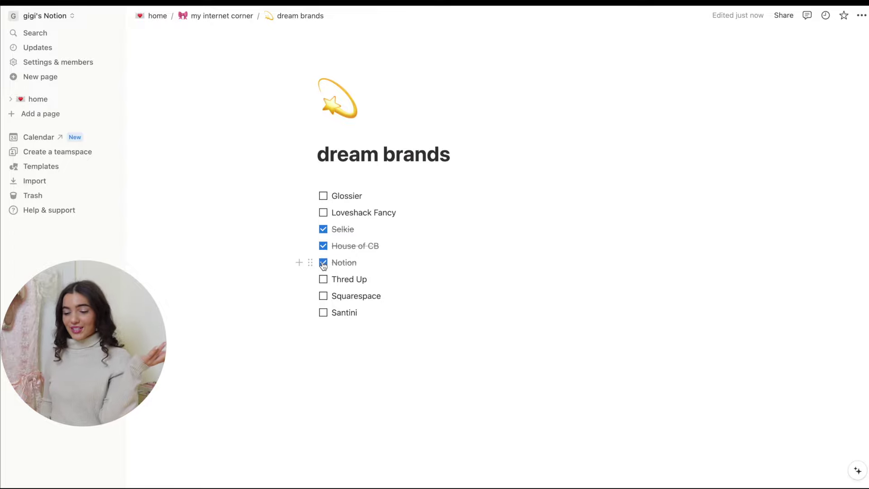
{"action": "left_click", "coordinate": [240, 18]}
Step: Open the Shorts, Reels, Tiktok IDEAS page under brainstorm, look over its checklist and return to my internet corner
{"action": "scroll", "coordinate": [721, 367], "scroll_direction": "down", "scroll_amount": 5}
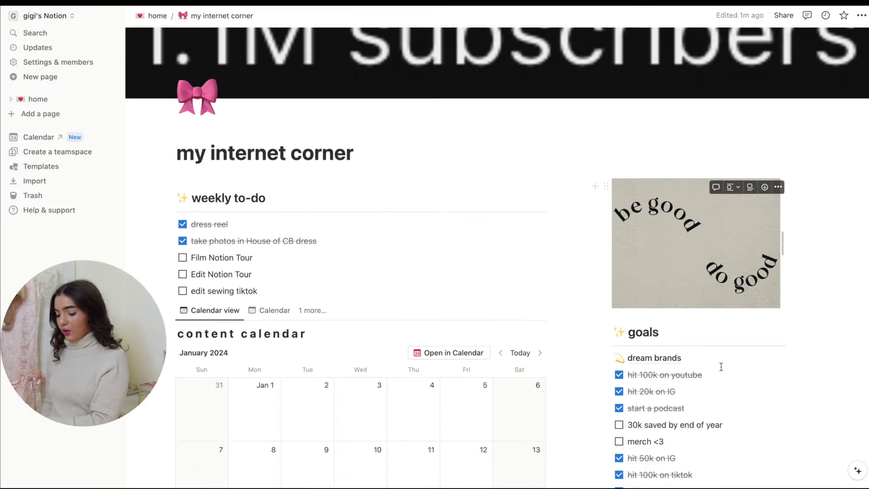
{"action": "scroll", "coordinate": [721, 367], "scroll_direction": "down", "scroll_amount": 2}
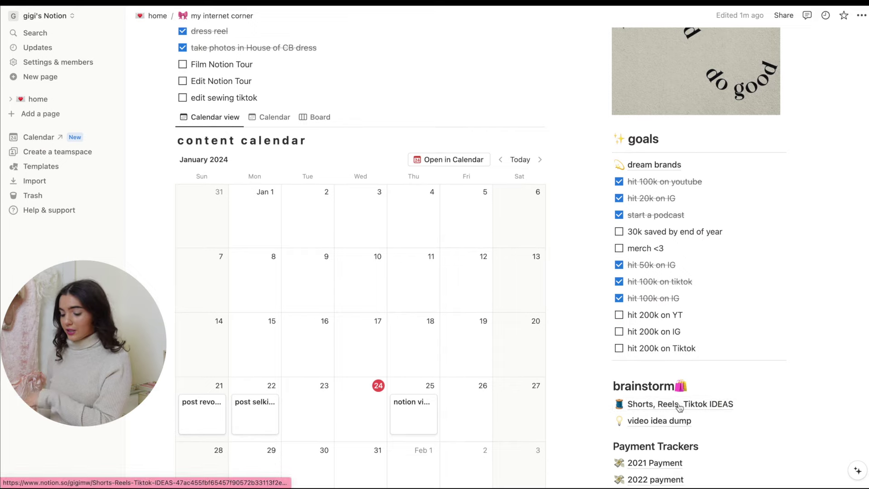
{"action": "left_click", "coordinate": [679, 404]}
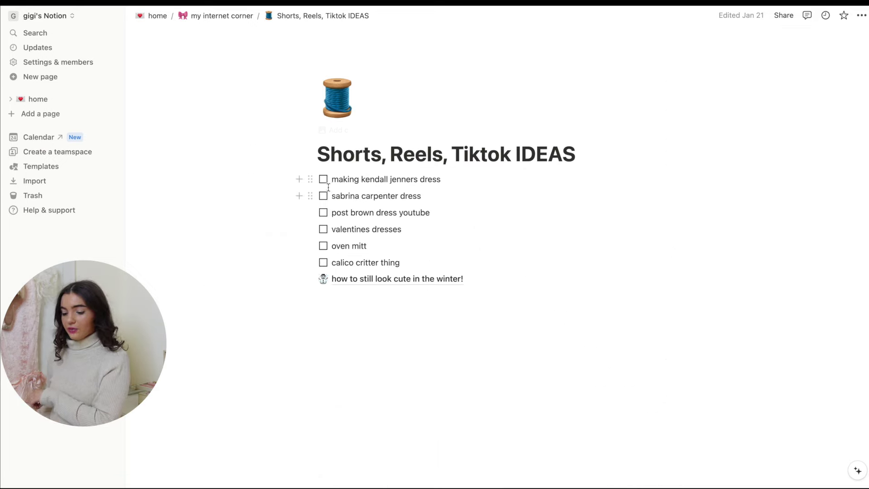
{"action": "scroll", "coordinate": [647, 322], "scroll_direction": "down", "scroll_amount": 2}
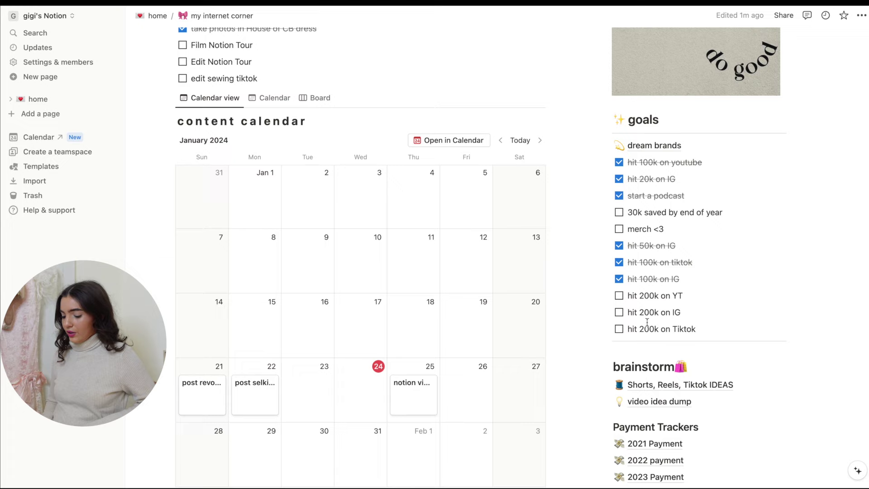
Step: Look into the video idea dump and examine the ideas, genres and checkboxes in the video timeline table
{"action": "left_click", "coordinate": [659, 402]}
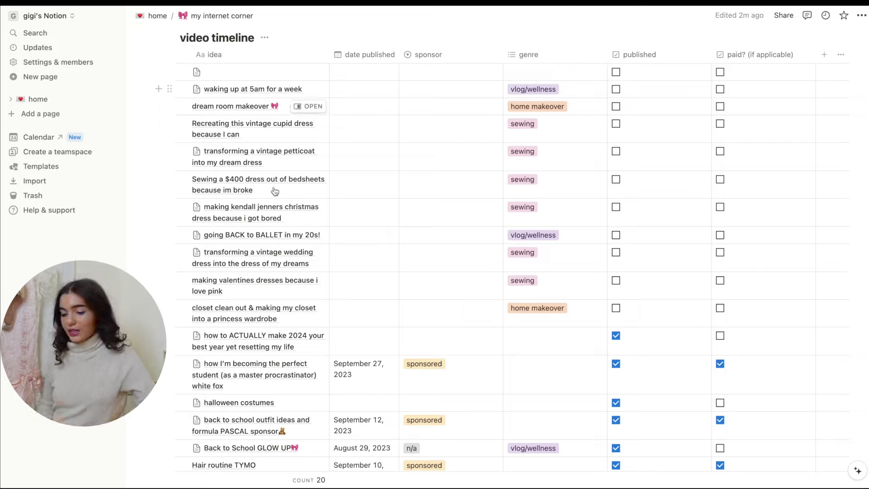
{"action": "scroll", "coordinate": [289, 113], "scroll_direction": "up", "scroll_amount": 1}
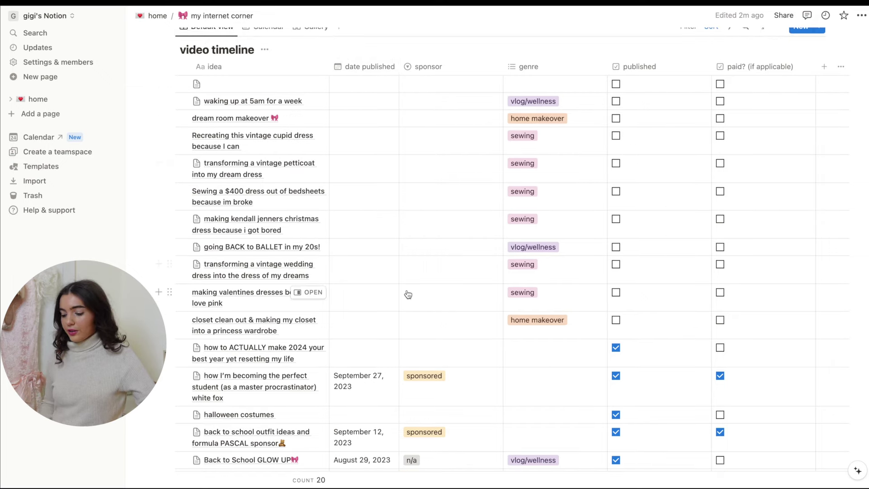
{"action": "scroll", "coordinate": [406, 293], "scroll_direction": "down", "scroll_amount": 1}
{"action": "scroll", "coordinate": [620, 351], "scroll_direction": "down", "scroll_amount": 2}
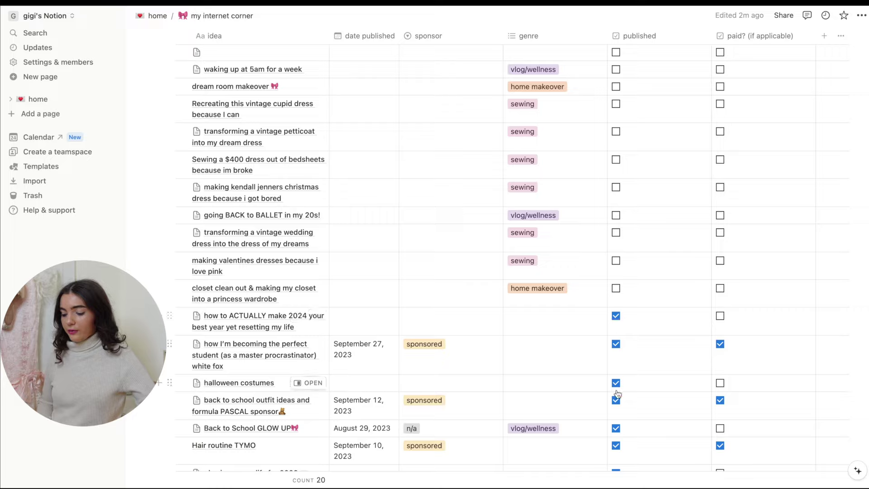
Step: Try marking the "going BACK to BALLET in my 20s!" idea as published and undo it
{"action": "left_click", "coordinate": [617, 216]}
{"action": "key", "text": "ctrl+z"}
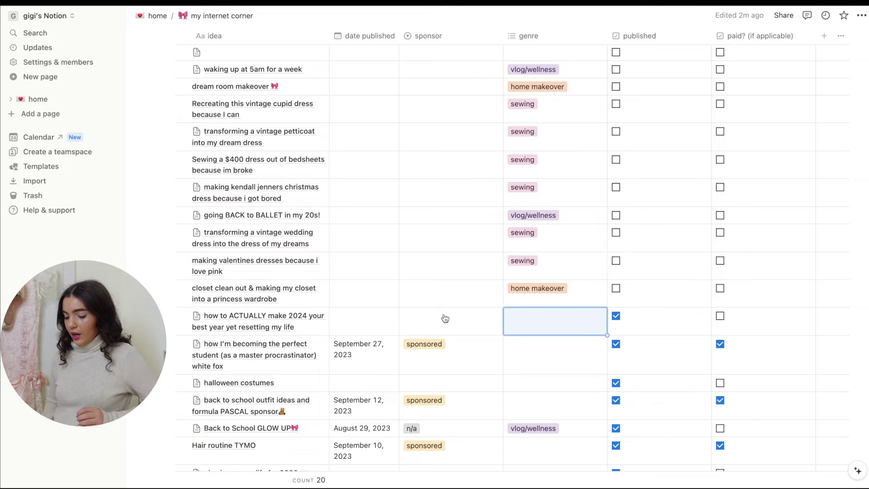
Step: Set the genre of the "how to ACTUALLY make 2024 your best year yet resetting my life" idea to vlog/wellness
{"action": "left_click", "coordinate": [551, 324]}
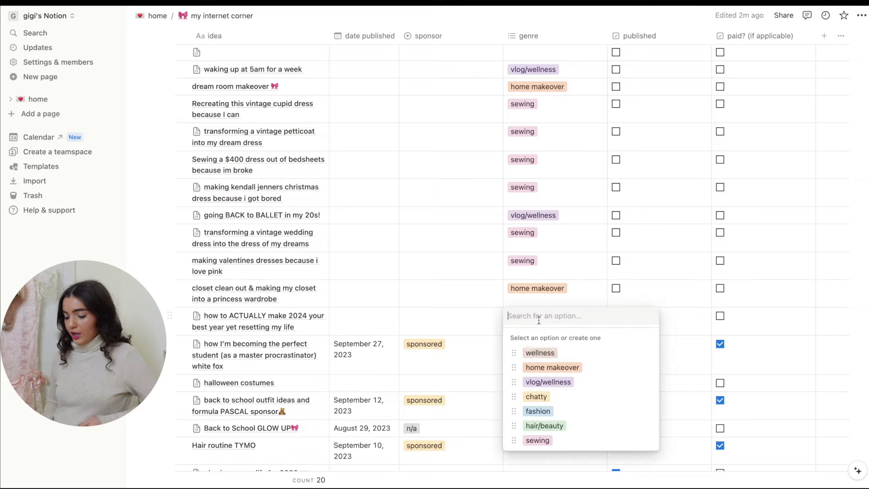
{"action": "left_click", "coordinate": [548, 382]}
{"action": "key", "text": "Escape"}
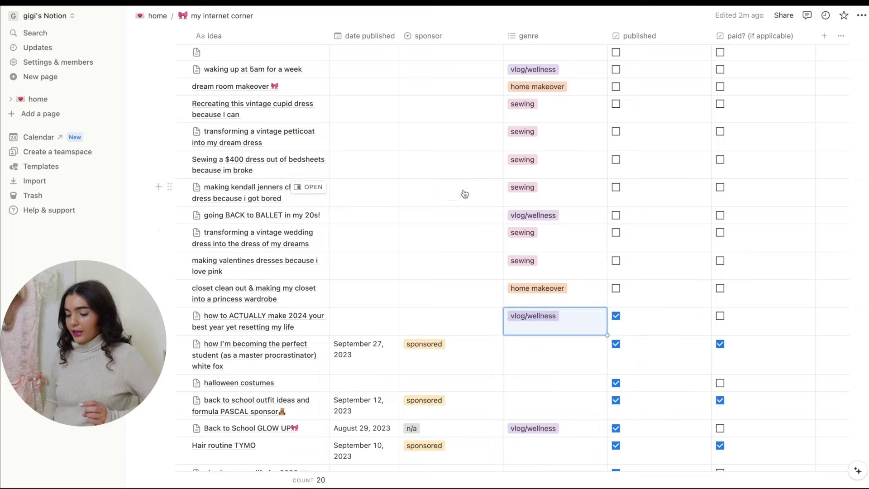
{"action": "left_click", "coordinate": [431, 51]}
{"action": "key", "text": "Escape"}
{"action": "key", "text": "Left"}
{"action": "key", "text": "Down"}
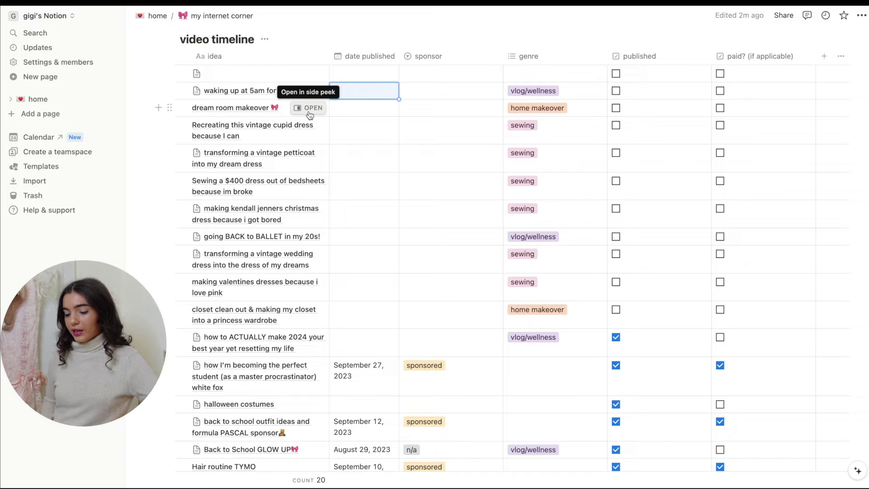
Step: Open the dream room makeover entry in side peek and try two lines of placeholder text, the second reading "jnk", in its body
{"action": "left_click", "coordinate": [310, 112]}
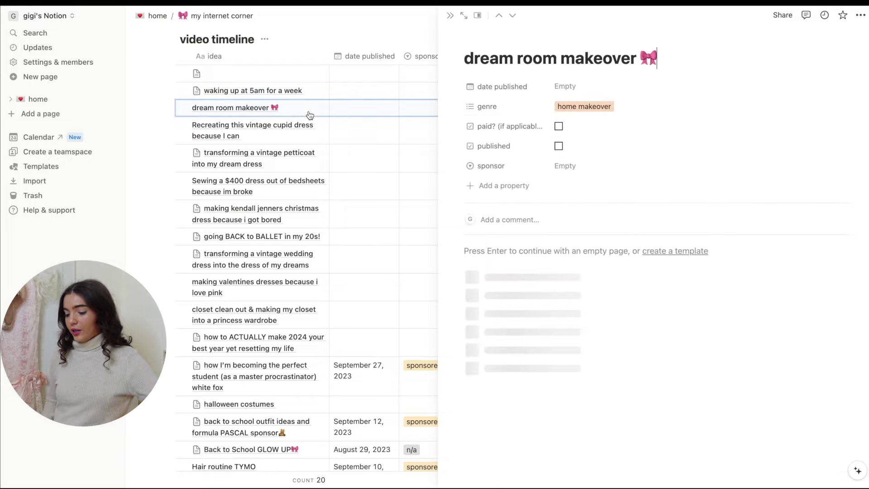
{"action": "type", "text": "kjkdjkjdkjkjdkvjkdvjkdjjdvkkjkljkjjkkj jvhkv"}
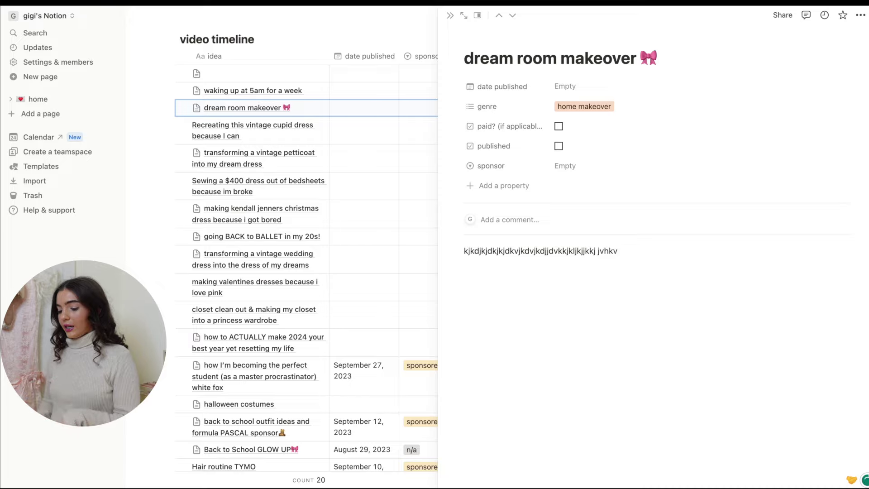
{"action": "key", "text": "Return"}
{"action": "type", "text": "jnk"}
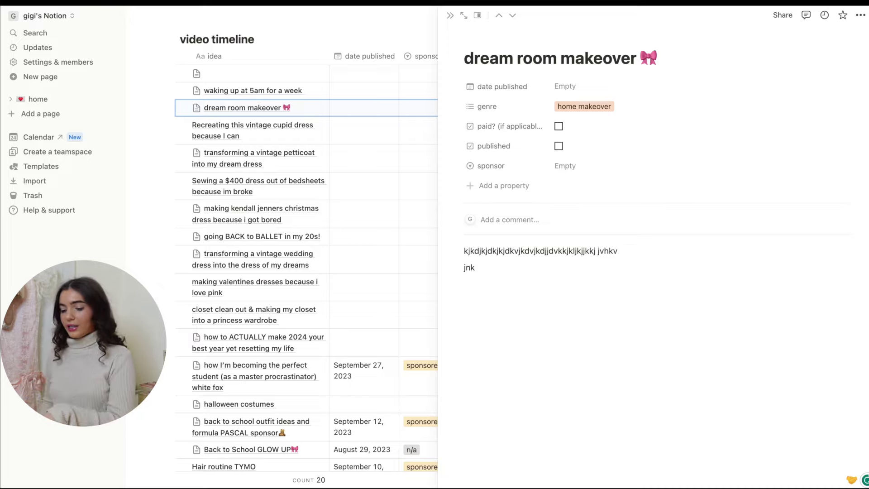
Step: Close and reopen the dream room makeover entry, and delete the placeholder text from its body
{"action": "left_click", "coordinate": [318, 90]}
{"action": "left_click", "coordinate": [312, 106]}
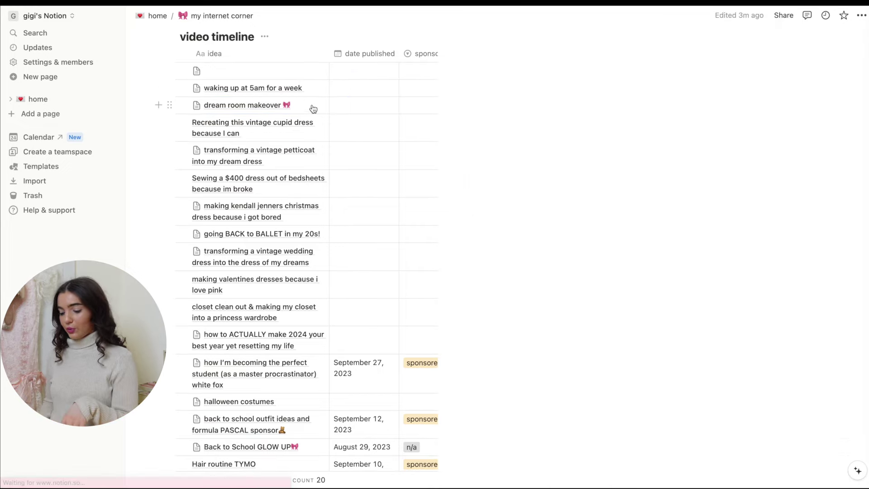
{"action": "key", "text": "Return"}
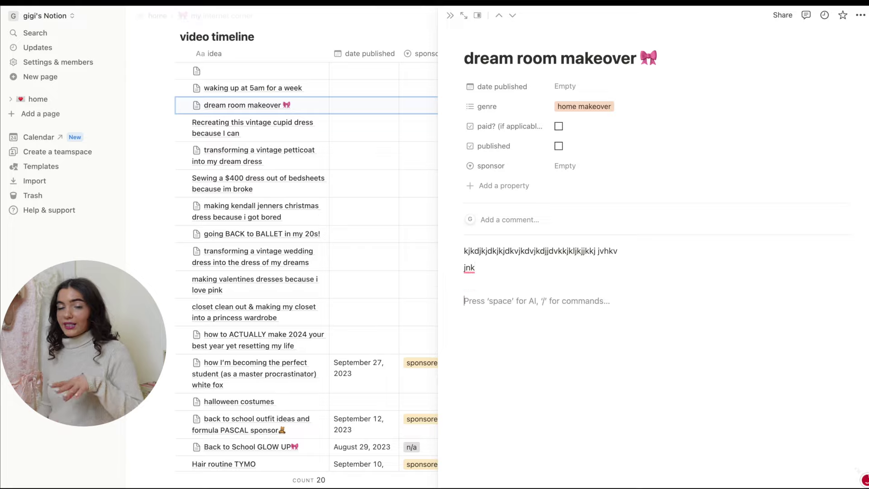
{"action": "key", "text": "shift+Up"}
{"action": "key", "text": "shift+Up"}
{"action": "key", "text": "BackSpace"}
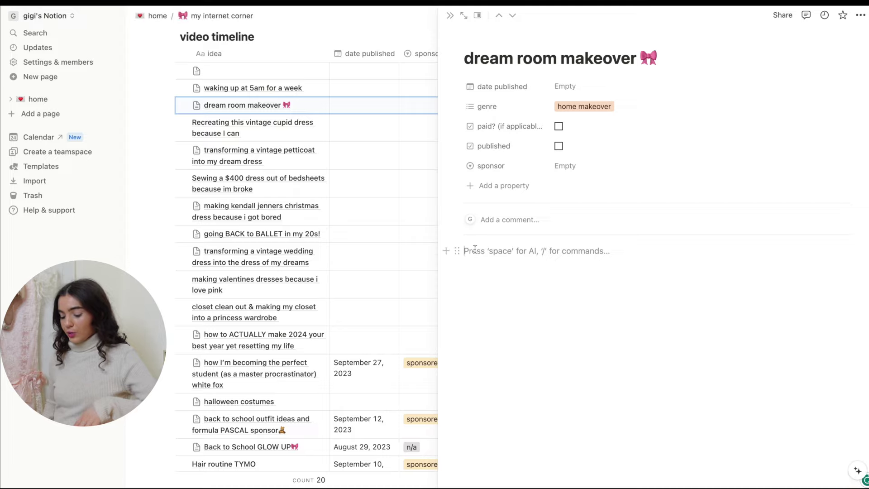
Step: Ask AI in the body of the dream room makeover entry to brainstorm ideas on youtube videos
{"action": "key", "text": "space"}
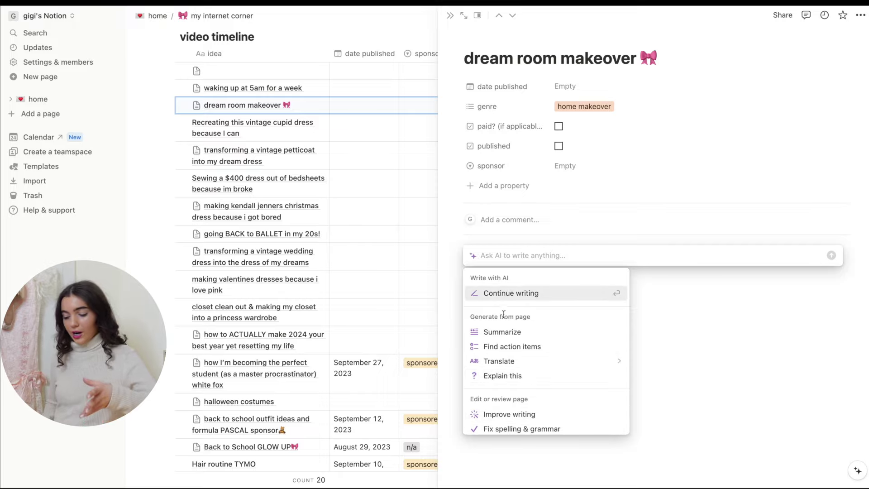
{"action": "mouse_move", "coordinate": [509, 365]}
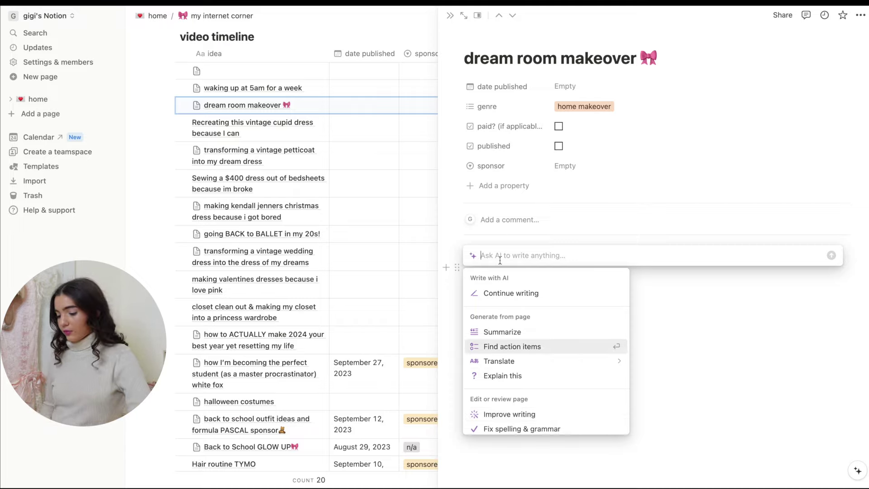
{"action": "type", "text": "brai"}
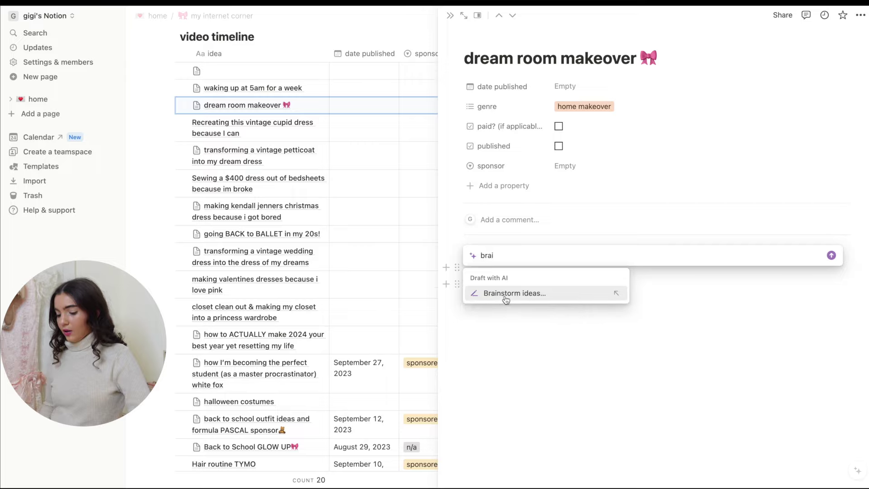
{"action": "left_click", "coordinate": [506, 295]}
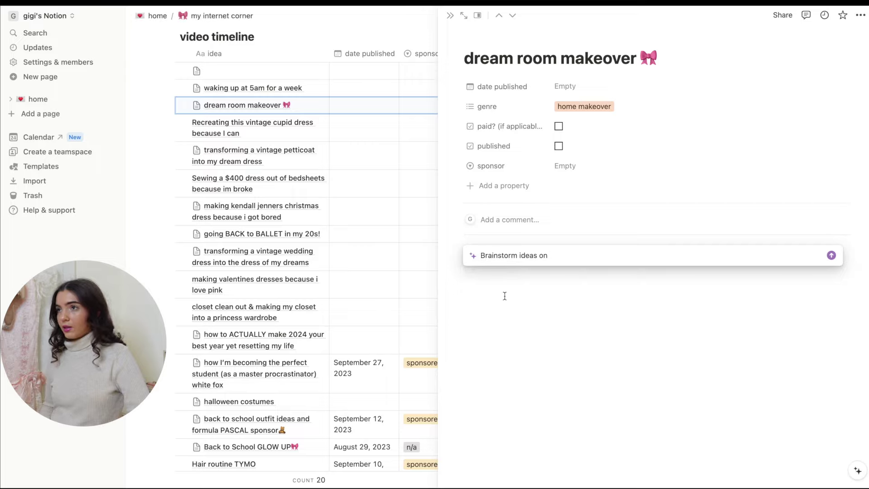
{"action": "type", "text": "you"}
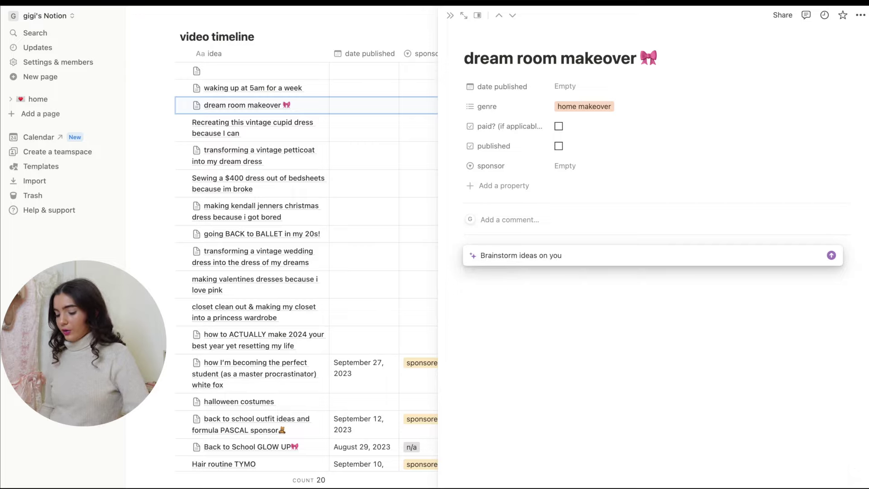
{"action": "type", "text": "tube videos"}
{"action": "key", "text": "Return"}
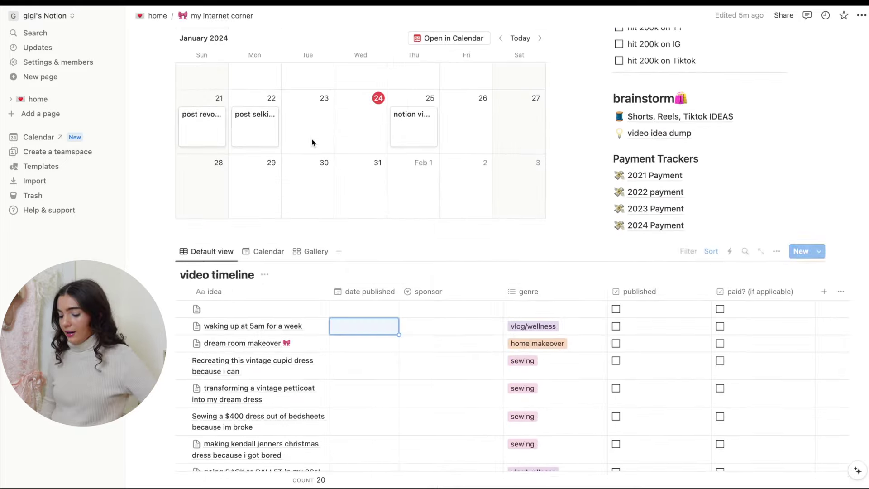
Step: Review the content calendar, goals and payment trackers on my internet corner, and return to the home page
{"action": "scroll", "coordinate": [311, 139], "scroll_direction": "up", "scroll_amount": 5}
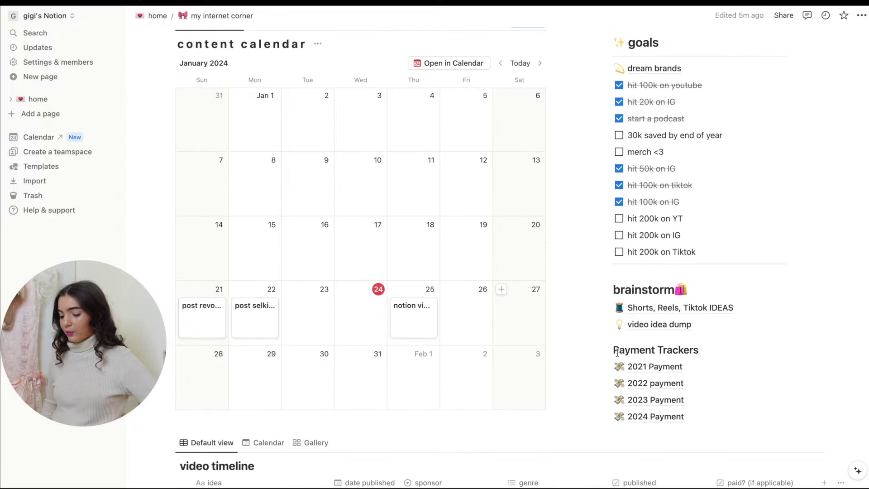
{"action": "mouse_move", "coordinate": [631, 368]}
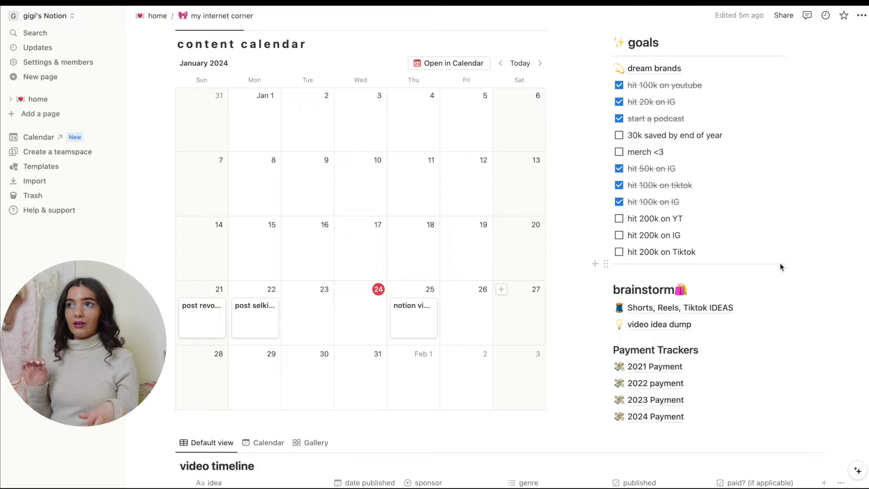
{"action": "key", "text": "alt+Left"}
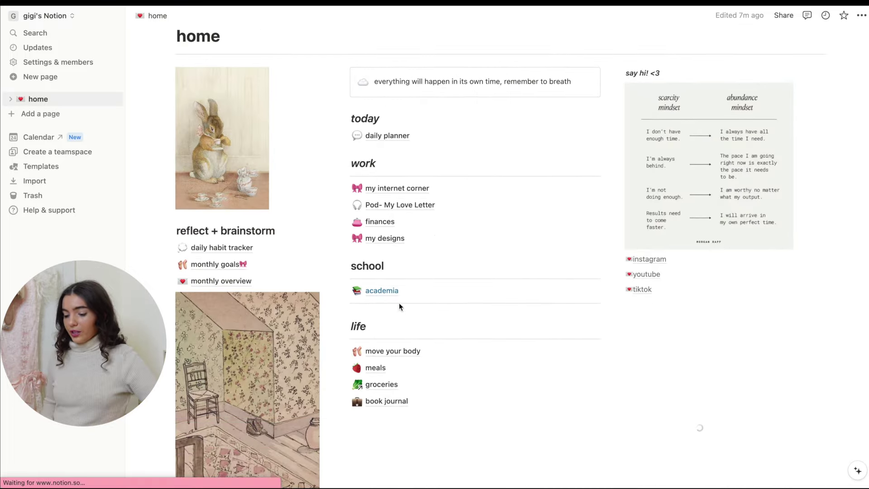
Step: Open the Pod- My Love Letter page to review its to-dos, goals and ideas, and return to the home page
{"action": "left_click", "coordinate": [388, 208]}
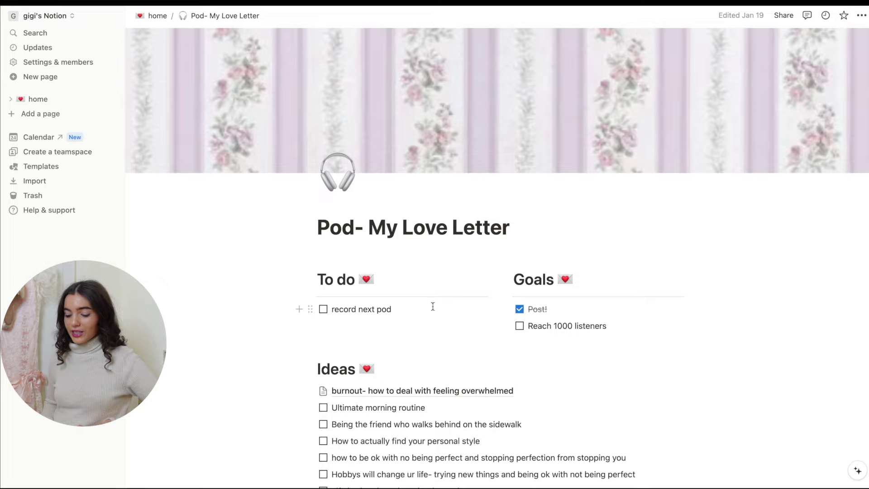
{"action": "scroll", "coordinate": [394, 320], "scroll_direction": "down", "scroll_amount": 6}
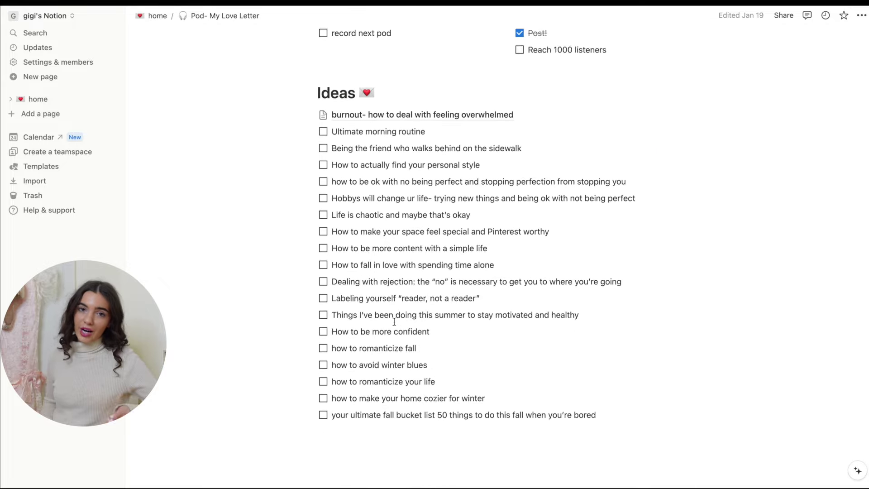
{"action": "scroll", "coordinate": [394, 321], "scroll_direction": "up", "scroll_amount": 6}
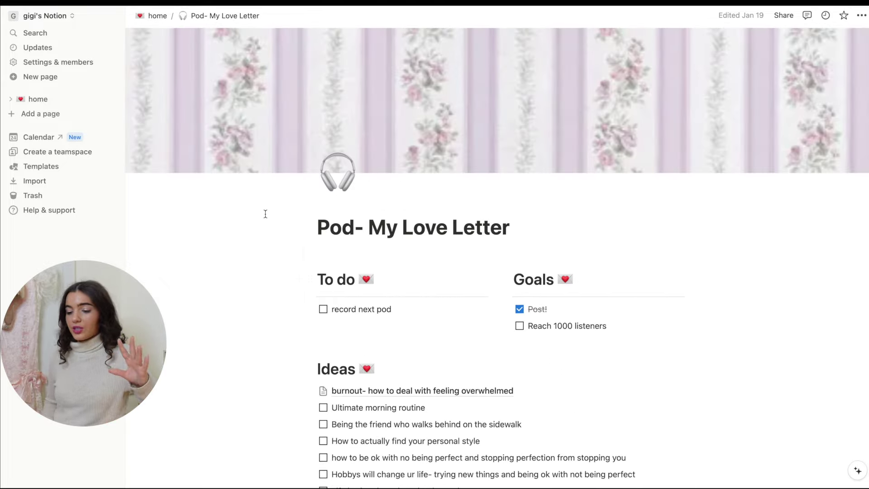
{"action": "left_click", "coordinate": [158, 16]}
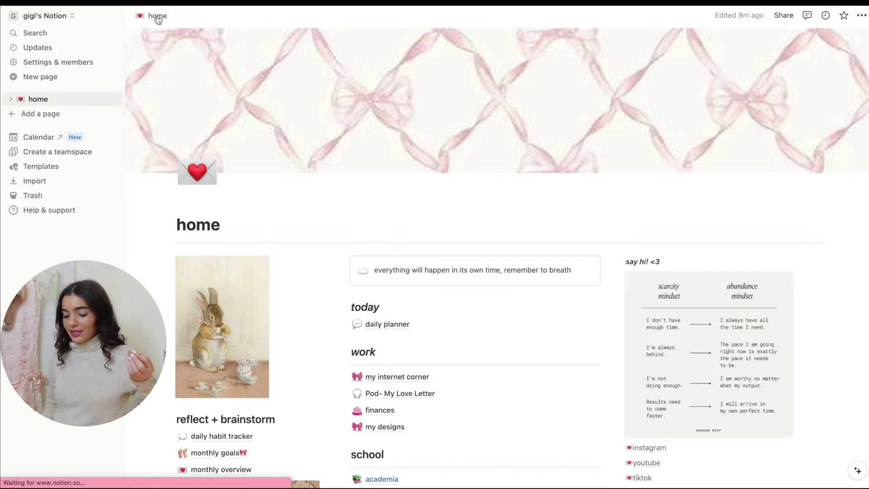
{"action": "scroll", "coordinate": [279, 165], "scroll_direction": "down", "scroll_amount": 1}
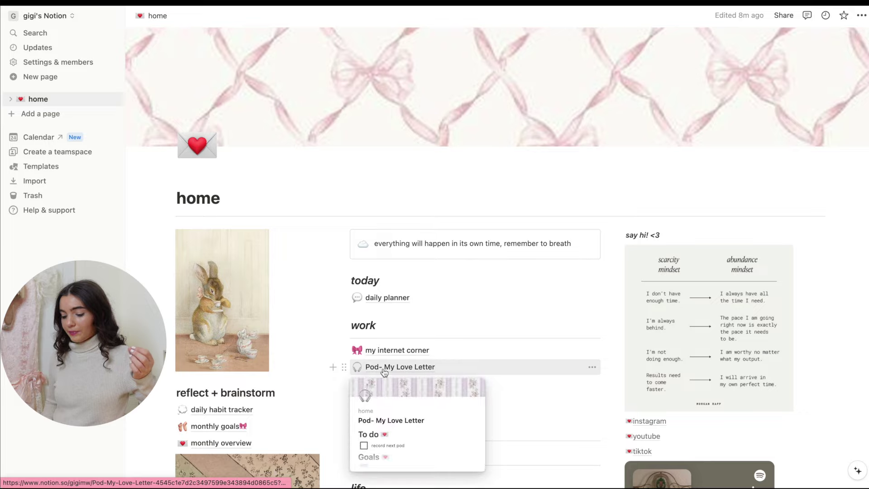
{"action": "scroll", "coordinate": [465, 244], "scroll_direction": "down", "scroll_amount": 1}
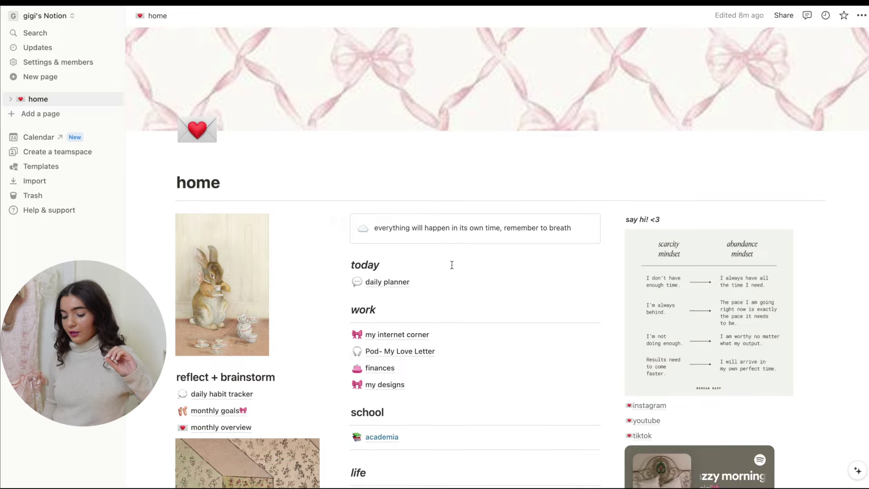
Step: Open the wishlist within finances and add an empty to-do below "Ballet warm-up booties"
{"action": "left_click", "coordinate": [373, 368]}
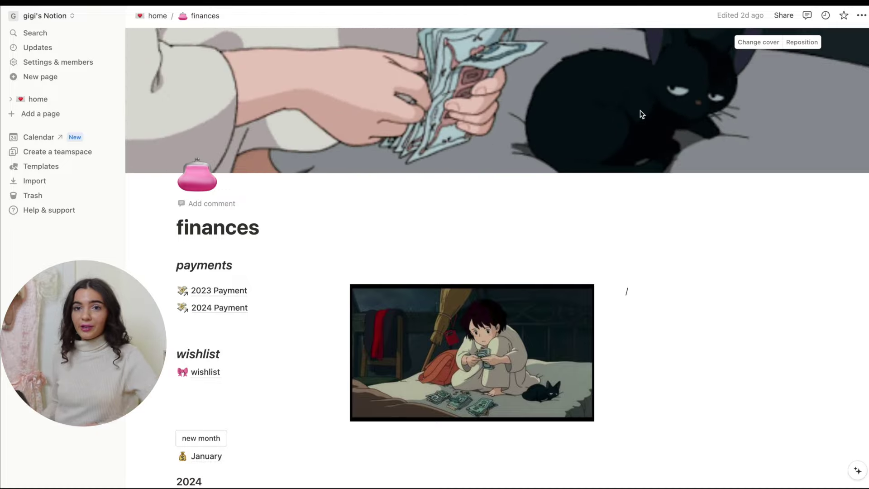
{"action": "scroll", "coordinate": [216, 295], "scroll_direction": "down", "scroll_amount": 2}
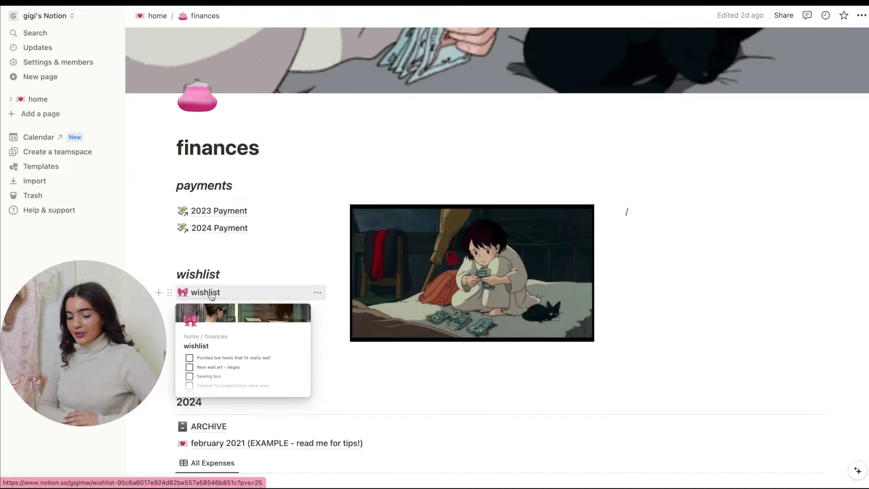
{"action": "left_click", "coordinate": [211, 294]}
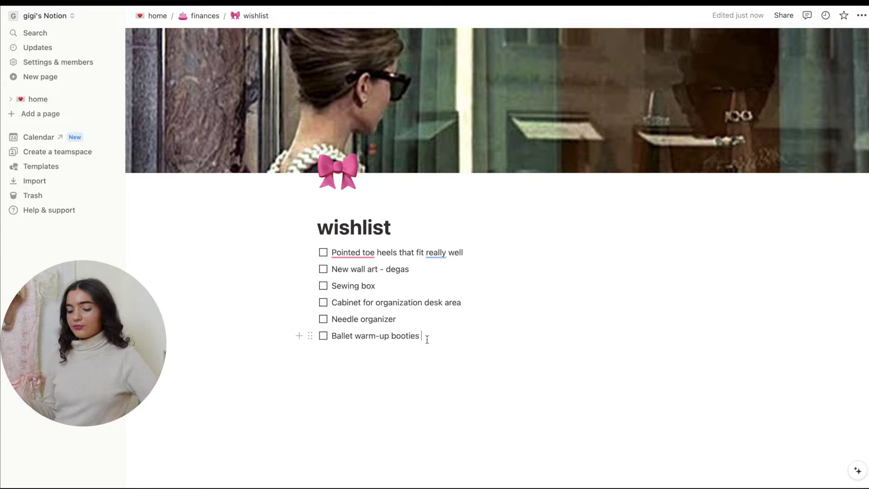
{"action": "key", "text": "Return"}
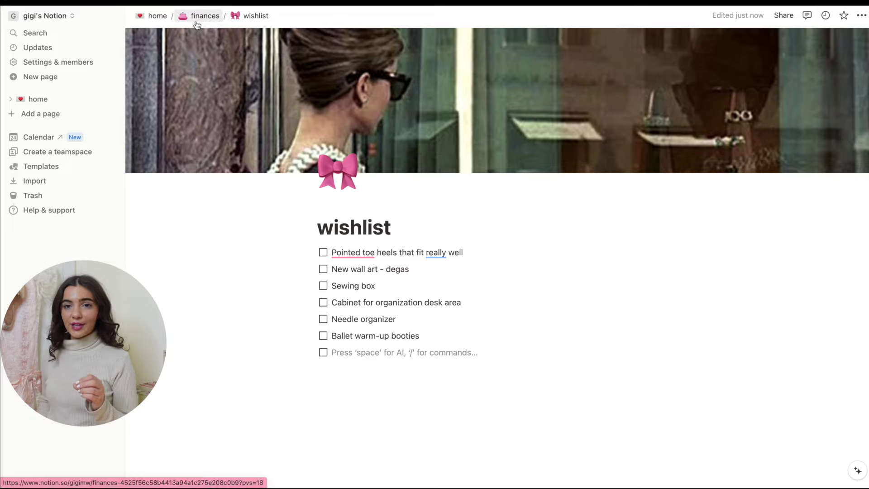
Step: Create a new month page for February from the finances page and look over its income, savings, reflection and spending sections
{"action": "left_click", "coordinate": [197, 18]}
{"action": "scroll", "coordinate": [220, 320], "scroll_direction": "down", "scroll_amount": 3}
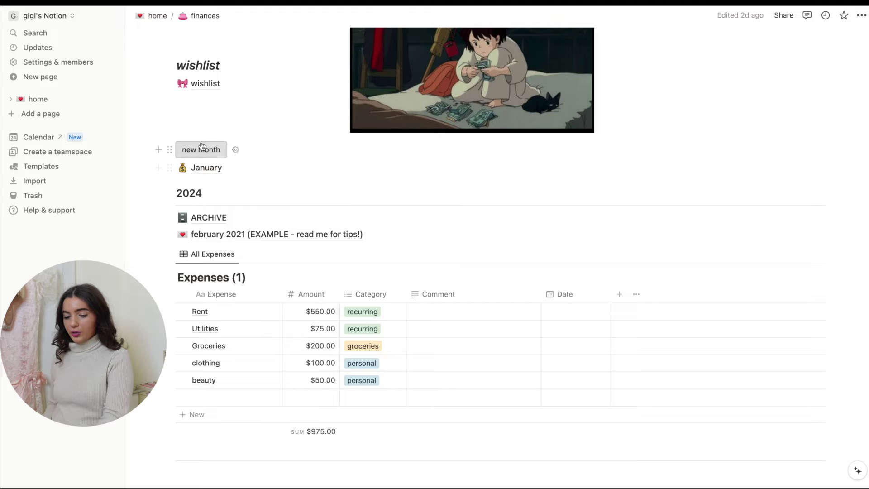
{"action": "left_click", "coordinate": [201, 149]}
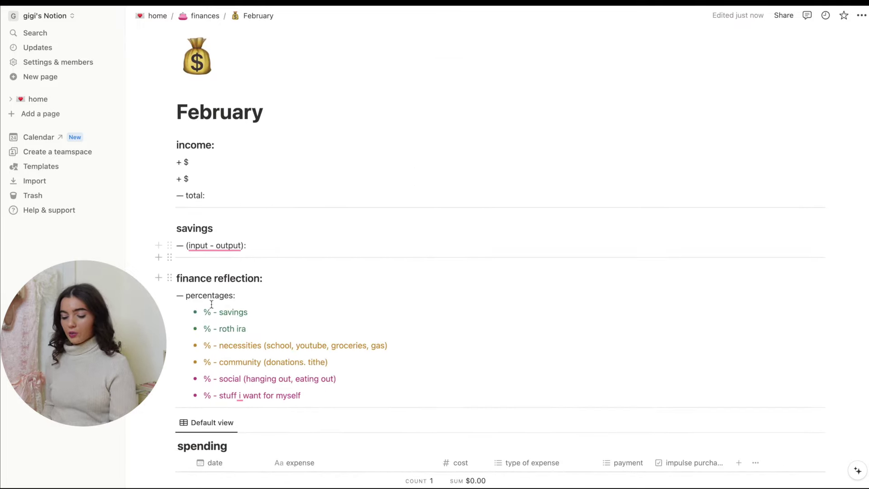
{"action": "scroll", "coordinate": [226, 333], "scroll_direction": "down", "scroll_amount": 1}
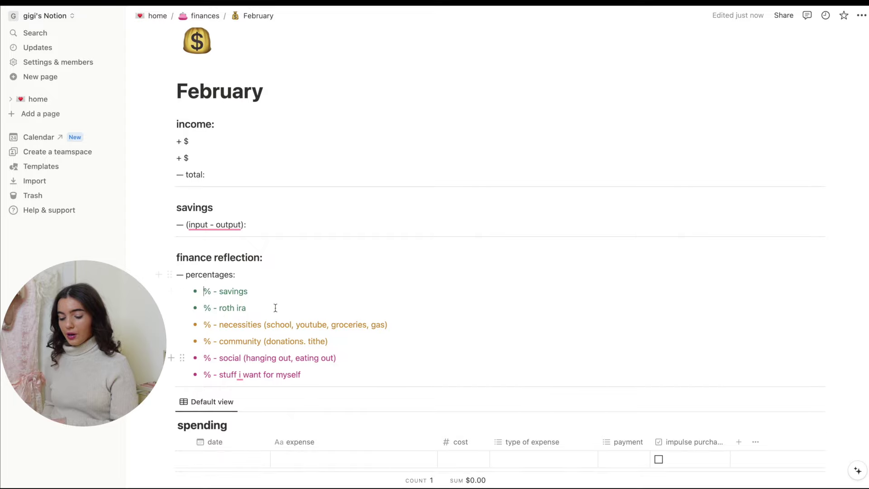
{"action": "scroll", "coordinate": [299, 347], "scroll_direction": "down", "scroll_amount": 5}
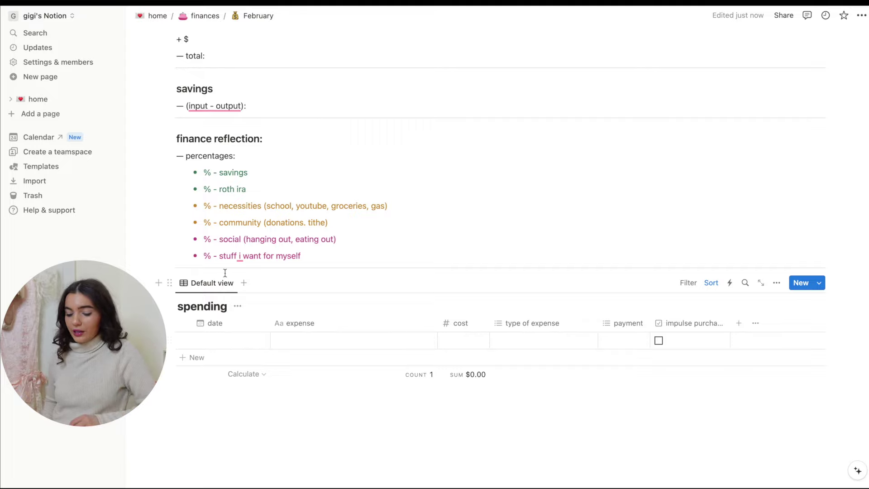
Step: Fill the first spending row with the placeholder expense "jbjhkj", cost $8.00, type Gift and payment Debit
{"action": "left_click", "coordinate": [328, 342]}
{"action": "key", "text": "Escape"}
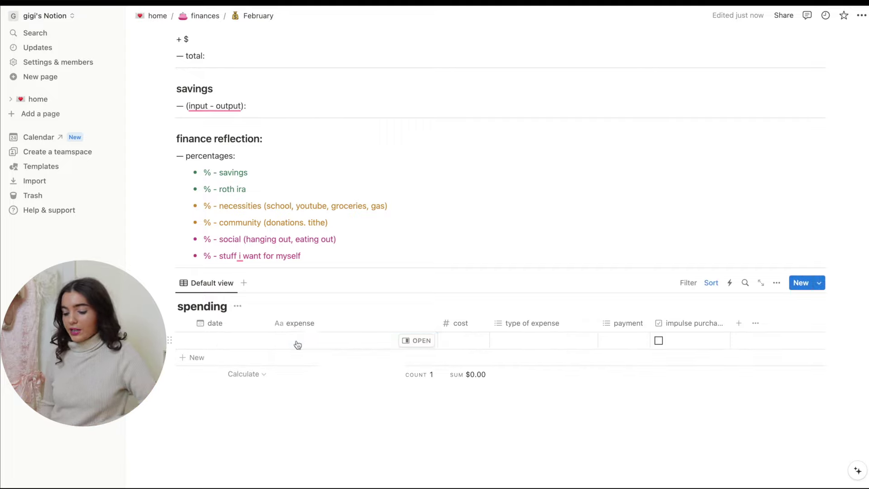
{"action": "left_click", "coordinate": [297, 341]}
{"action": "type", "text": "jbjhkj"}
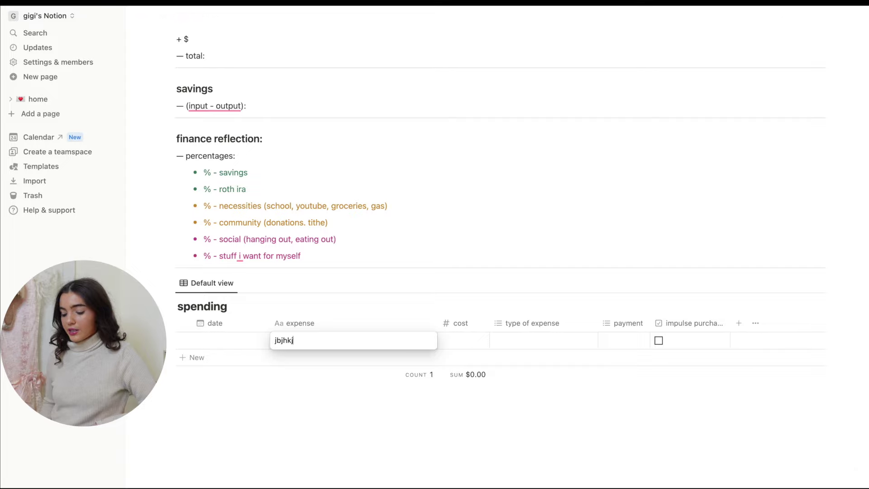
{"action": "key", "text": "Escape"}
{"action": "left_click", "coordinate": [470, 342]}
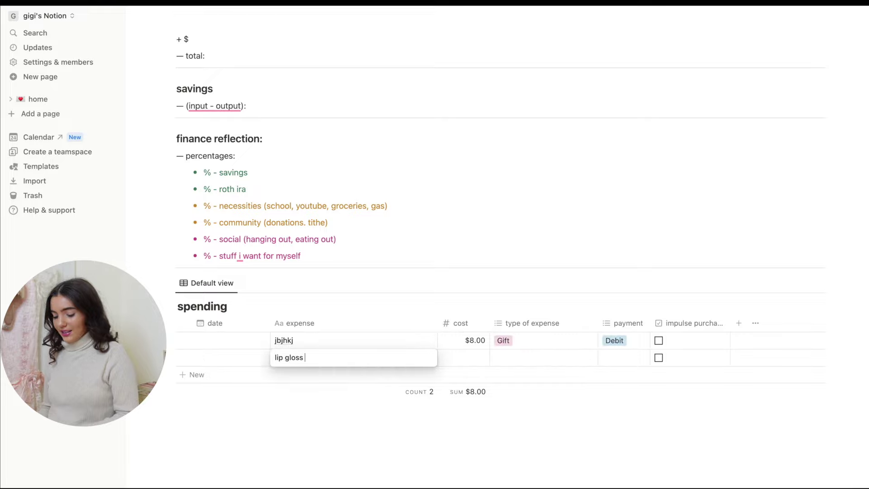
Step: Complete the lip gloss spending row with cost $40.00, type Fashion/Makeup and payment Debit, marked as an impulse purchase
{"action": "left_click", "coordinate": [481, 361]}
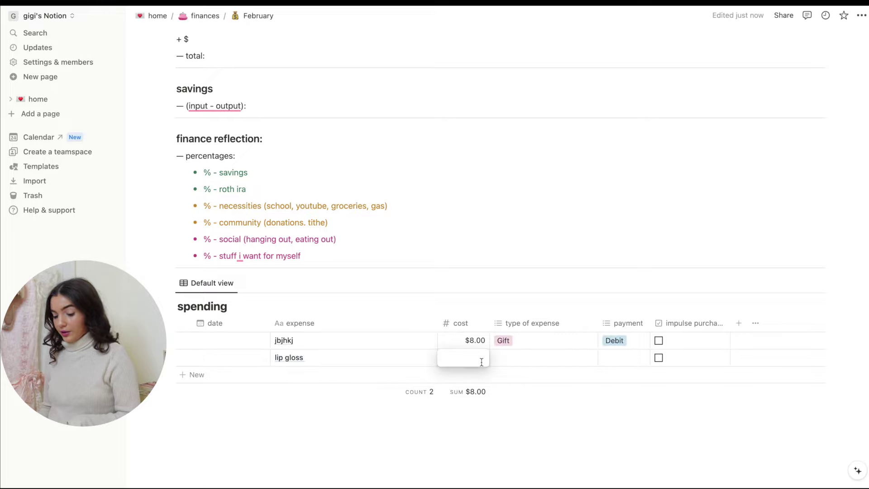
{"action": "type", "text": "40"}
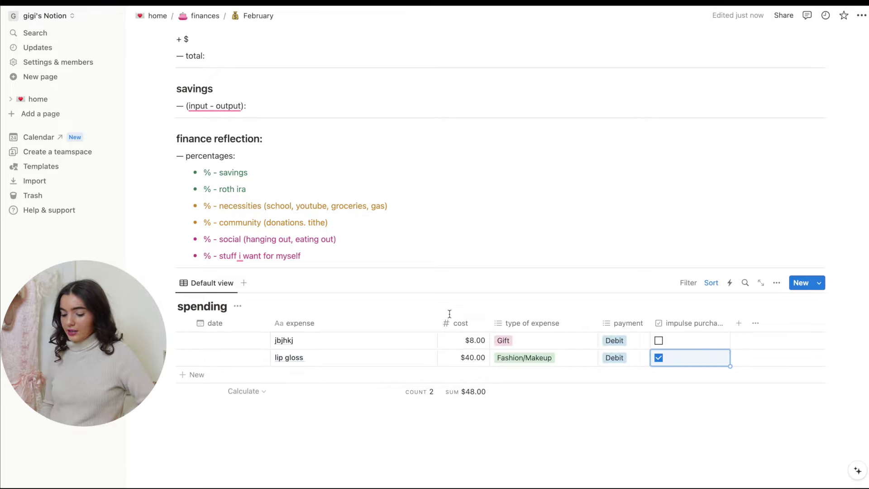
{"action": "left_click", "coordinate": [468, 324]}
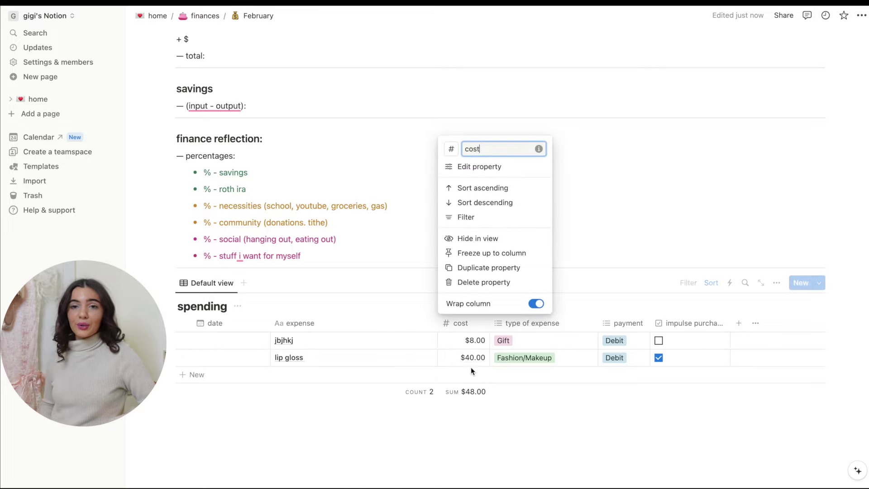
{"action": "left_click", "coordinate": [476, 390]}
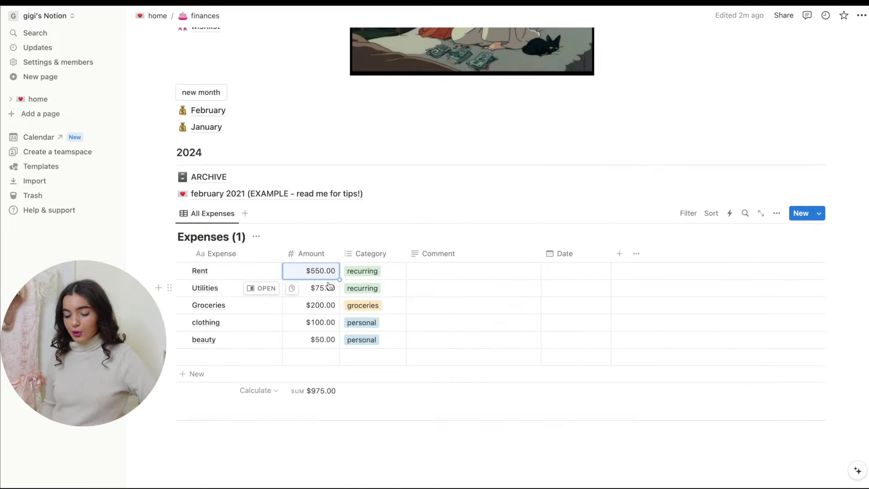
Step: Review the month pages and the amounts in the Expenses (1) table on the finances page
{"action": "scroll", "coordinate": [218, 249], "scroll_direction": "up", "scroll_amount": 2}
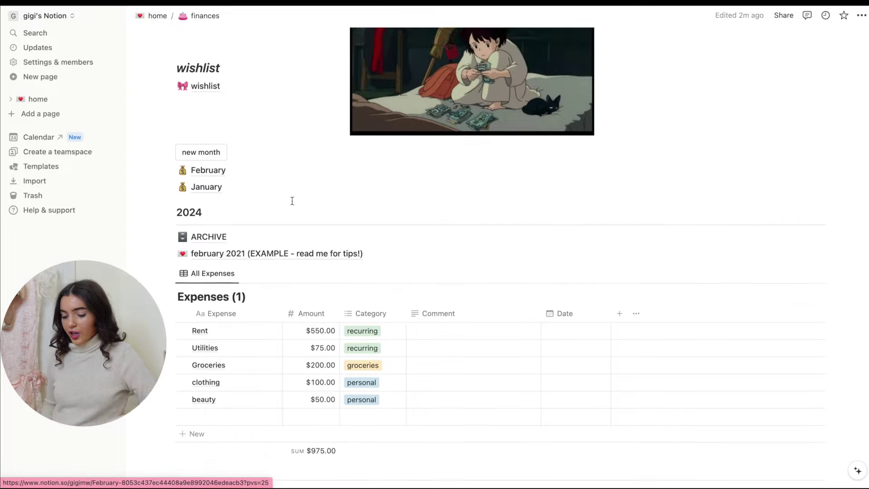
{"action": "scroll", "coordinate": [217, 265], "scroll_direction": "down", "scroll_amount": 2}
{"action": "left_click", "coordinate": [312, 270]}
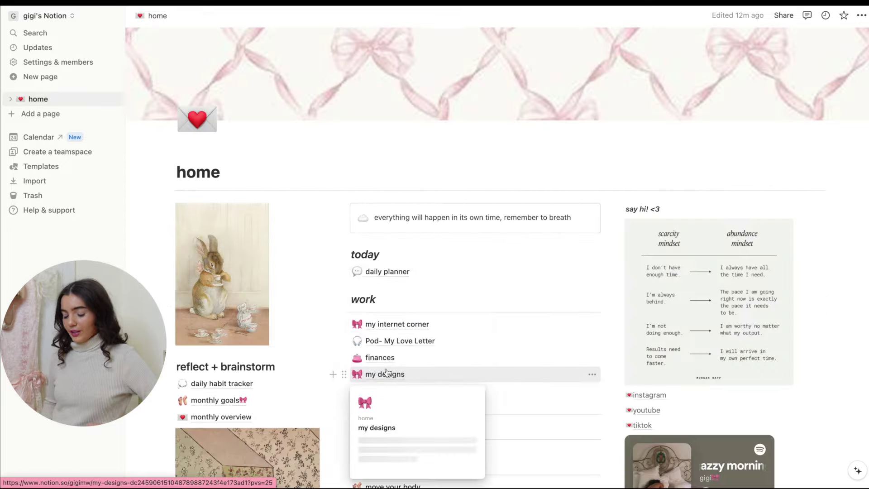
Step: Open the my designs page from home and look over the gallery of designs being worked on
{"action": "scroll", "coordinate": [387, 362], "scroll_direction": "down", "scroll_amount": 3}
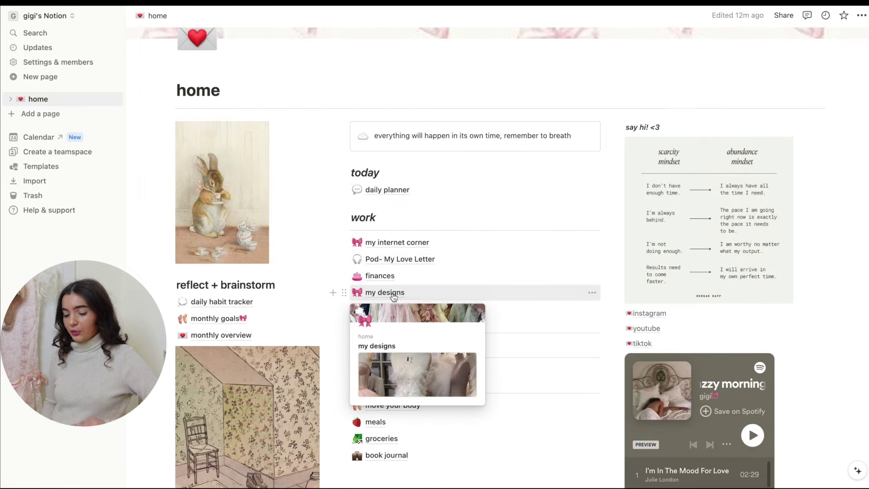
{"action": "left_click", "coordinate": [392, 294]}
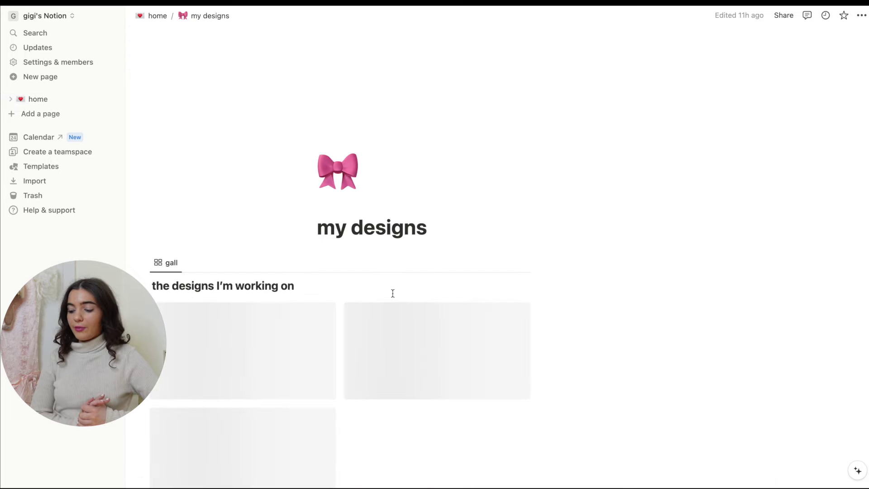
{"action": "scroll", "coordinate": [279, 204], "scroll_direction": "down", "scroll_amount": 3}
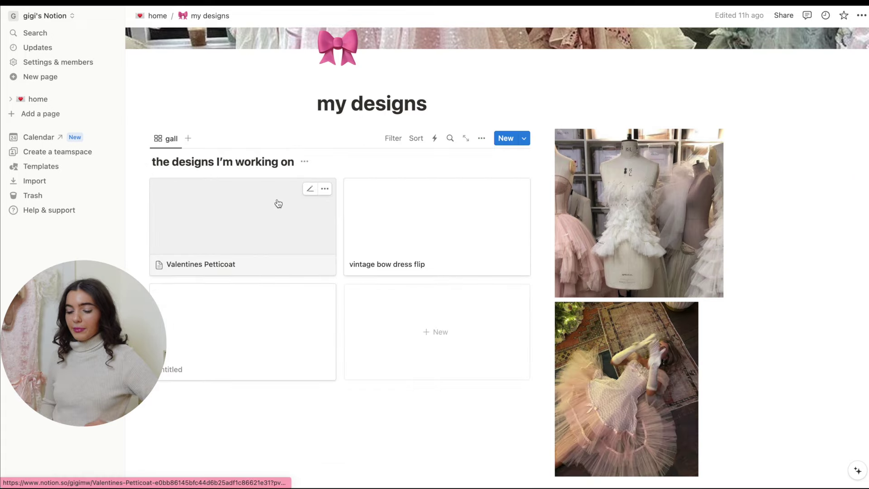
Step: Check the options of the gallery view on my designs and look at the Valentines Petticoat design
{"action": "left_click", "coordinate": [168, 138]}
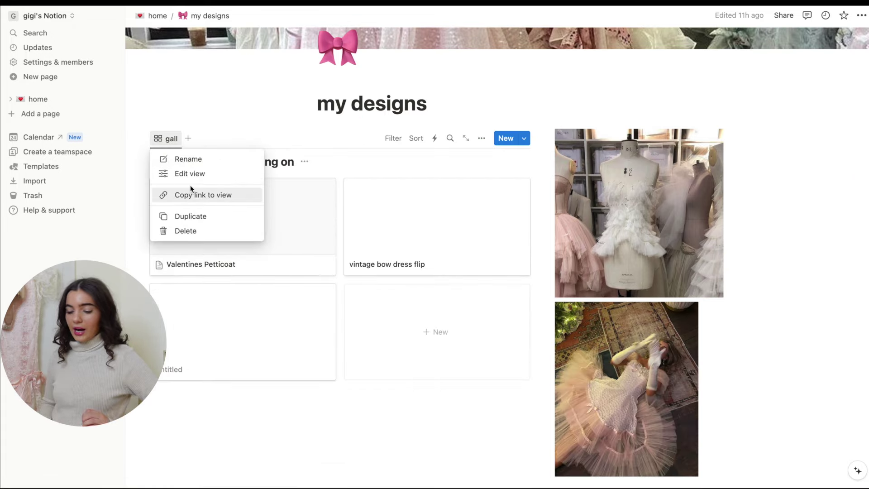
{"action": "left_click", "coordinate": [167, 137]}
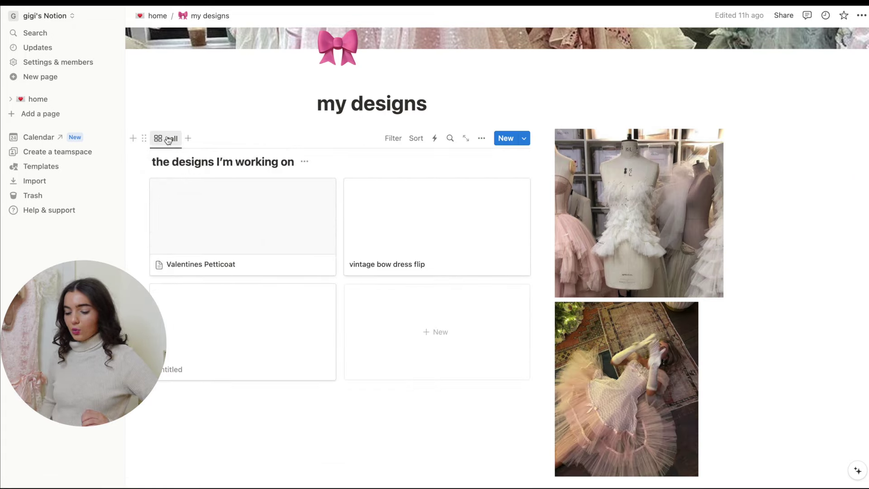
{"action": "left_click", "coordinate": [225, 217]}
{"action": "left_click", "coordinate": [316, 280]}
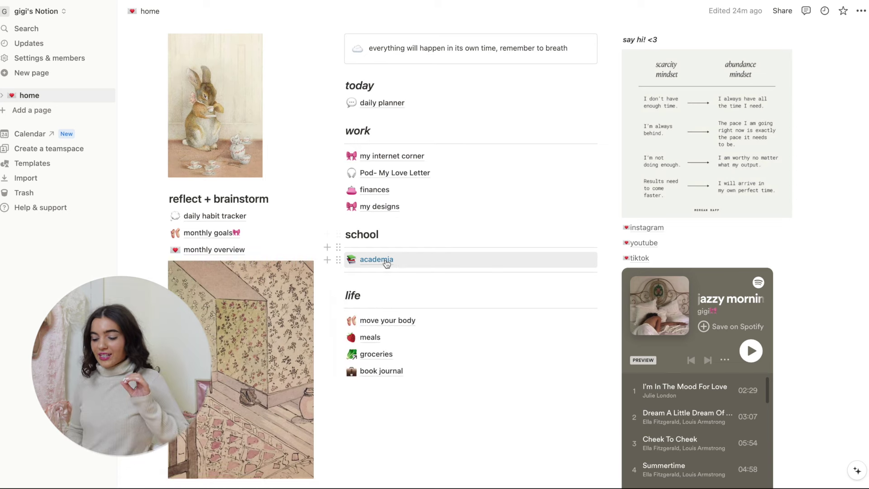
Step: Open the academia page from home and look over its pomodoro timer, calendar, class list and playlist
{"action": "left_click", "coordinate": [385, 261]}
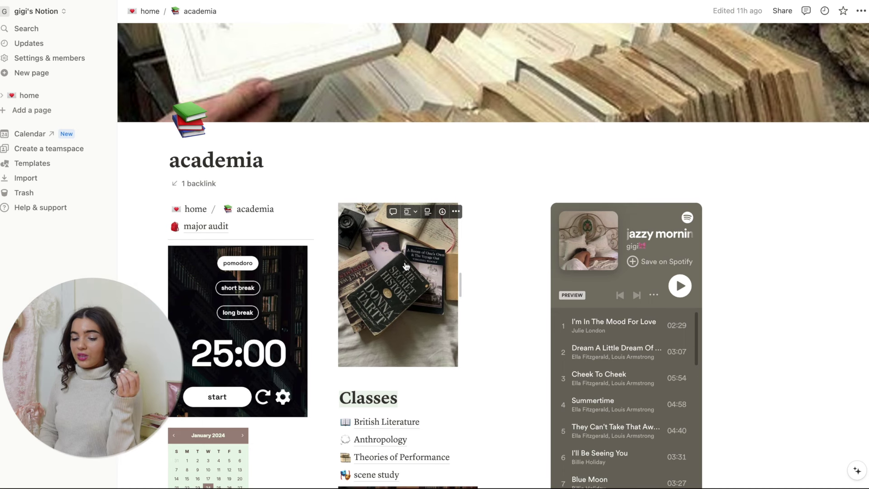
{"action": "scroll", "coordinate": [407, 267], "scroll_direction": "down", "scroll_amount": 1}
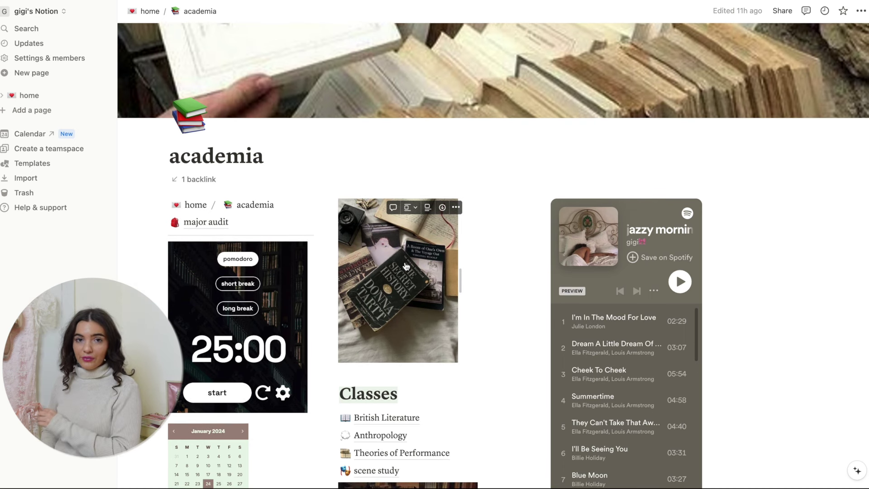
{"action": "scroll", "coordinate": [406, 266], "scroll_direction": "down", "scroll_amount": 6}
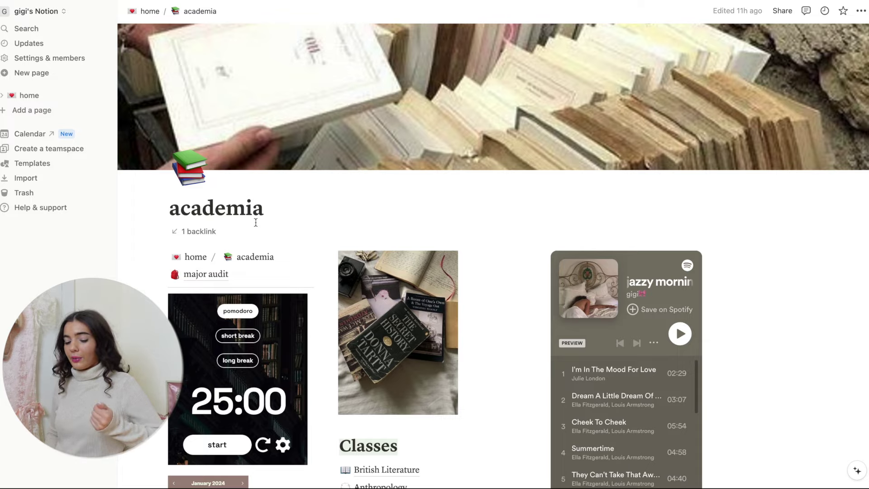
{"action": "scroll", "coordinate": [256, 223], "scroll_direction": "down", "scroll_amount": 1}
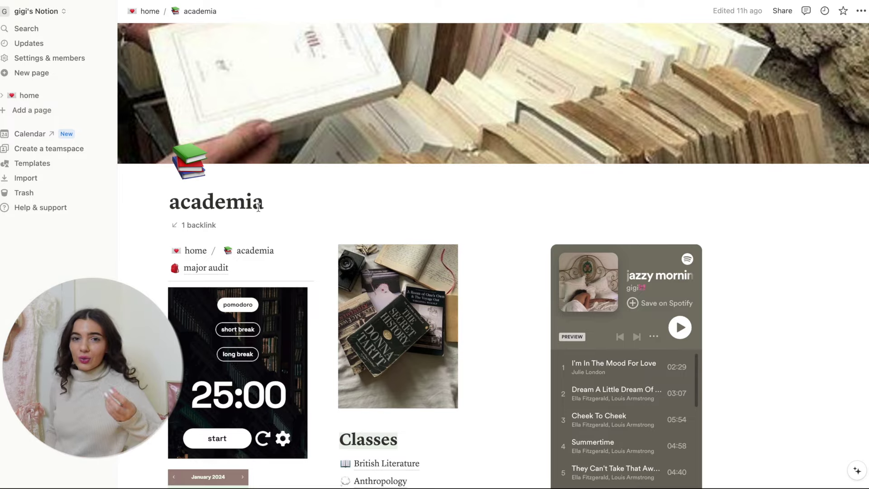
{"action": "scroll", "coordinate": [258, 207], "scroll_direction": "down", "scroll_amount": 2}
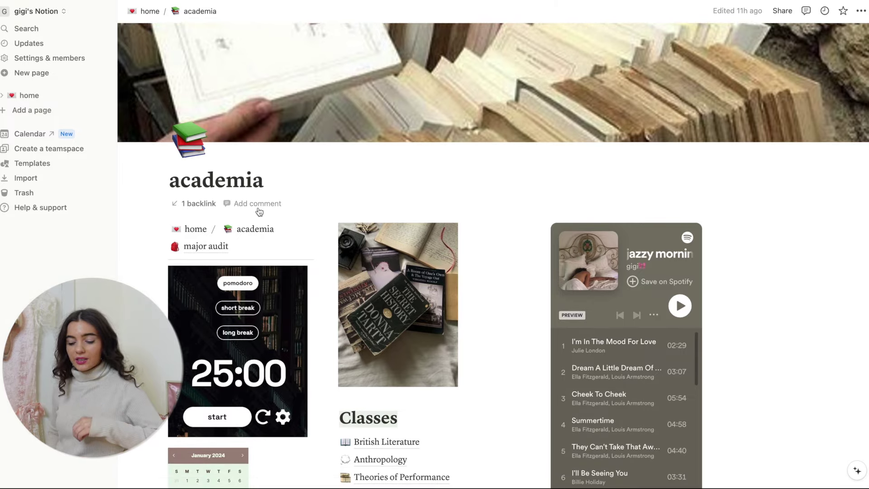
{"action": "scroll", "coordinate": [258, 211], "scroll_direction": "down", "scroll_amount": 5}
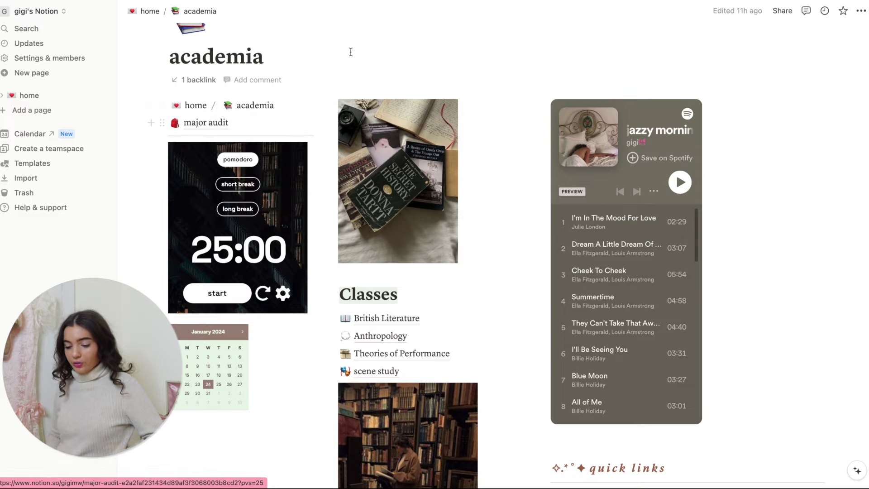
{"action": "scroll", "coordinate": [360, 60], "scroll_direction": "down", "scroll_amount": 1}
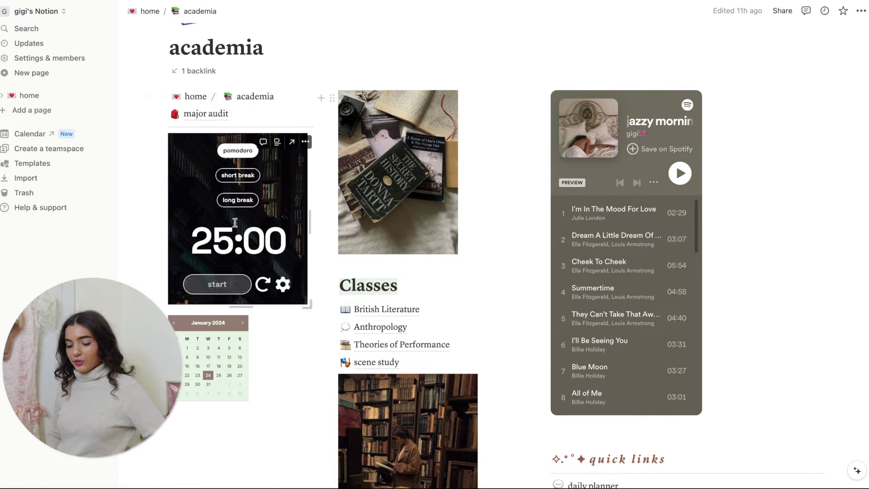
Step: Show the options of the embedded pomodoro timer and place the cursor in an empty line below the calendar
{"action": "left_click", "coordinate": [306, 142]}
{"action": "key", "text": "Escape"}
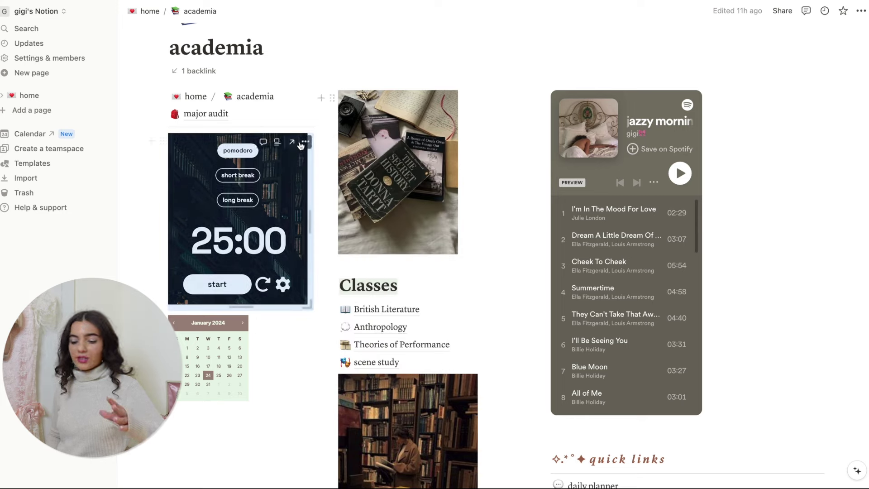
{"action": "left_click", "coordinate": [262, 409]}
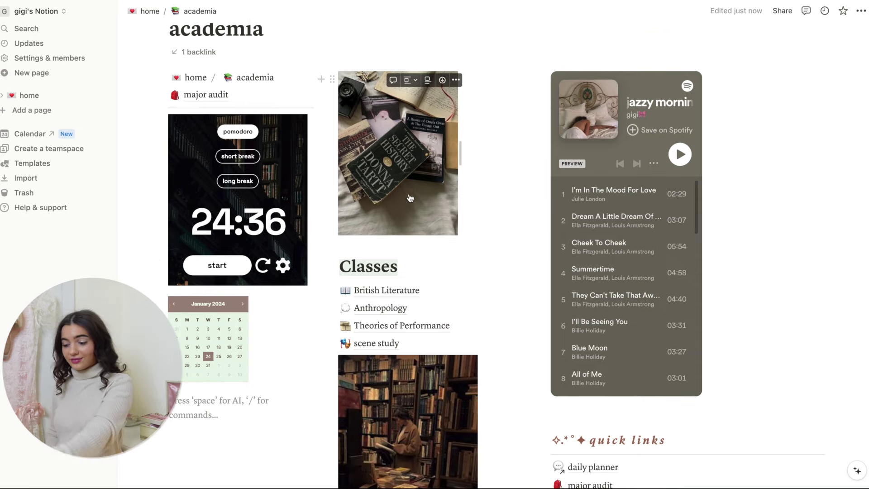
Step: Check the quick links on the academia page and open major audit to review its Film Minor and uni requirements boards
{"action": "scroll", "coordinate": [419, 107], "scroll_direction": "down", "scroll_amount": 1}
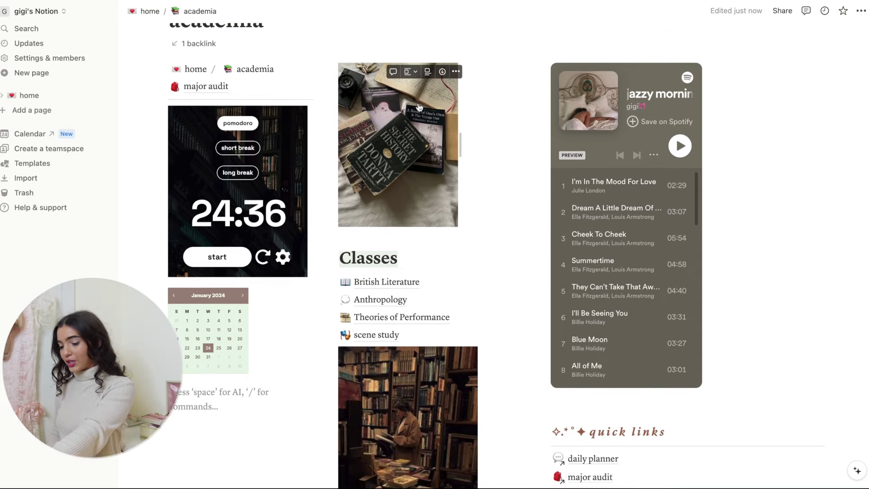
{"action": "scroll", "coordinate": [402, 181], "scroll_direction": "down", "scroll_amount": 4}
{"action": "scroll", "coordinate": [589, 226], "scroll_direction": "up", "scroll_amount": 3}
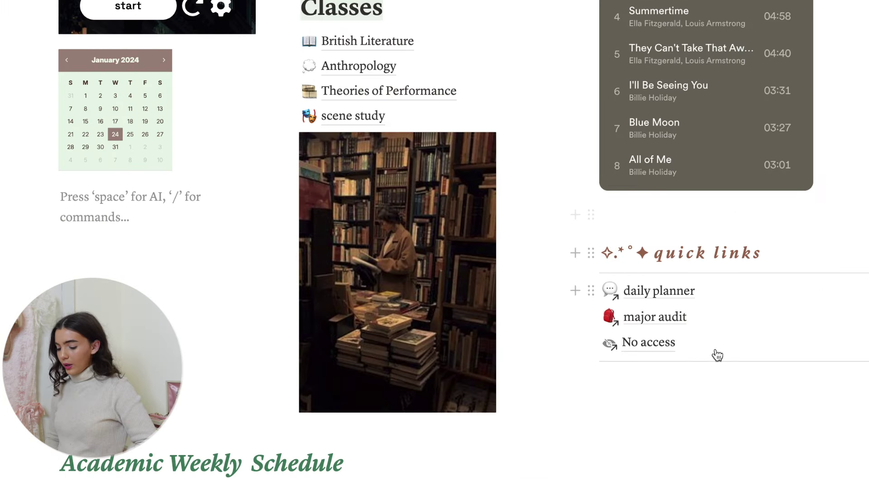
{"action": "mouse_move", "coordinate": [655, 294]}
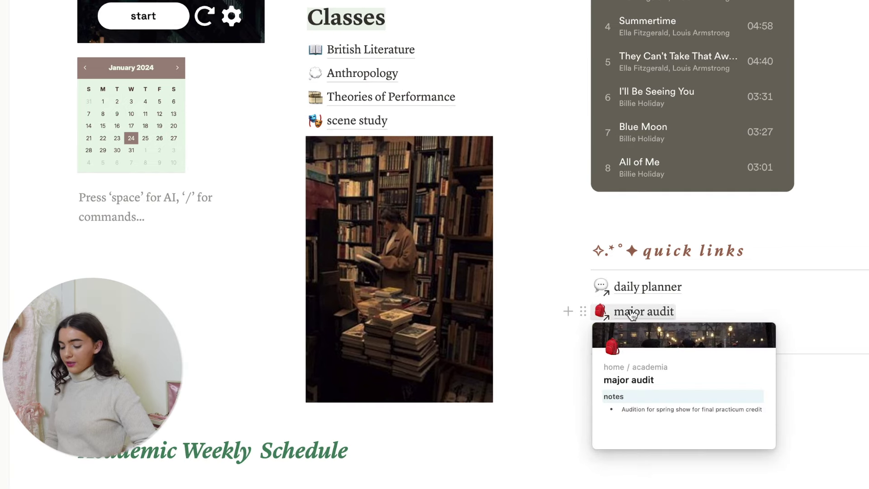
{"action": "left_click", "coordinate": [633, 311]}
{"action": "scroll", "coordinate": [335, 59], "scroll_direction": "up", "scroll_amount": 1}
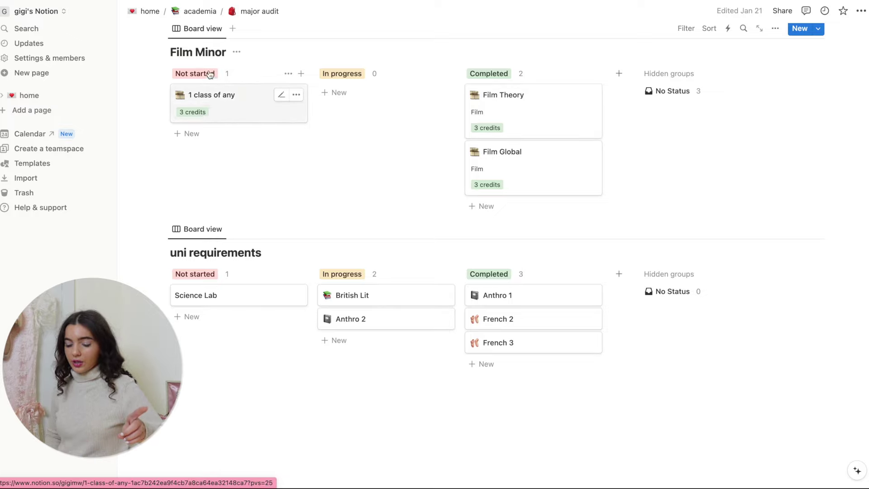
{"action": "scroll", "coordinate": [215, 230], "scroll_direction": "up", "scroll_amount": 1}
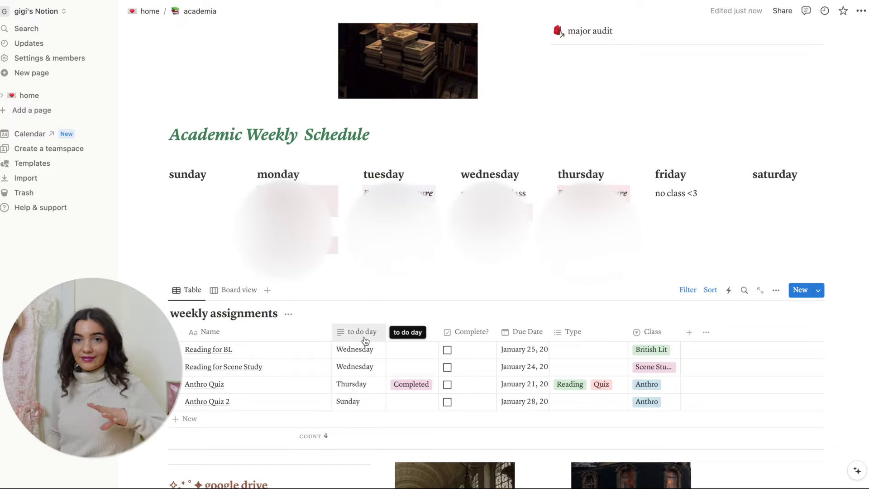
Step: Mark the Reading for BL assignment as complete in the weekly assignments table
{"action": "left_click", "coordinate": [448, 350]}
Step: Open the British Literature class page and examine its syllabus link, instructor, room, time, email and class links
{"action": "scroll", "coordinate": [450, 353], "scroll_direction": "up", "scroll_amount": 10}
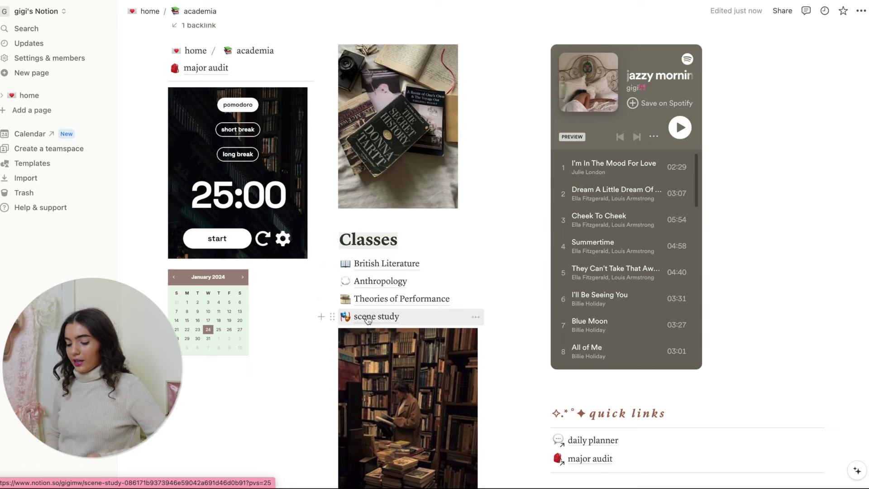
{"action": "left_click", "coordinate": [380, 267]}
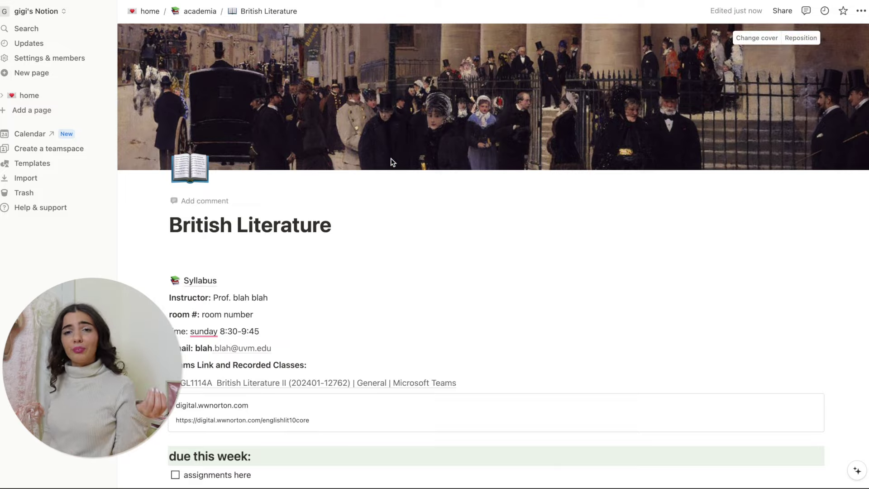
{"action": "scroll", "coordinate": [200, 247], "scroll_direction": "down", "scroll_amount": 1}
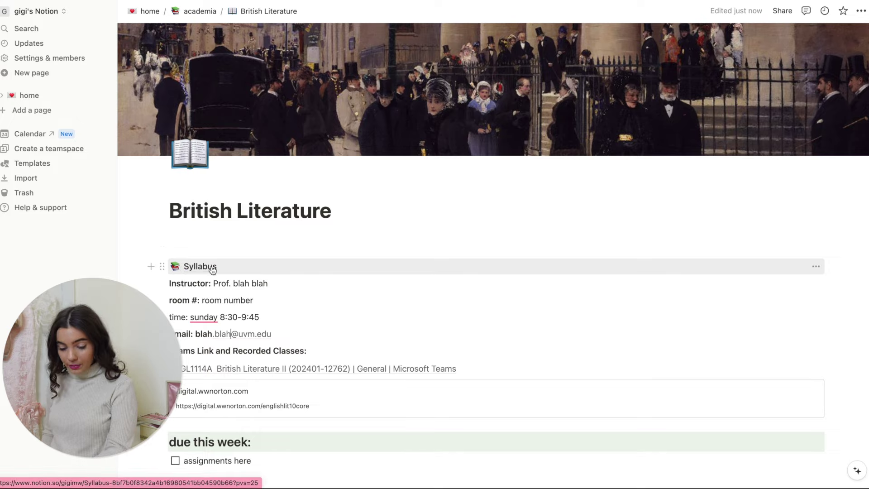
{"action": "scroll", "coordinate": [229, 224], "scroll_direction": "down", "scroll_amount": 3}
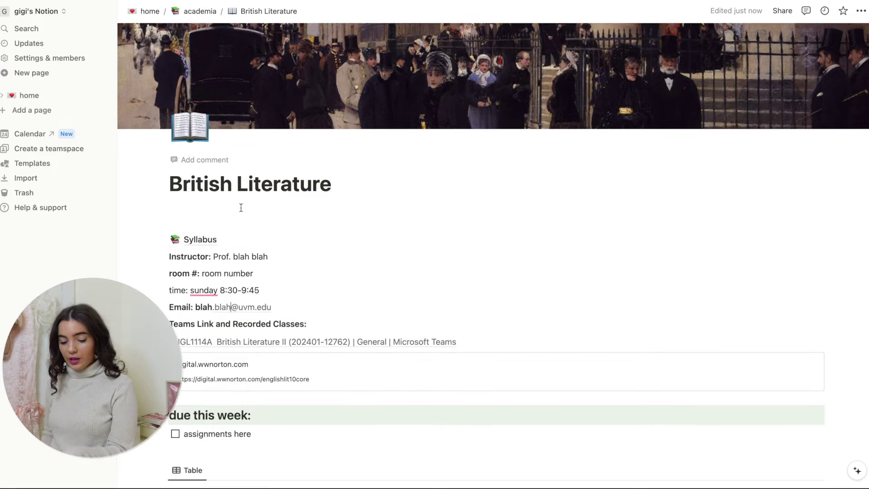
{"action": "scroll", "coordinate": [236, 238], "scroll_direction": "down", "scroll_amount": 1}
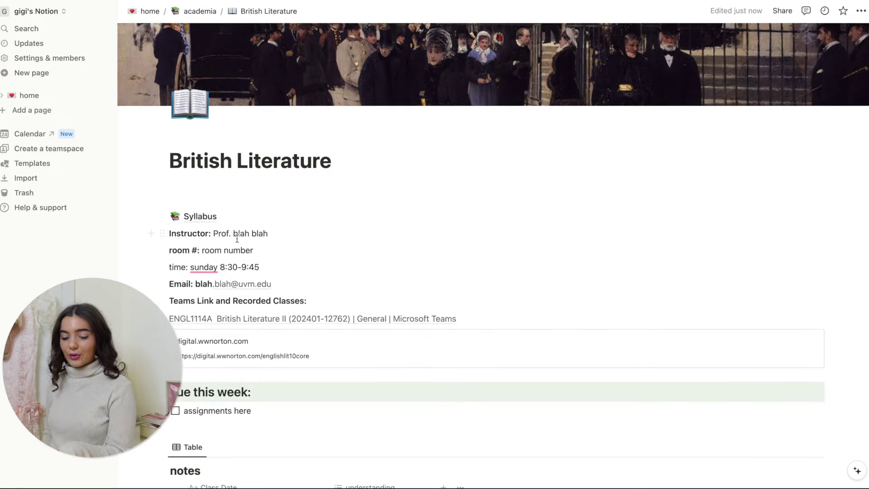
{"action": "scroll", "coordinate": [248, 257], "scroll_direction": "down", "scroll_amount": 1}
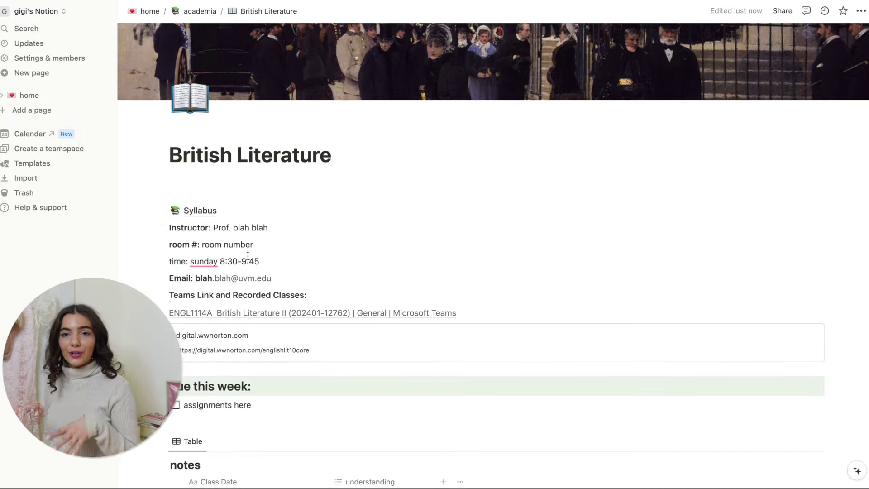
{"action": "scroll", "coordinate": [249, 256], "scroll_direction": "down", "scroll_amount": 1}
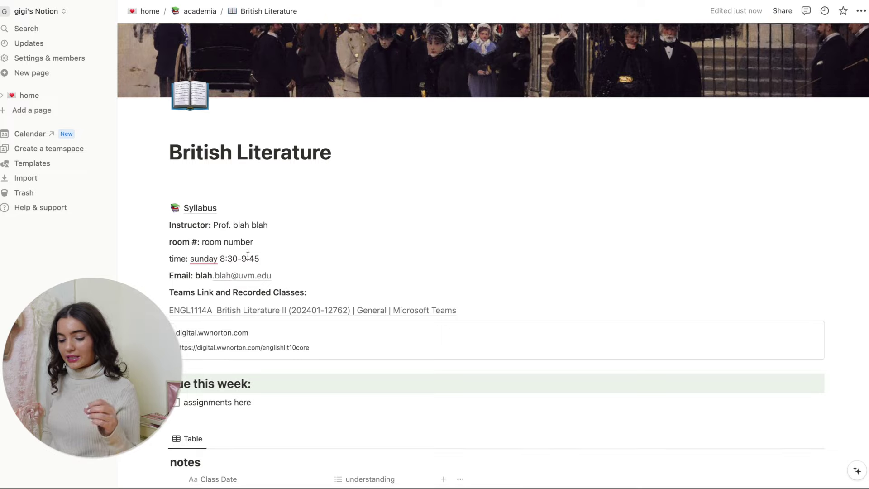
{"action": "double_click", "coordinate": [190, 259]}
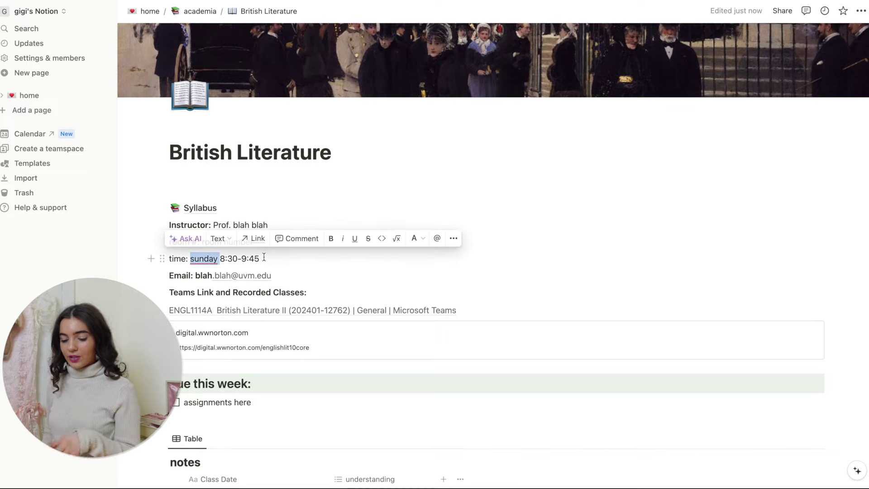
{"action": "scroll", "coordinate": [362, 156], "scroll_direction": "down", "scroll_amount": 3}
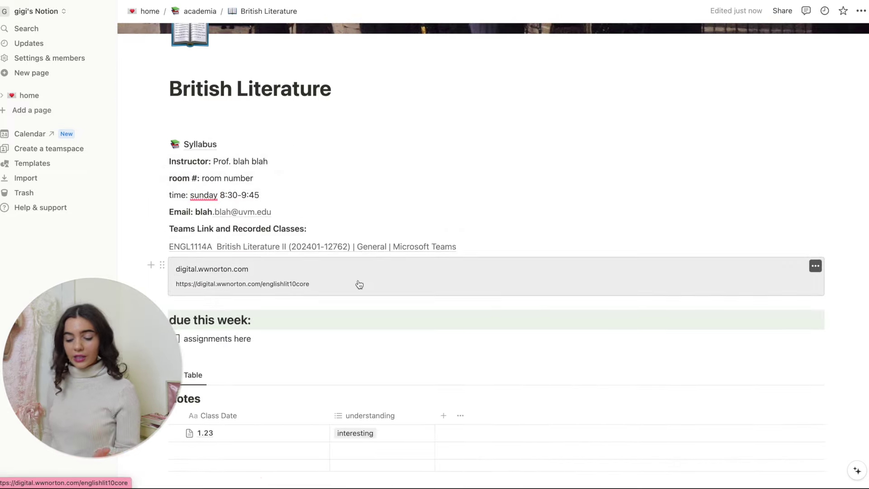
{"action": "scroll", "coordinate": [358, 283], "scroll_direction": "down", "scroll_amount": 1}
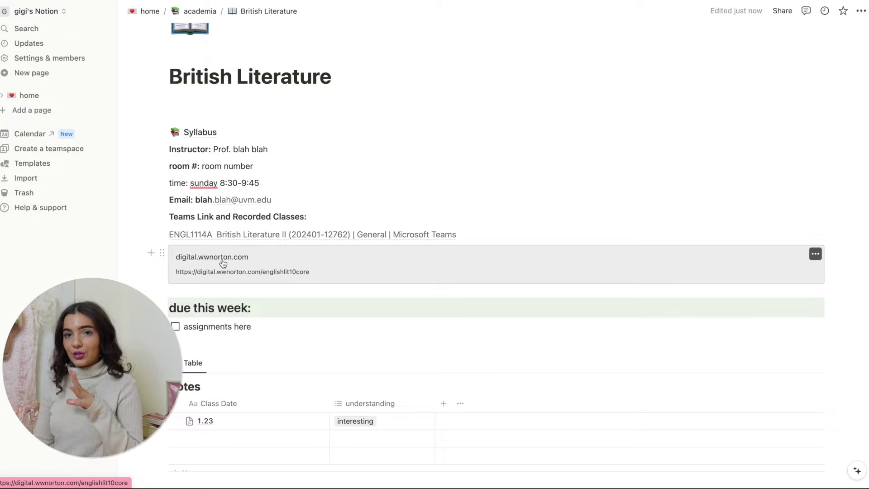
Step: Clear the placeholder text "assignments here" from the to-do under due this week
{"action": "scroll", "coordinate": [223, 263], "scroll_direction": "down", "scroll_amount": 1}
{"action": "left_click_drag", "start_coordinate": [252, 305], "coordinate": [187, 310]}
{"action": "key", "text": "BackSpace"}
{"action": "key", "text": "BackSpace"}
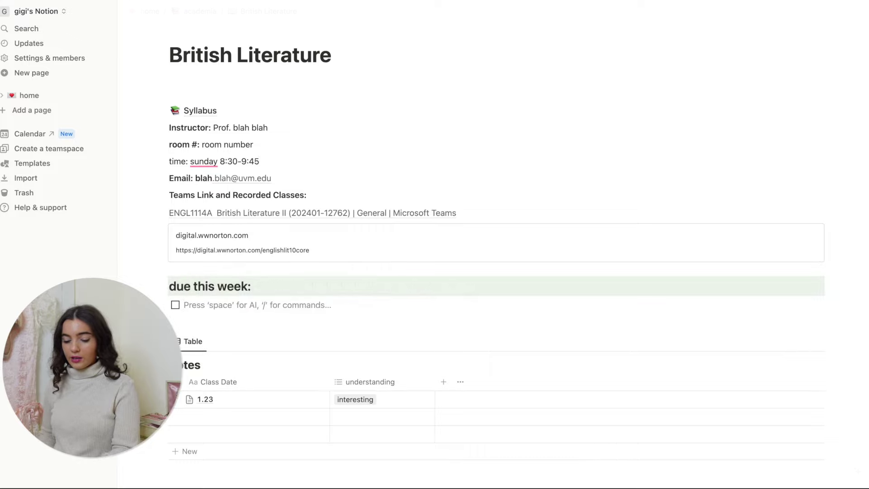
{"action": "scroll", "coordinate": [247, 324], "scroll_direction": "down", "scroll_amount": 2}
{"action": "scroll", "coordinate": [213, 274], "scroll_direction": "down", "scroll_amount": 1}
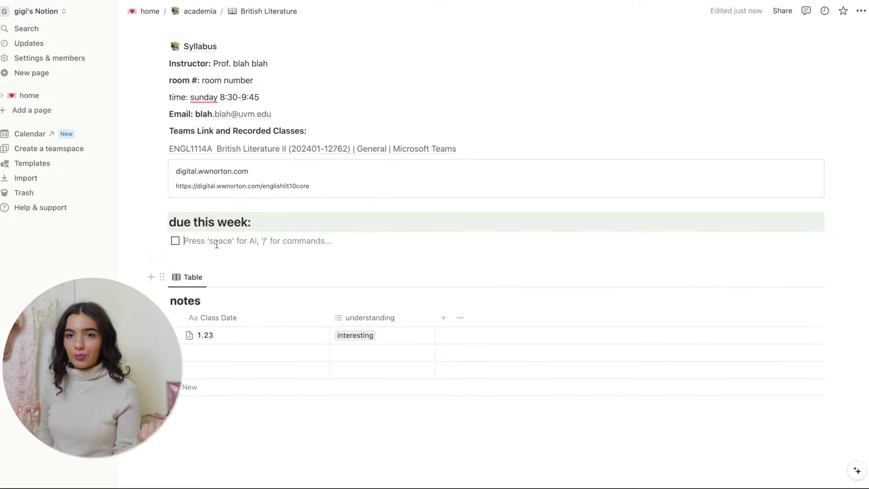
{"action": "scroll", "coordinate": [216, 244], "scroll_direction": "down", "scroll_amount": 2}
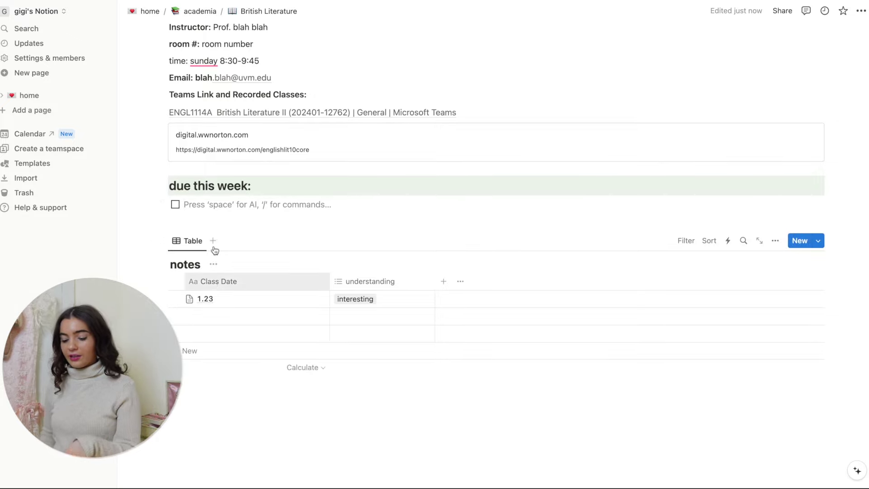
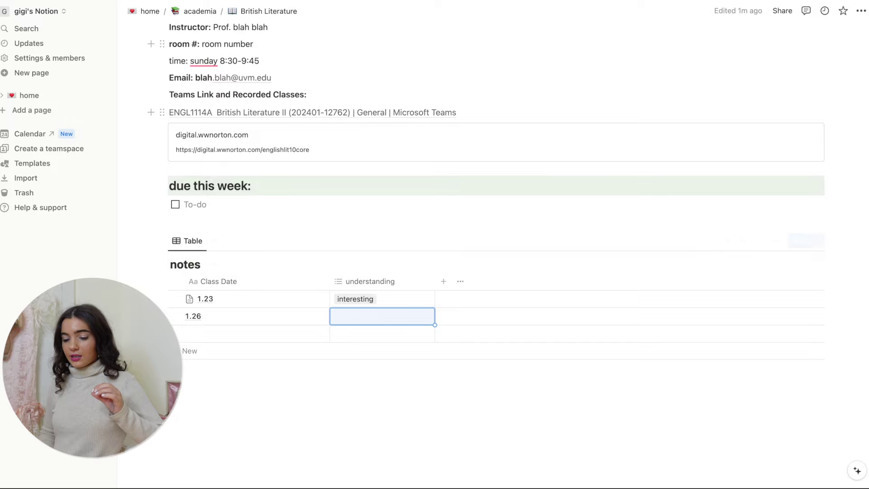
Step: Return to the academia page and look over its Classes list
{"action": "left_click", "coordinate": [198, 12]}
{"action": "scroll", "coordinate": [359, 318], "scroll_direction": "down", "scroll_amount": 1}
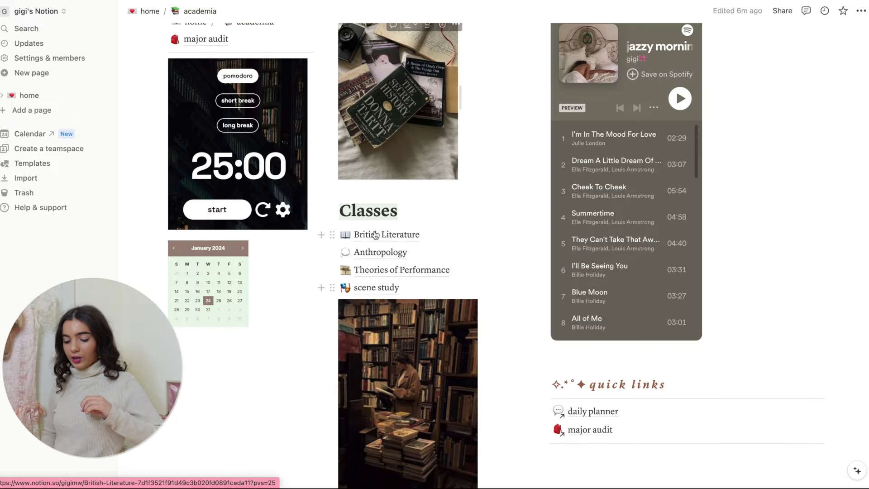
{"action": "scroll", "coordinate": [378, 226], "scroll_direction": "up", "scroll_amount": 3}
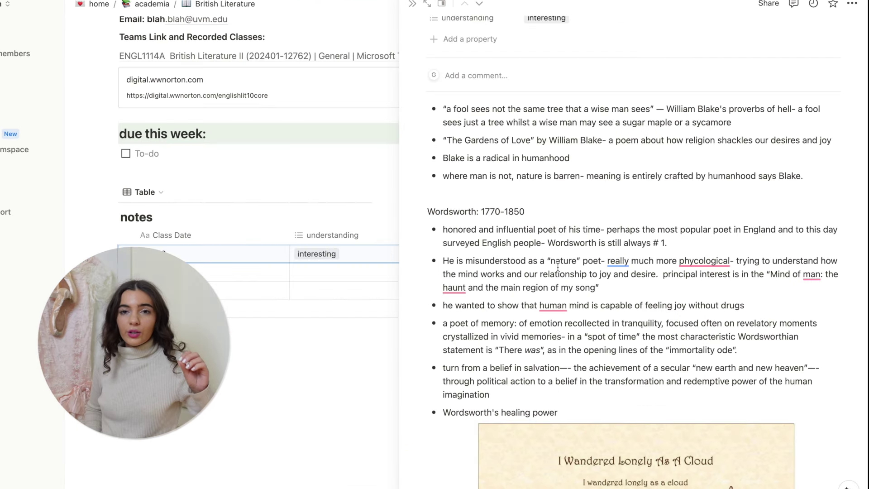
Step: Generate an AI summary of the Wordsworth bullet starting "turn from a belief in salvation", discard it and leave the note
{"action": "left_click_drag", "start_coordinate": [490, 395], "coordinate": [443, 367]}
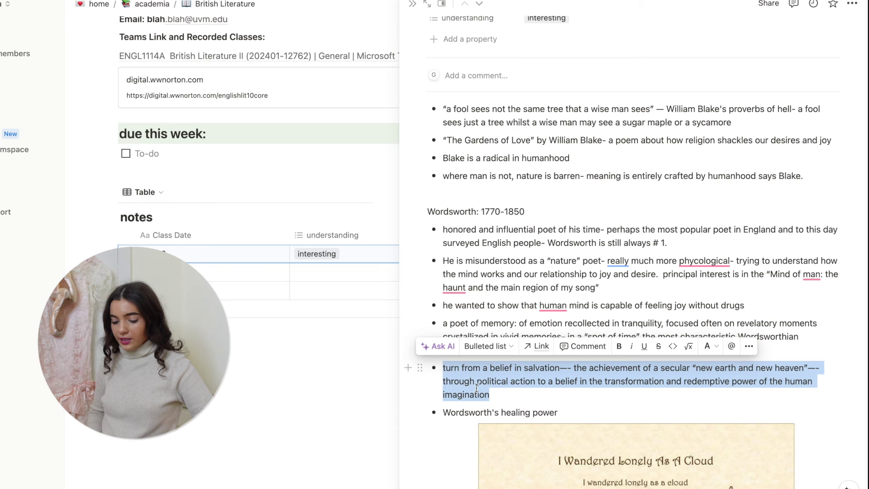
{"action": "left_click", "coordinate": [443, 347]}
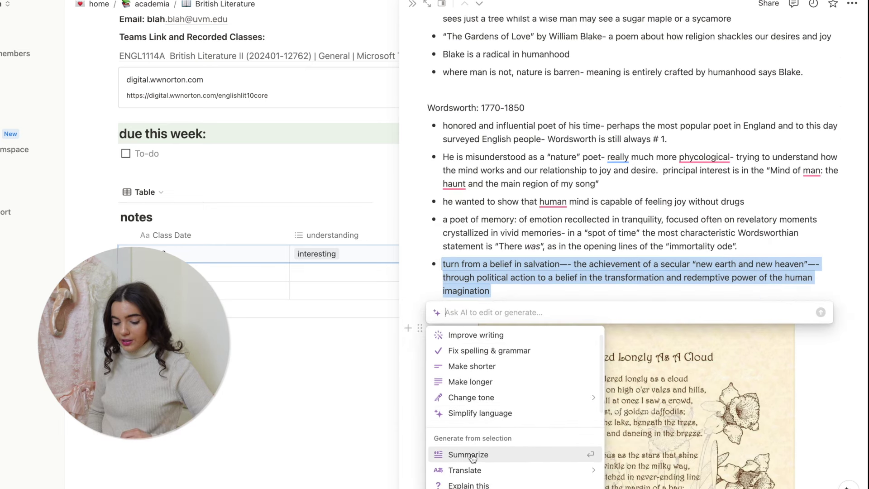
{"action": "left_click", "coordinate": [472, 455]}
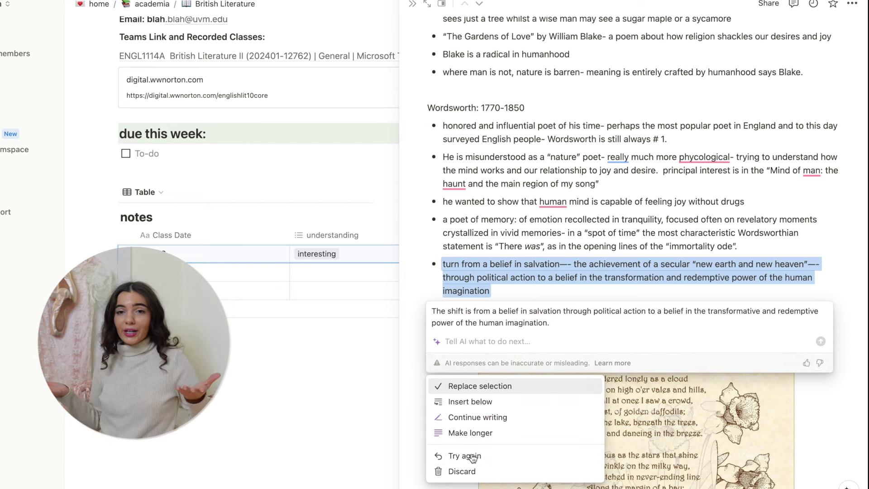
{"action": "left_click", "coordinate": [461, 471]}
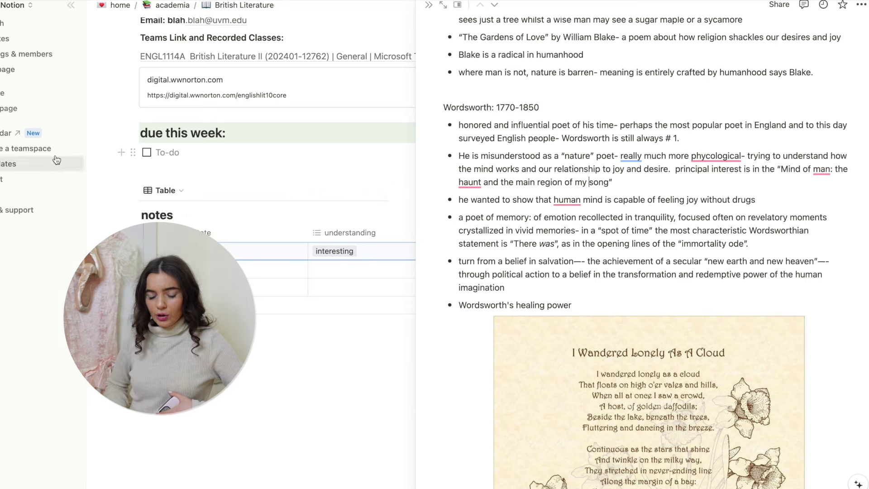
{"action": "mouse_move", "coordinate": [39, 149]}
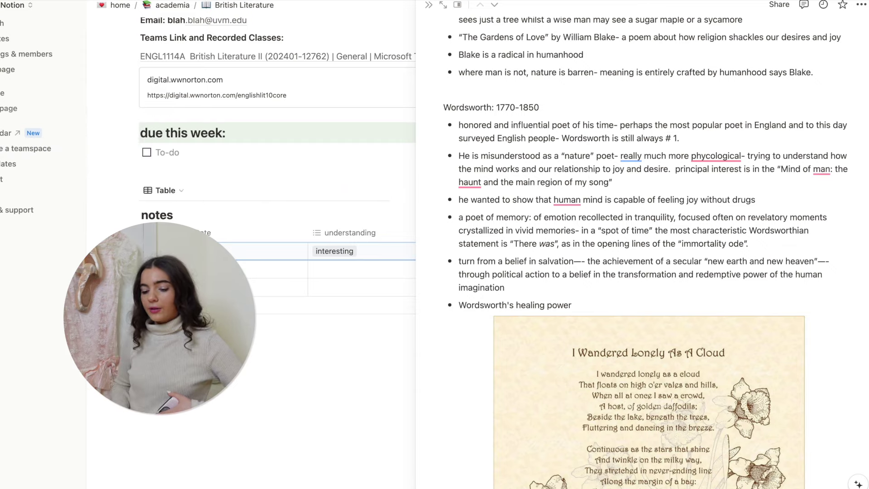
{"action": "key", "text": "Escape"}
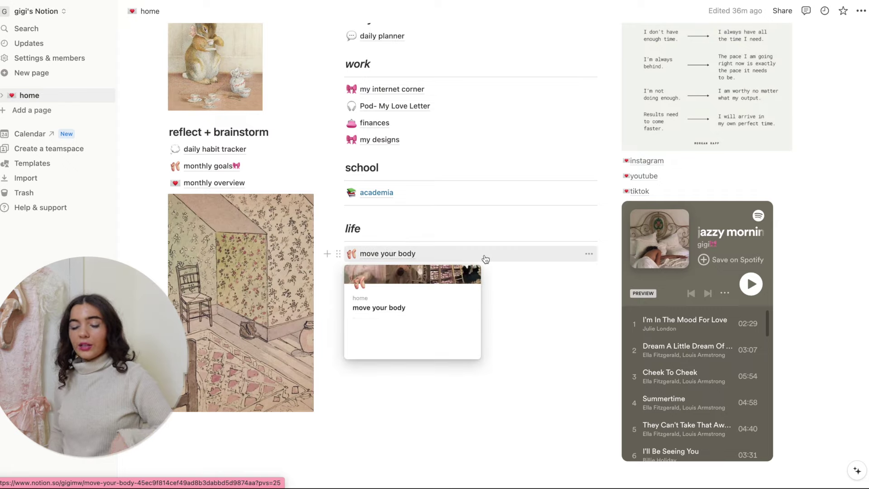
Step: Open the move your body page from the home page's life section and look over its goals and movement lists
{"action": "scroll", "coordinate": [367, 355], "scroll_direction": "up", "scroll_amount": 2}
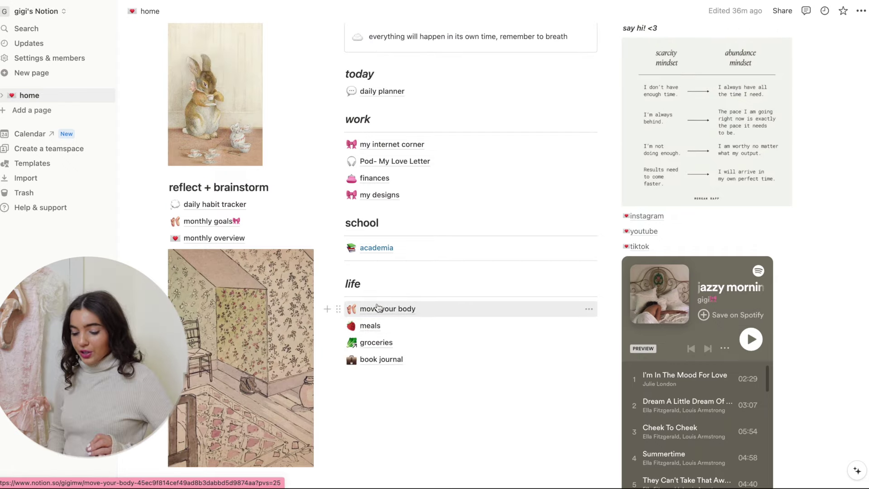
{"action": "left_click", "coordinate": [368, 309]}
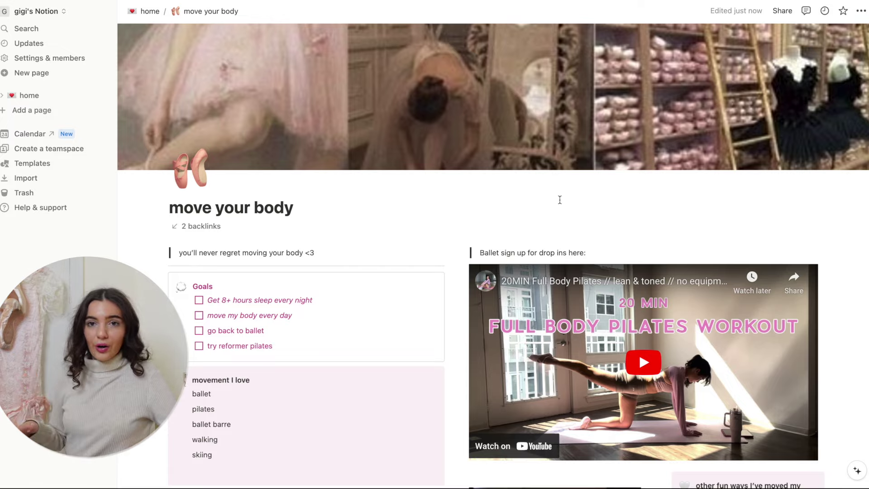
{"action": "scroll", "coordinate": [459, 289], "scroll_direction": "down", "scroll_amount": 2}
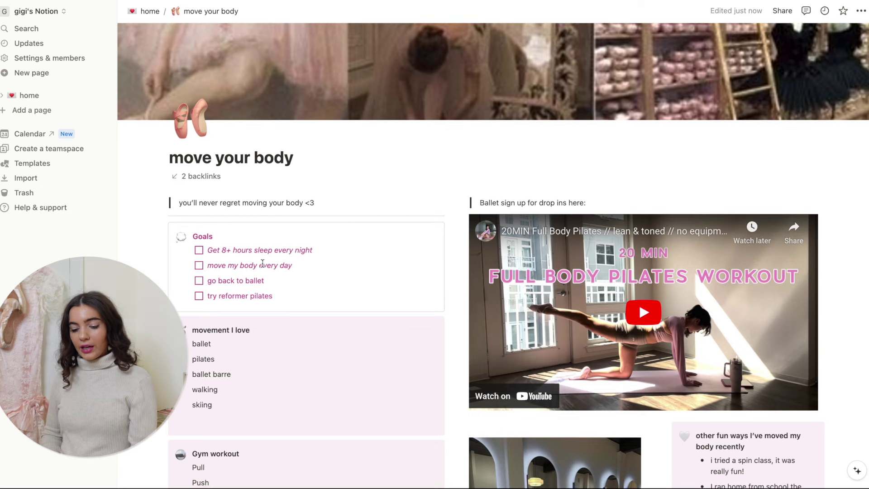
{"action": "scroll", "coordinate": [262, 264], "scroll_direction": "down", "scroll_amount": 1}
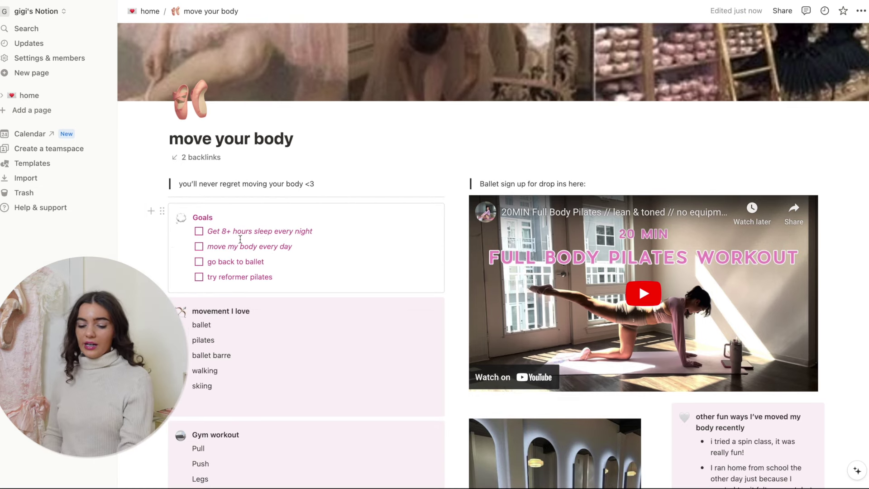
{"action": "scroll", "coordinate": [234, 315], "scroll_direction": "down", "scroll_amount": 3}
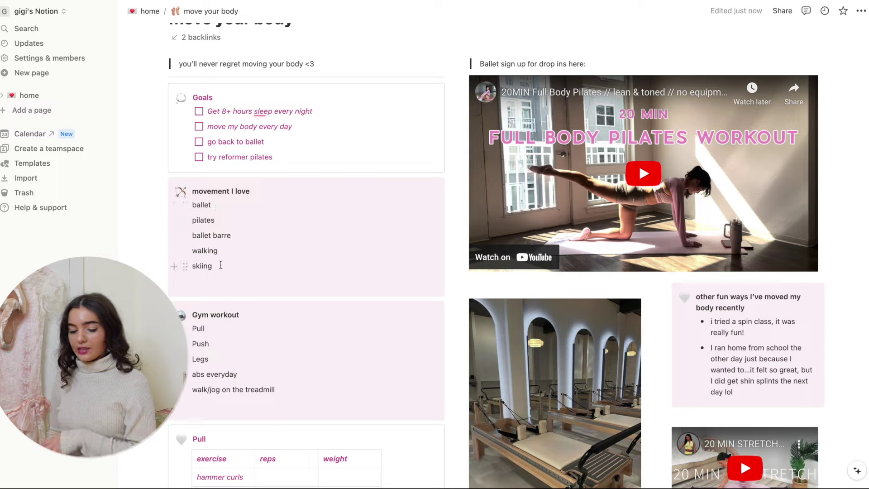
Step: Try adding a test line "kjl" below skiing in the "movement I love" callout, and remove it again
{"action": "key", "text": "Return"}
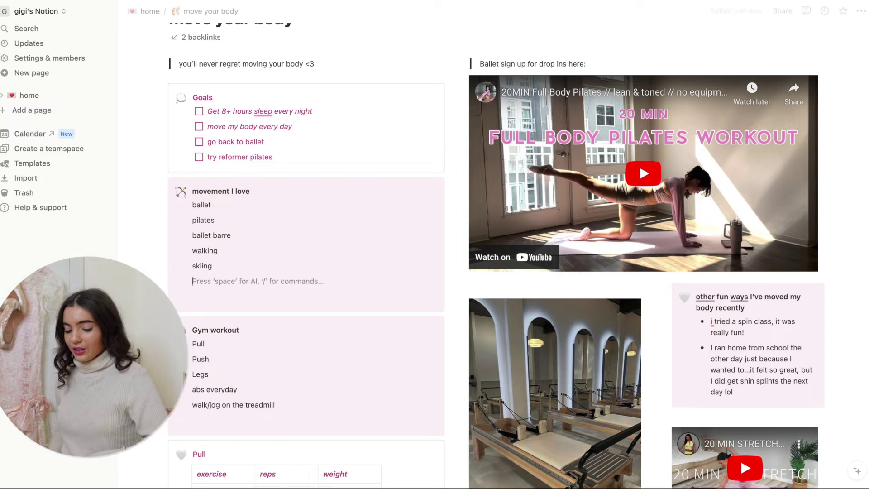
{"action": "type", "text": "kjl"}
{"action": "key", "text": "BackSpace"}
{"action": "key", "text": "BackSpace"}
{"action": "key", "text": "BackSpace"}
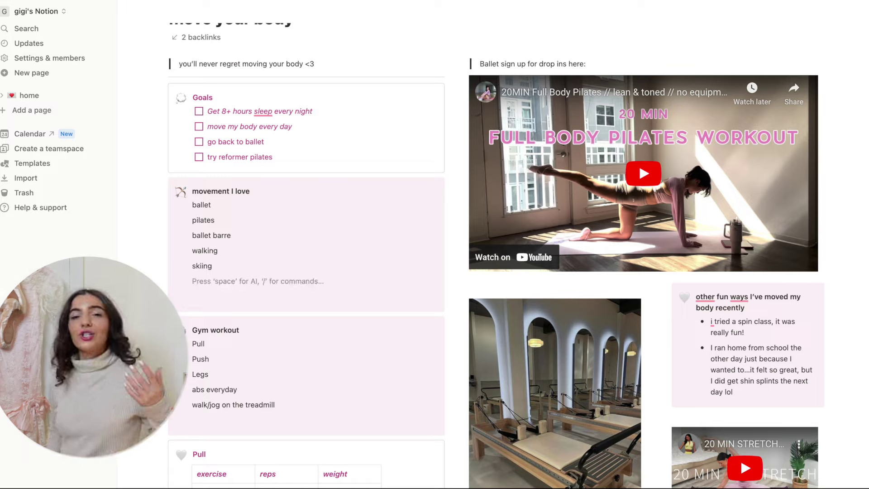
{"action": "key", "text": "BackSpace"}
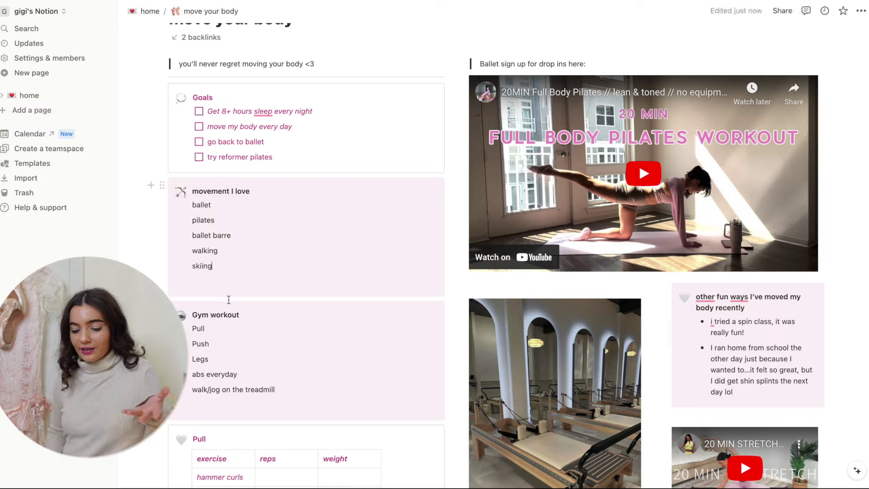
Step: Enter 3 reps each for squats, hip thrusts and Bulgarian squats in the Legs workout table
{"action": "scroll", "coordinate": [220, 317], "scroll_direction": "down", "scroll_amount": 3}
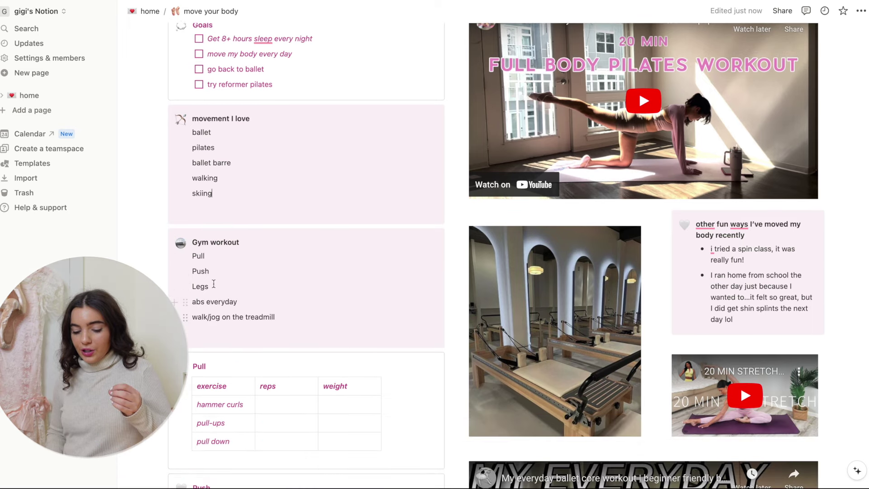
{"action": "scroll", "coordinate": [212, 290], "scroll_direction": "down", "scroll_amount": 5}
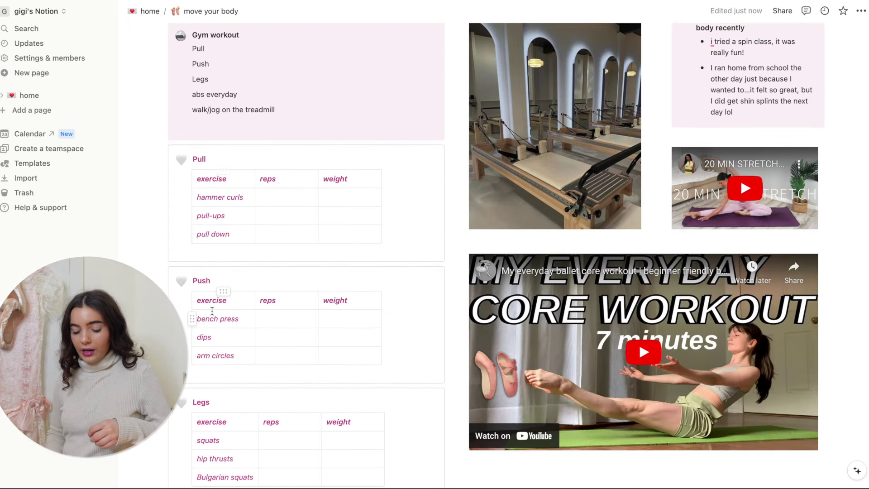
{"action": "scroll", "coordinate": [212, 312], "scroll_direction": "down", "scroll_amount": 2}
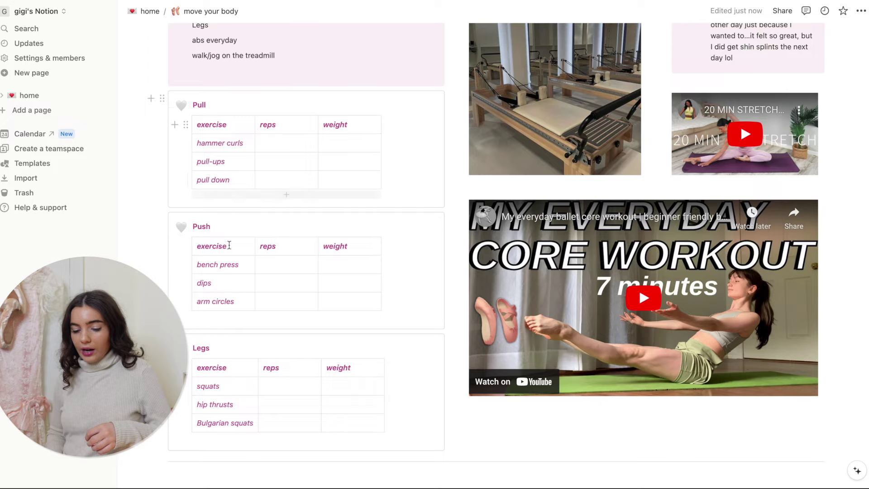
{"action": "scroll", "coordinate": [221, 346], "scroll_direction": "down", "scroll_amount": 1}
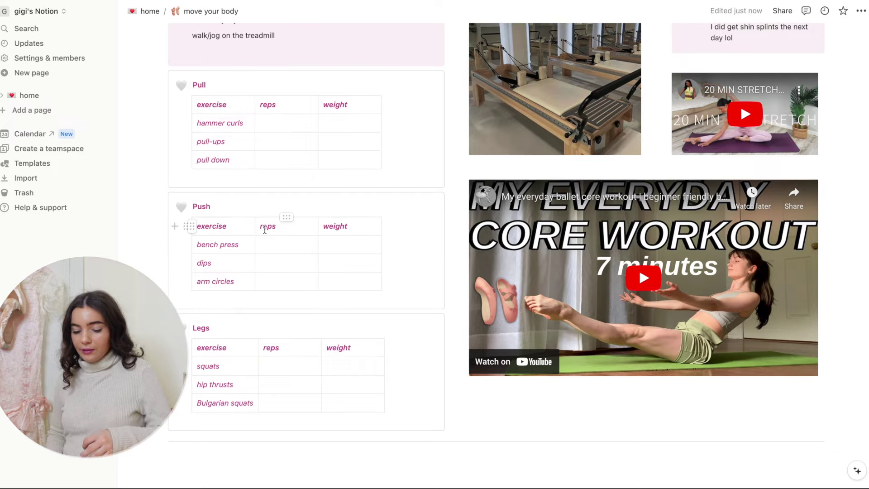
{"action": "left_click", "coordinate": [286, 122]}
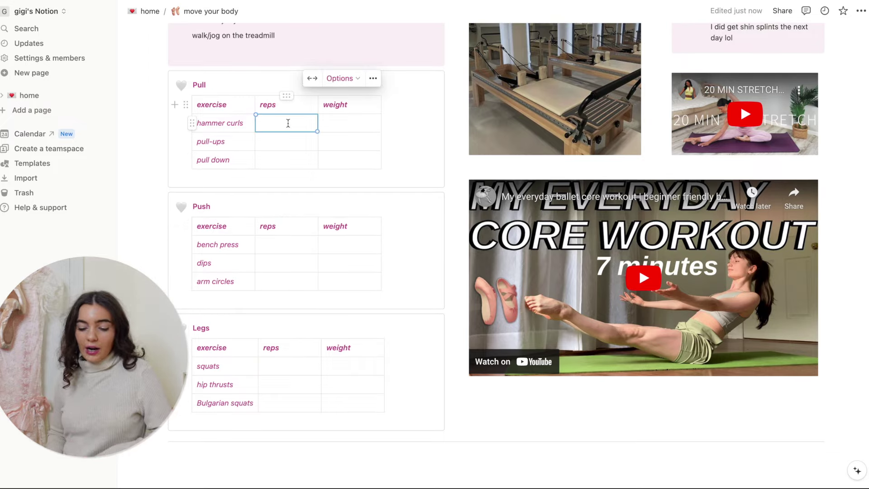
{"action": "left_click", "coordinate": [285, 364]}
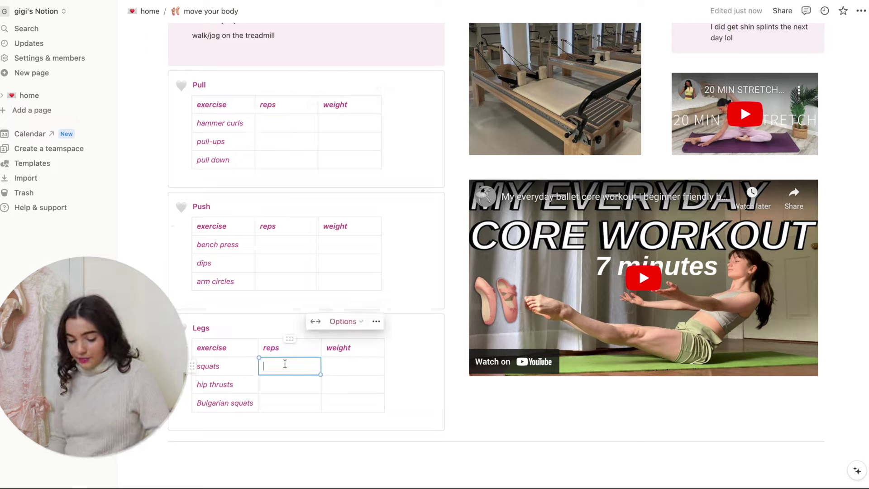
{"action": "type", "text": "3"}
{"action": "key", "text": "Down"}
{"action": "type", "text": "3"}
{"action": "key", "text": "Down"}
{"action": "type", "text": "3"}
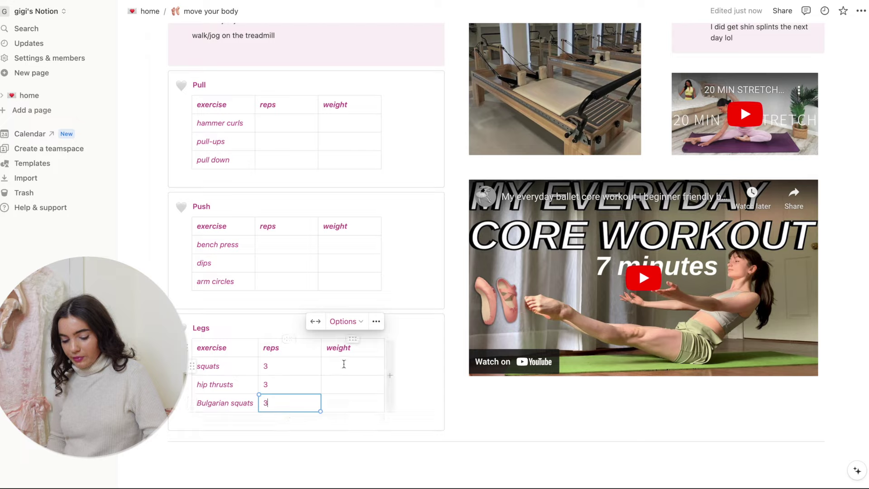
Step: Fill in the Legs table weights: 50 for squats, 110 for hip thrusts and 50 for Bulgarian squats
{"action": "left_click", "coordinate": [344, 364]}
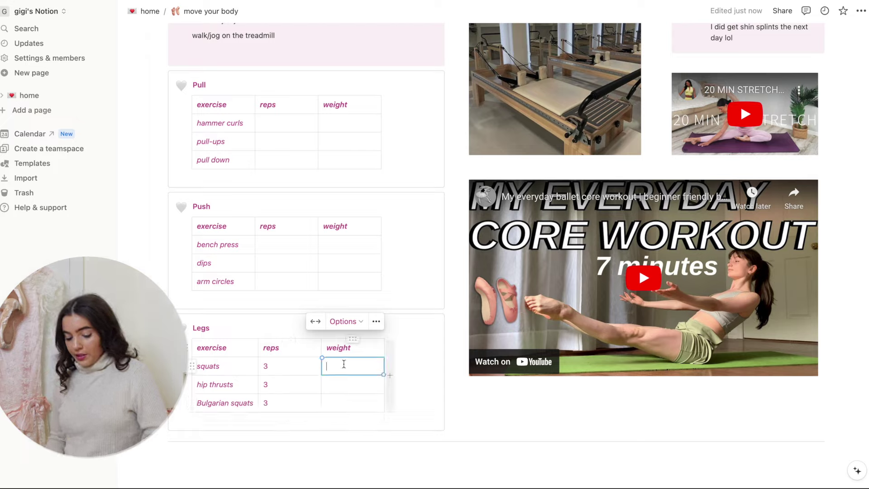
{"action": "type", "text": "50"}
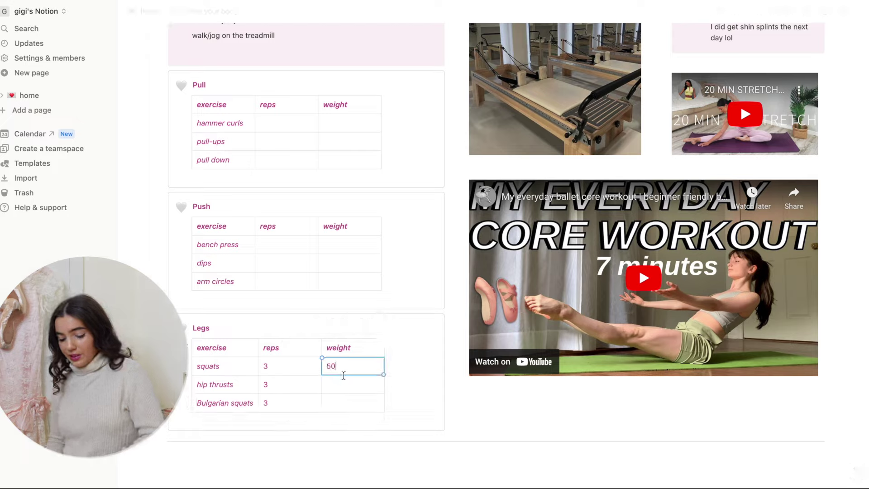
{"action": "left_click", "coordinate": [340, 385]}
{"action": "scroll", "coordinate": [340, 385], "scroll_direction": "down", "scroll_amount": 1}
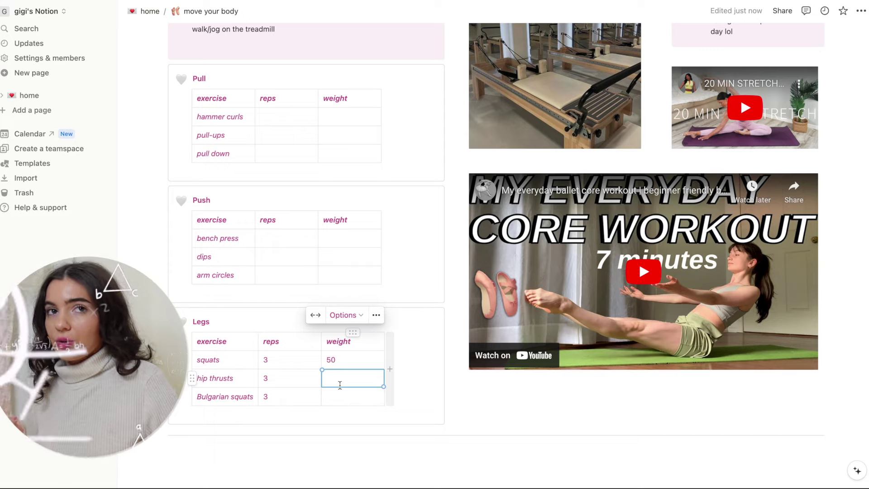
{"action": "type", "text": "110"}
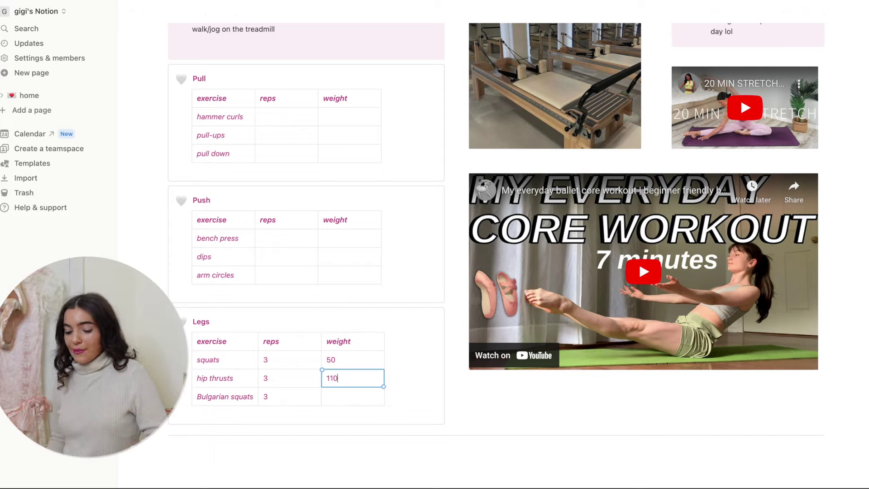
{"action": "left_click", "coordinate": [343, 397]}
{"action": "type", "text": "50"}
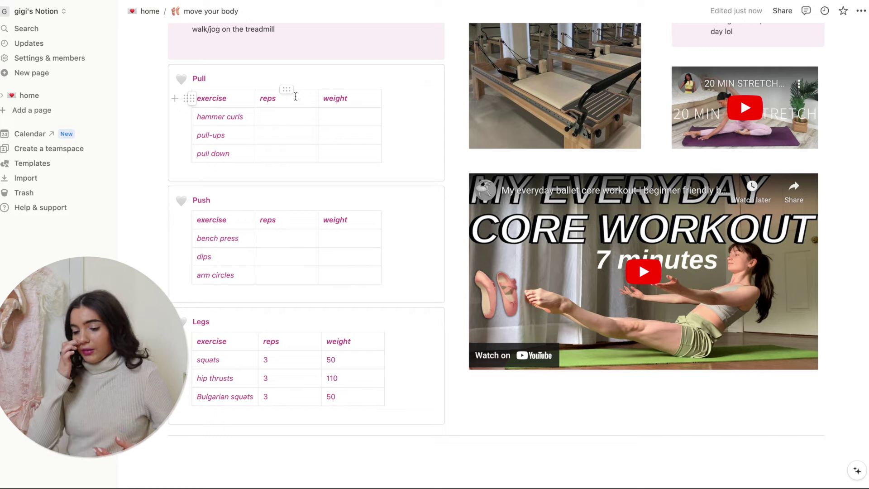
Step: Review the move your body page's workout tables, embedded workout videos, Pilates photo and fun movement notes
{"action": "scroll", "coordinate": [329, 208], "scroll_direction": "up", "scroll_amount": 6}
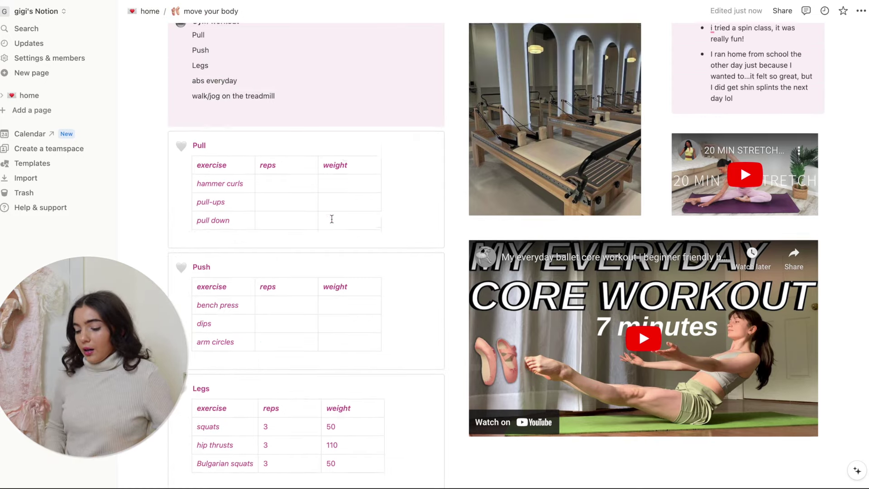
{"action": "scroll", "coordinate": [332, 219], "scroll_direction": "up", "scroll_amount": 6}
{"action": "scroll", "coordinate": [332, 219], "scroll_direction": "down", "scroll_amount": 15}
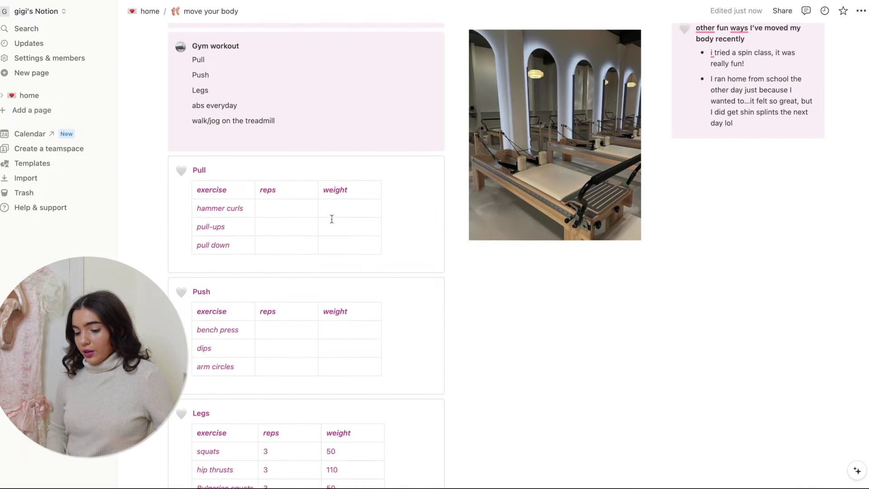
{"action": "scroll", "coordinate": [332, 219], "scroll_direction": "up", "scroll_amount": 3}
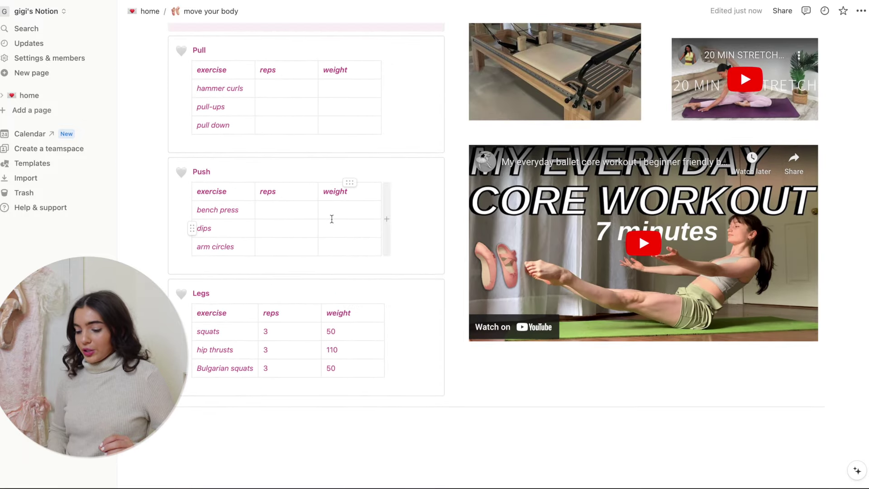
{"action": "scroll", "coordinate": [332, 219], "scroll_direction": "up", "scroll_amount": 7}
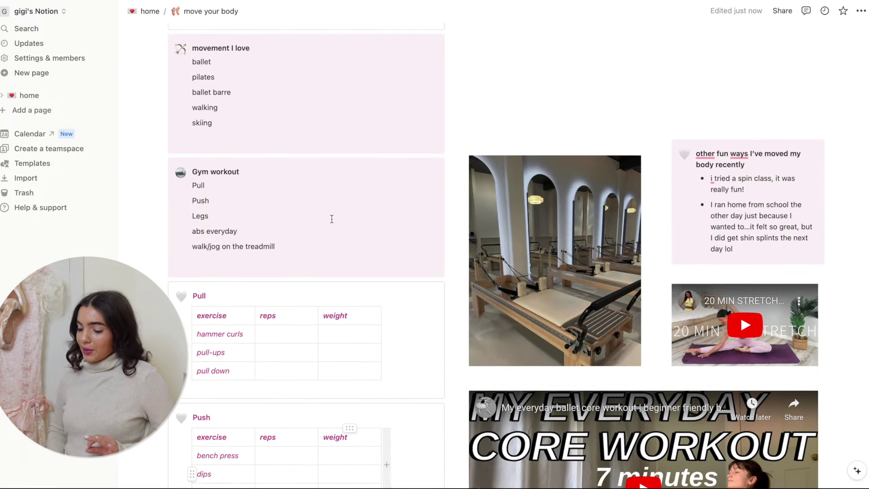
{"action": "scroll", "coordinate": [332, 219], "scroll_direction": "up", "scroll_amount": 7}
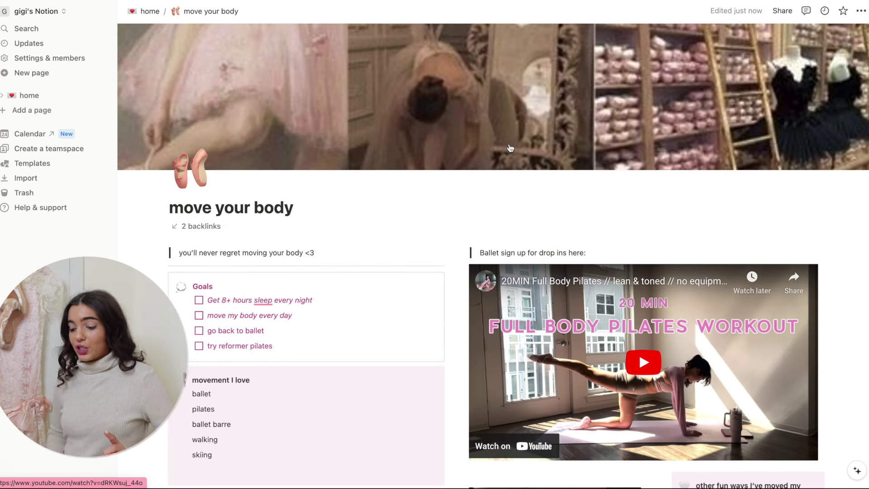
{"action": "scroll", "coordinate": [511, 148], "scroll_direction": "down", "scroll_amount": 8}
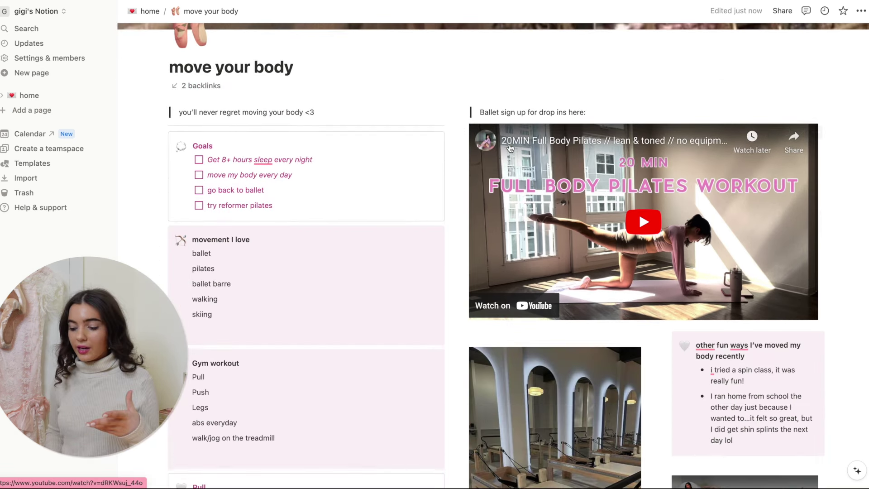
{"action": "scroll", "coordinate": [510, 148], "scroll_direction": "up", "scroll_amount": 1}
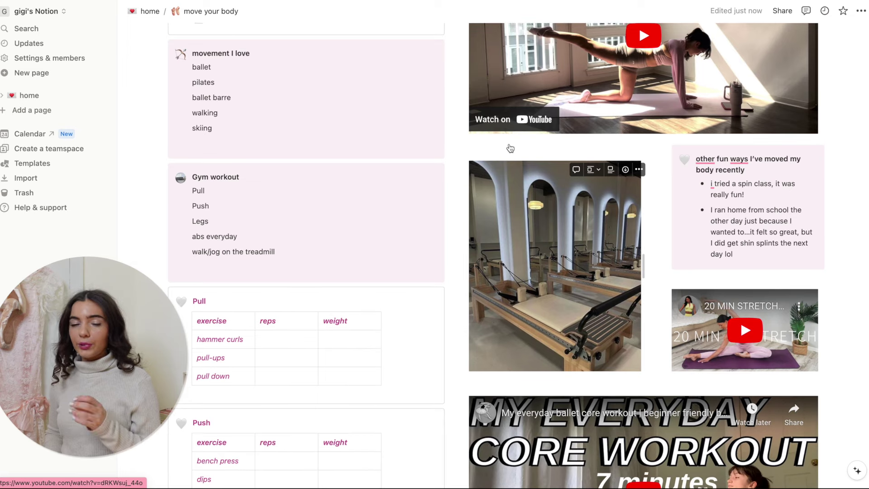
{"action": "scroll", "coordinate": [510, 148], "scroll_direction": "up", "scroll_amount": 3}
{"action": "scroll", "coordinate": [623, 157], "scroll_direction": "down", "scroll_amount": 4}
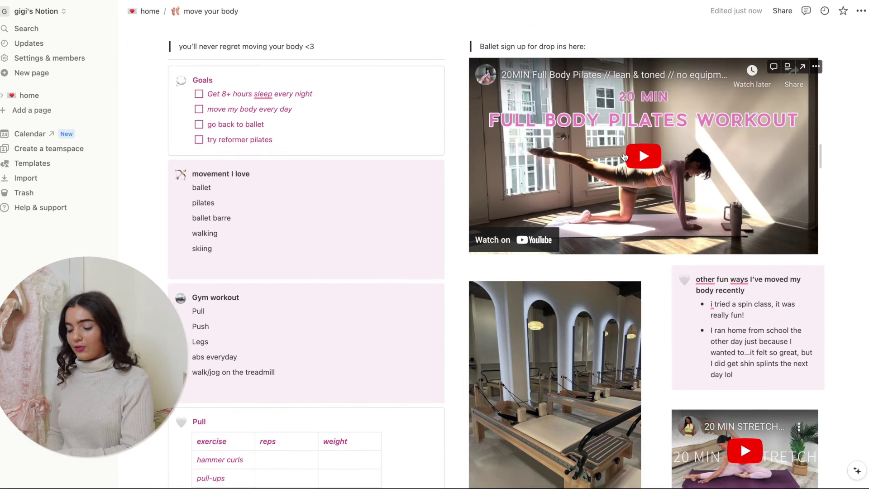
{"action": "scroll", "coordinate": [624, 157], "scroll_direction": "down", "scroll_amount": 7}
{"action": "left_click", "coordinate": [559, 259]}
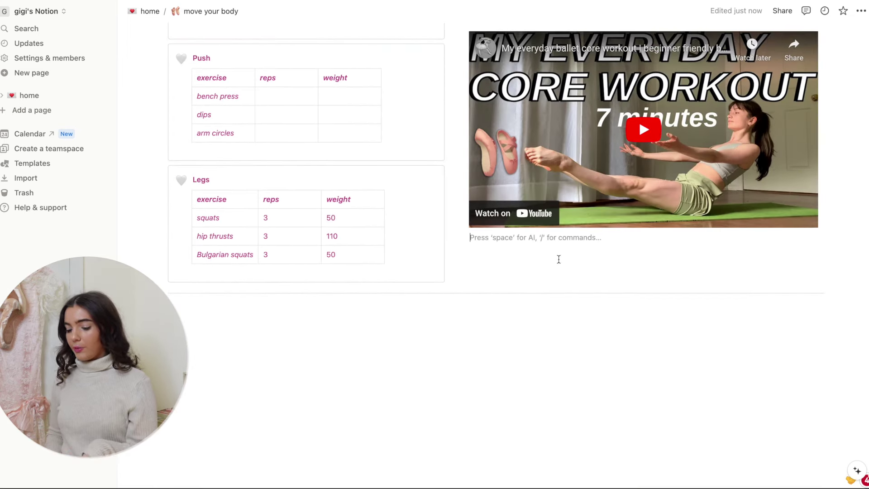
{"action": "left_click", "coordinate": [499, 257]}
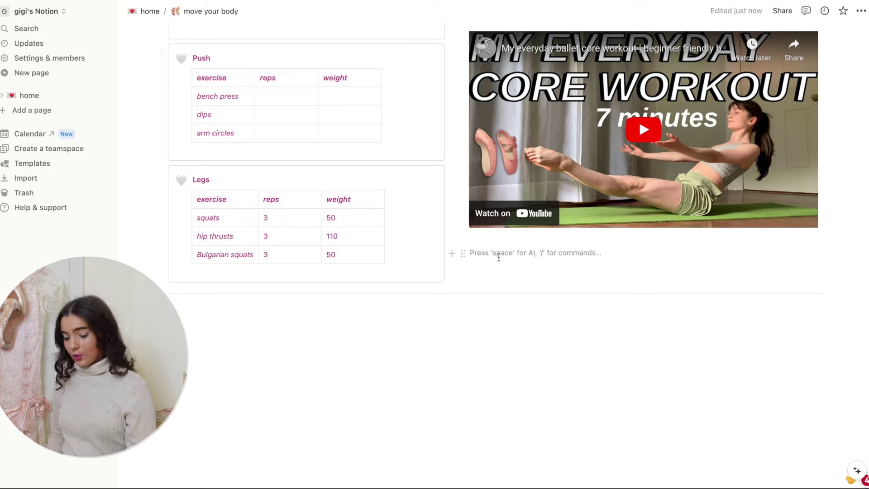
{"action": "type", "text": "https://youtu.be/iNmwCSMpP1A?si=TUtnRKy0eMQk4zAz"}
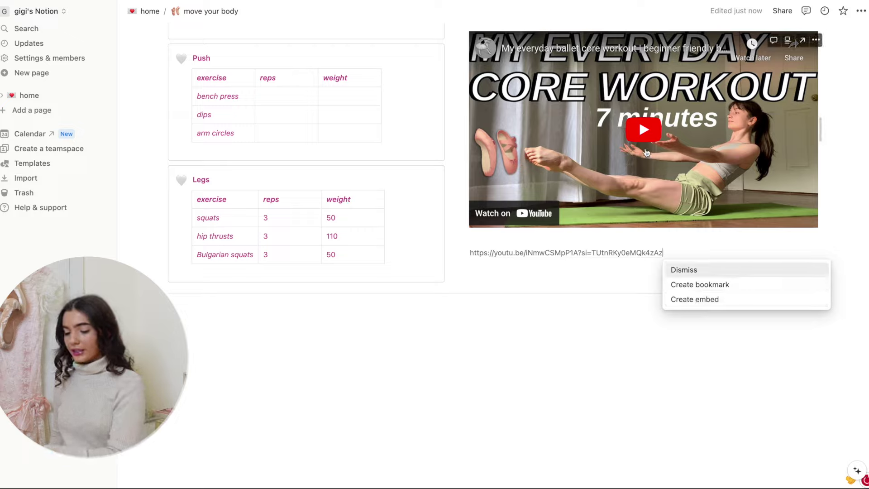
{"action": "left_click", "coordinate": [690, 305]}
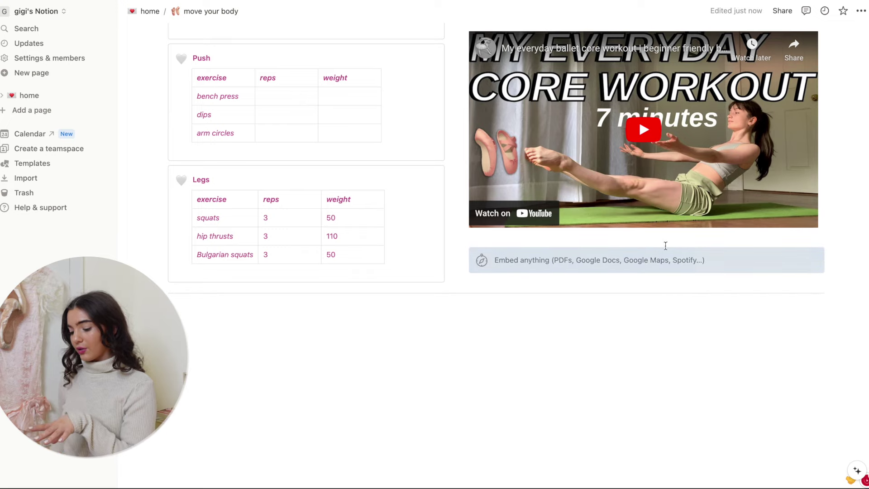
{"action": "left_click", "coordinate": [403, 306]}
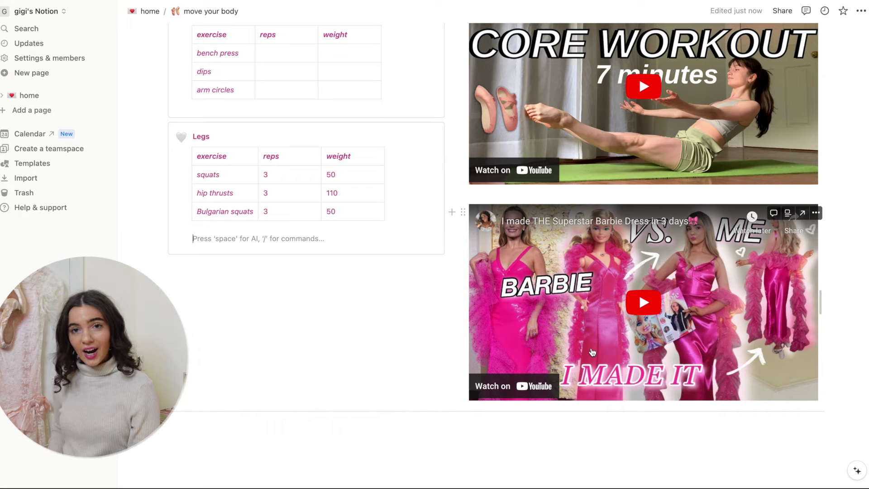
Step: Play the embedded Superstar Barbie Dress video briefly and delete its block from the page
{"action": "scroll", "coordinate": [634, 308], "scroll_direction": "down", "scroll_amount": 1}
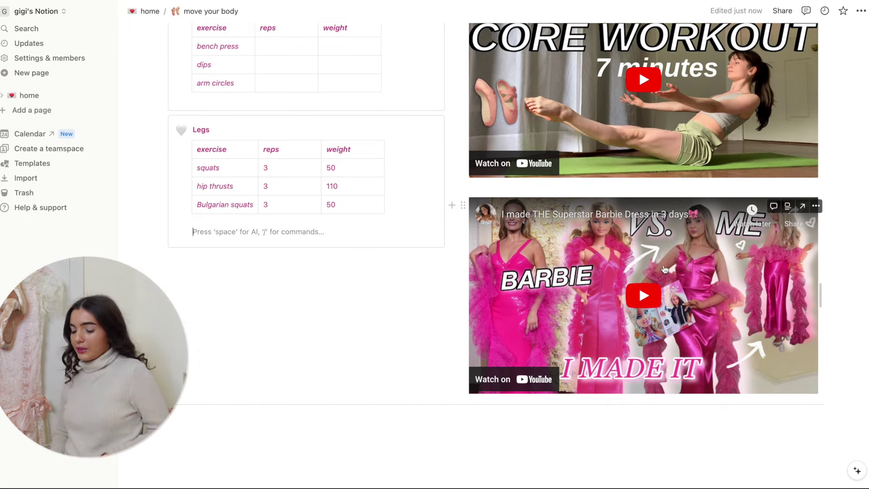
{"action": "left_click", "coordinate": [655, 302]}
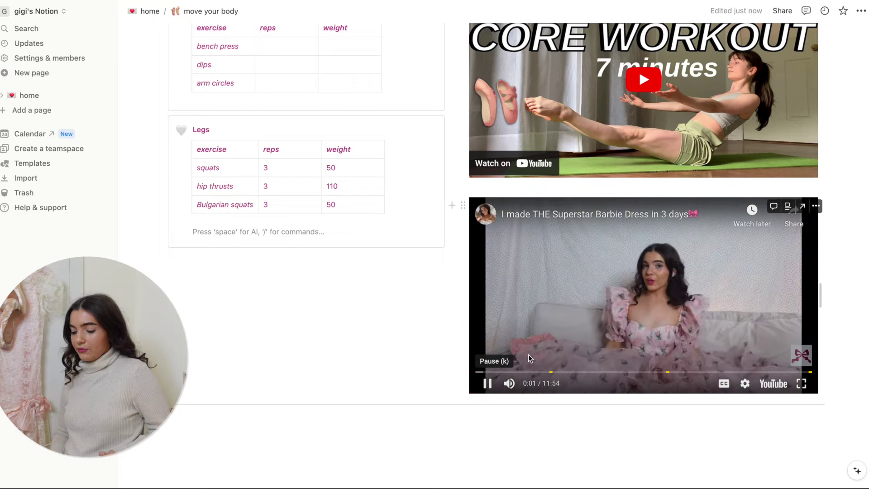
{"action": "left_click", "coordinate": [462, 205]}
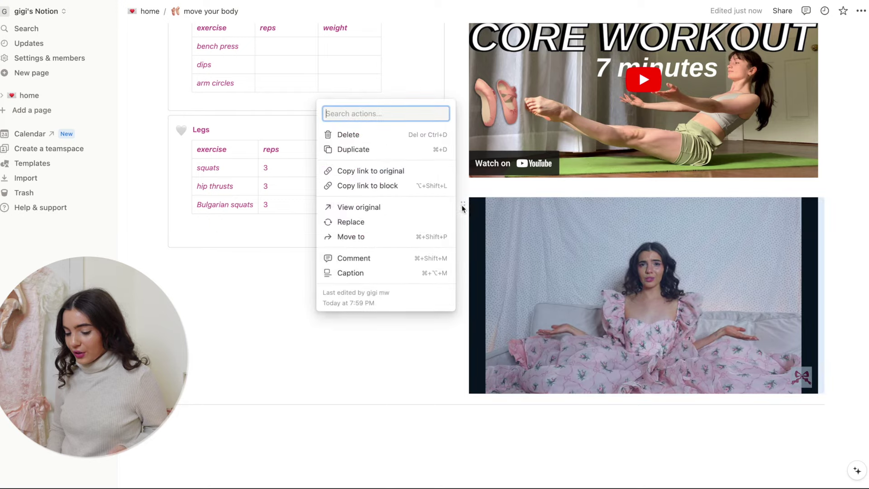
{"action": "left_click", "coordinate": [372, 134]}
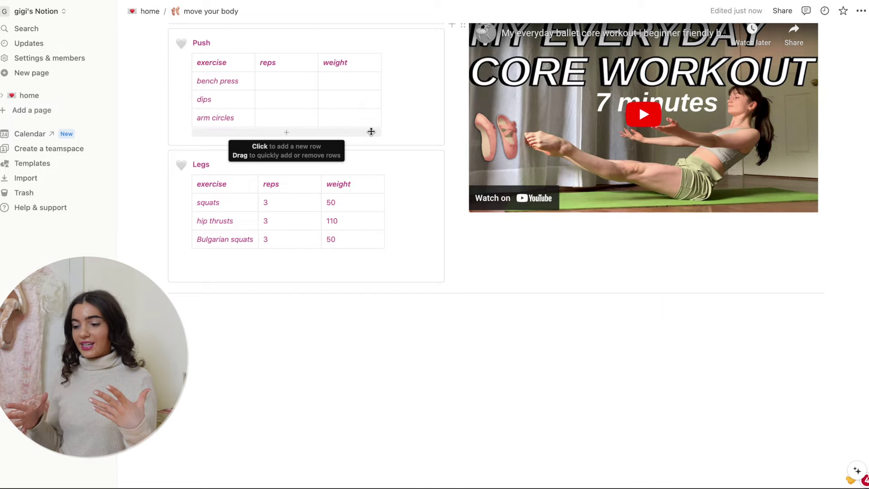
Step: Look over the move your body page again, from the goals and Pilates video down to the ballet core workout video
{"action": "scroll", "coordinate": [461, 132], "scroll_direction": "up", "scroll_amount": 3}
{"action": "scroll", "coordinate": [461, 132], "scroll_direction": "up", "scroll_amount": 10}
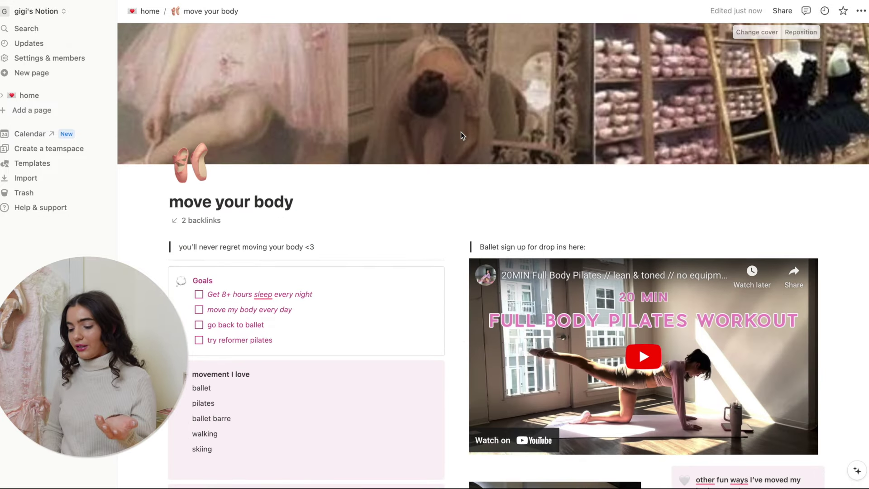
{"action": "scroll", "coordinate": [461, 133], "scroll_direction": "down", "scroll_amount": 3}
{"action": "scroll", "coordinate": [619, 225], "scroll_direction": "up", "scroll_amount": 1}
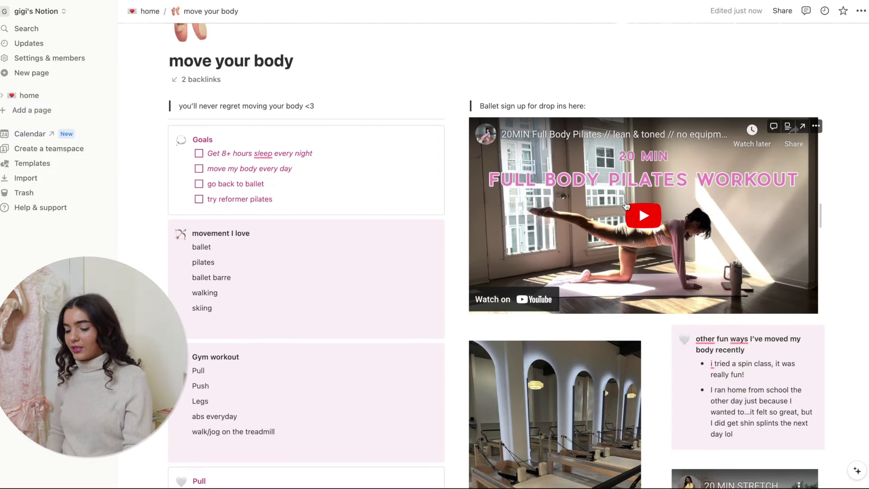
{"action": "scroll", "coordinate": [654, 205], "scroll_direction": "down", "scroll_amount": 1}
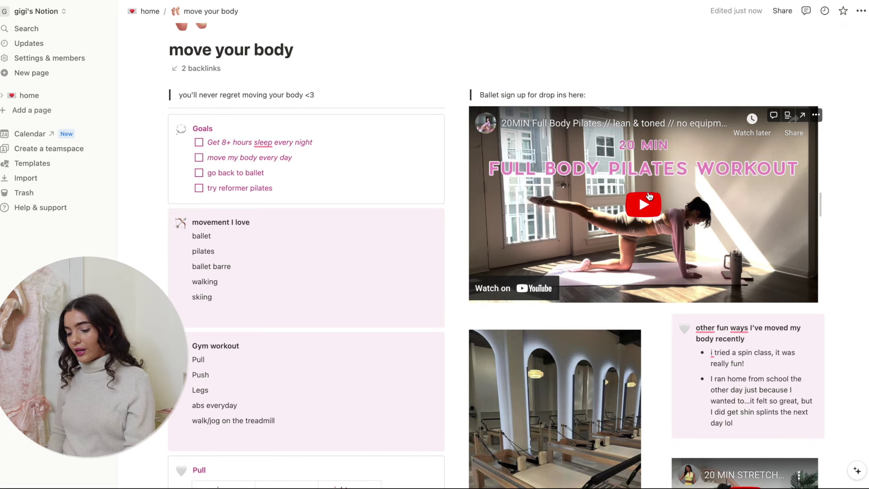
{"action": "scroll", "coordinate": [650, 196], "scroll_direction": "down", "scroll_amount": 5}
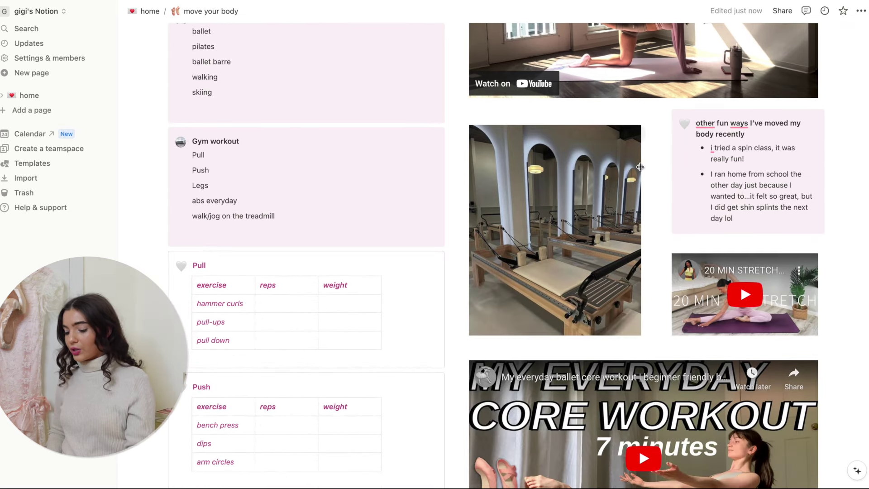
{"action": "scroll", "coordinate": [766, 232], "scroll_direction": "down", "scroll_amount": 1}
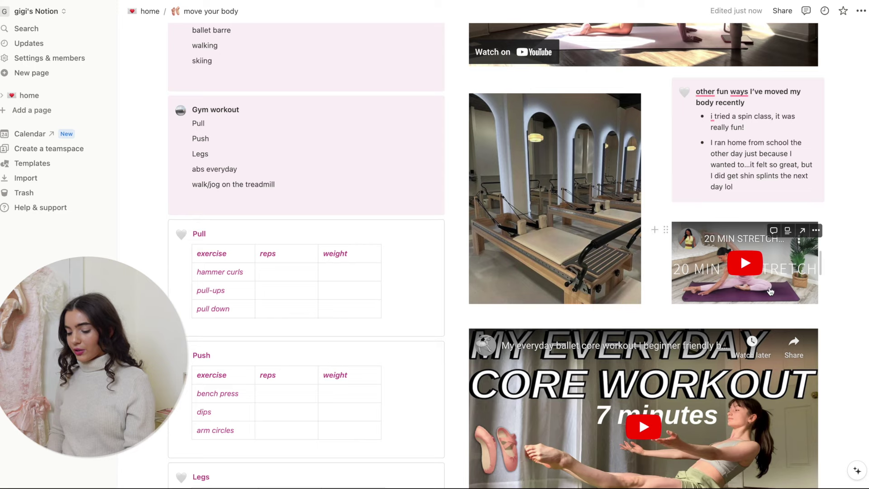
{"action": "scroll", "coordinate": [771, 291], "scroll_direction": "down", "scroll_amount": 3}
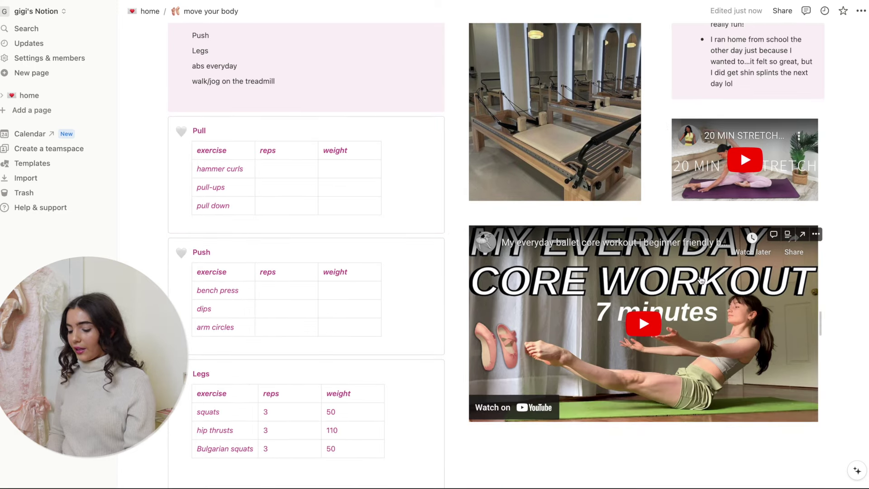
{"action": "scroll", "coordinate": [701, 279], "scroll_direction": "up", "scroll_amount": 10}
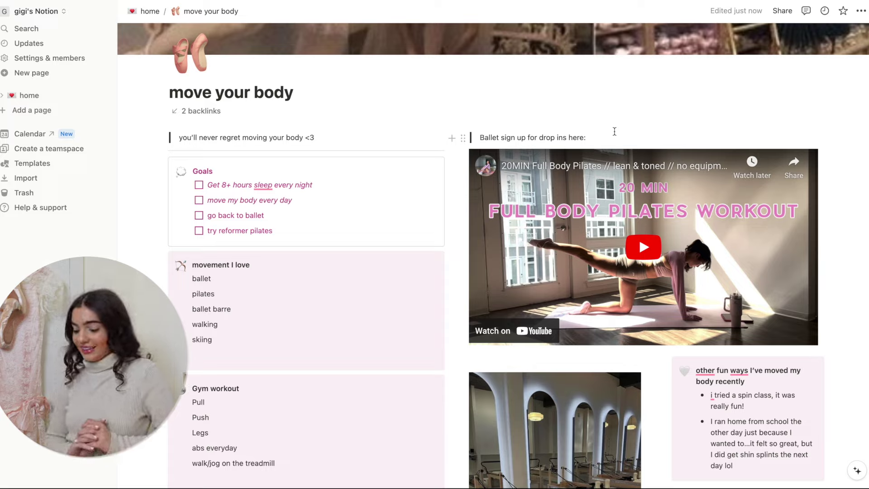
Step: Add an empty bullet below the shin splints note in the "other fun ways I've moved my body recently" callout
{"action": "scroll", "coordinate": [667, 132], "scroll_direction": "down", "scroll_amount": 3}
{"action": "left_click", "coordinate": [736, 352]}
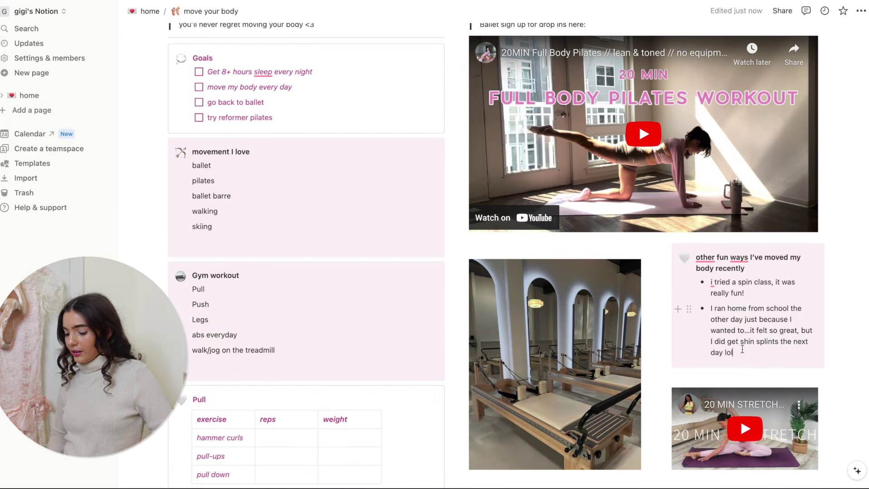
{"action": "key", "text": "Return"}
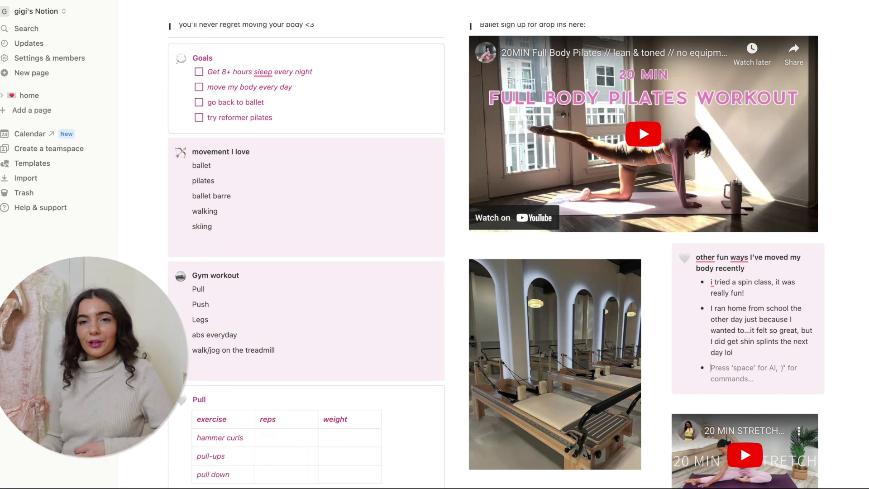
Step: Go back to the home page and open the meals page
{"action": "scroll", "coordinate": [226, 222], "scroll_direction": "up", "scroll_amount": 5}
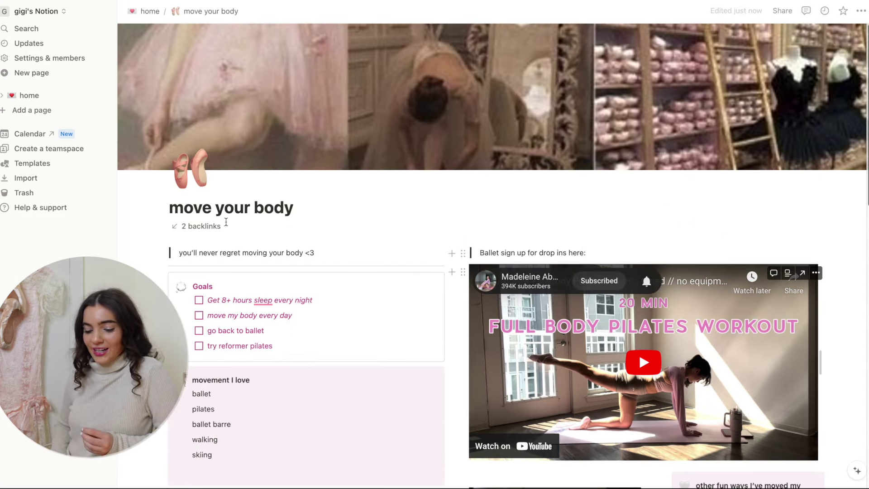
{"action": "left_click", "coordinate": [147, 14]}
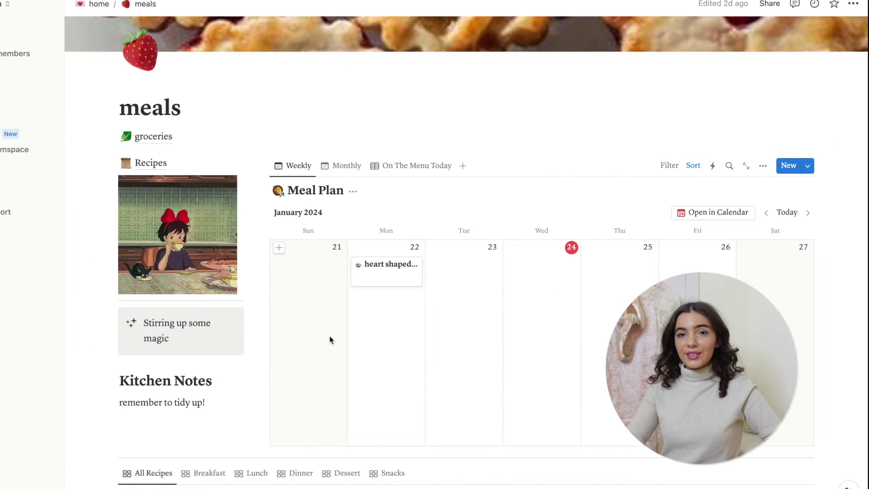
Step: Add a meal named "pizza" on January 23, 2024 in the weekly Meal Plan calendar
{"action": "scroll", "coordinate": [444, 158], "scroll_direction": "down", "scroll_amount": 1}
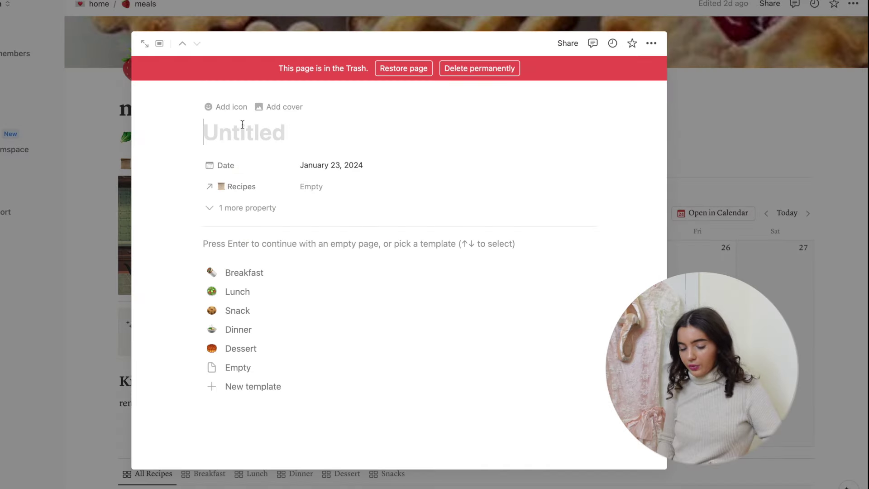
{"action": "type", "text": "pizza"}
{"action": "key", "text": "Return"}
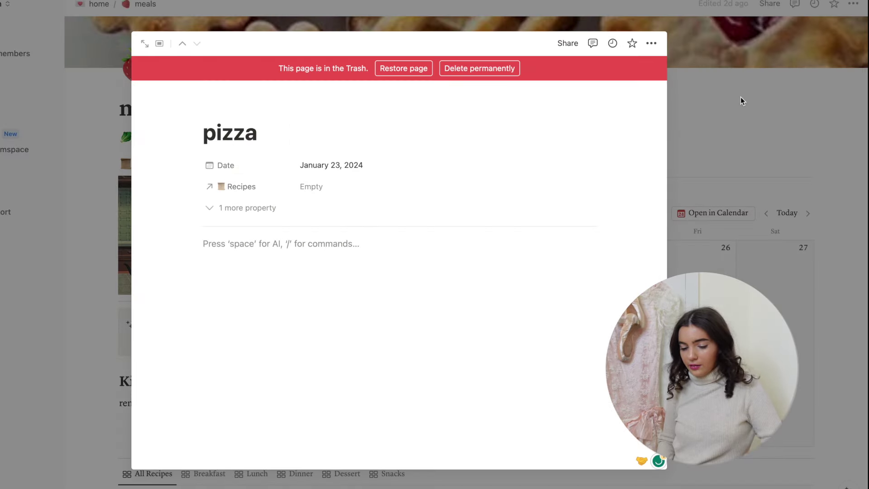
{"action": "key", "text": "Escape"}
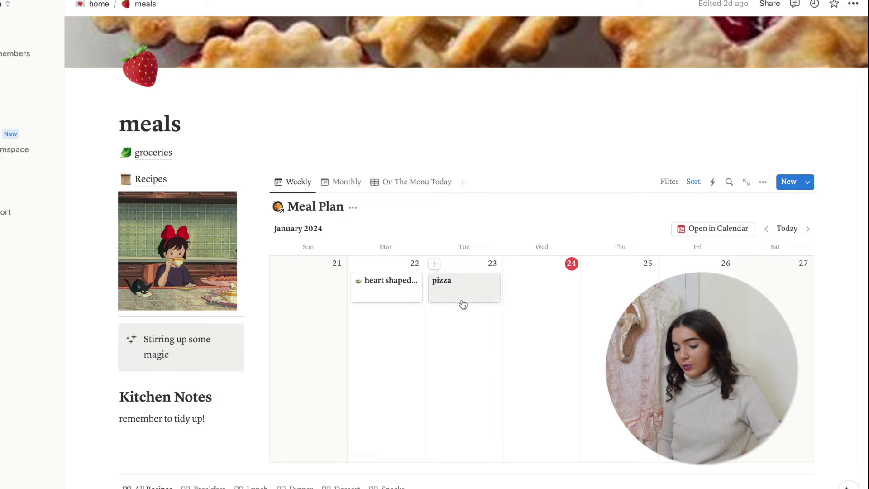
Step: Add a blank recipe card to the All Recipes gallery and close its page
{"action": "scroll", "coordinate": [463, 305], "scroll_direction": "down", "scroll_amount": 7}
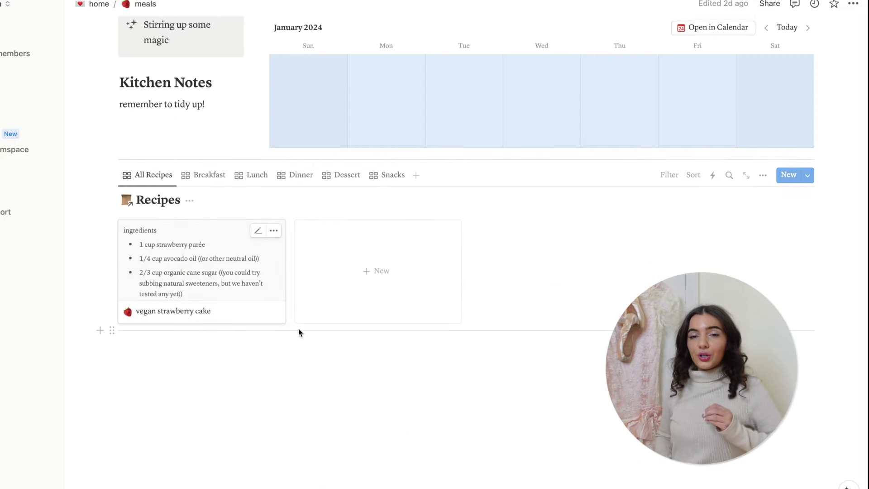
{"action": "left_click", "coordinate": [374, 275]}
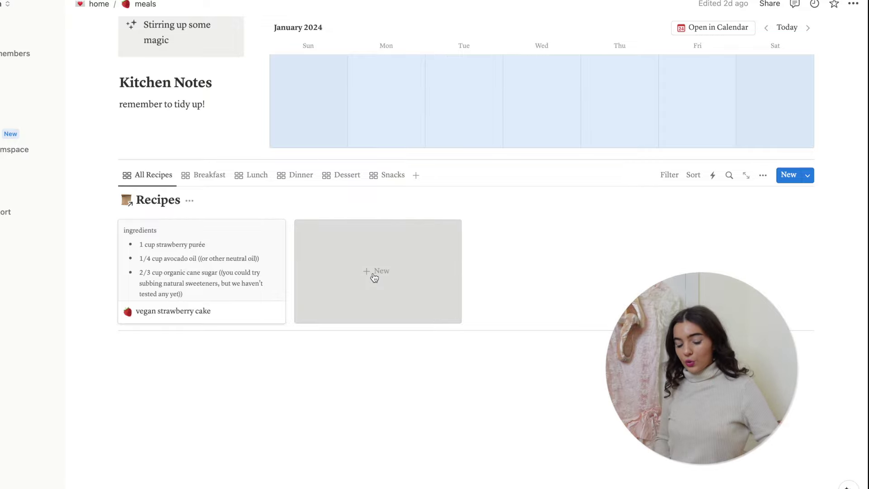
{"action": "key", "text": "Escape"}
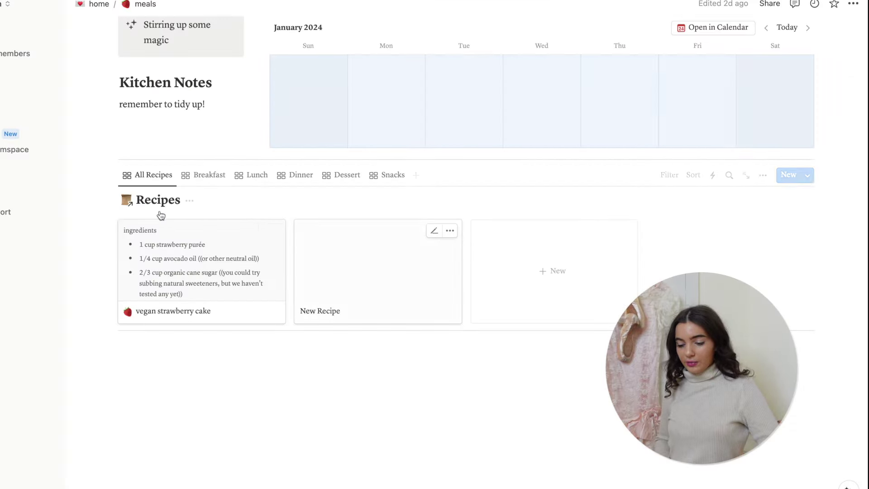
Step: Examine the vegan strawberry cake recipe's properties, photo and ingredients list, and close the recipe
{"action": "left_click", "coordinate": [202, 269]}
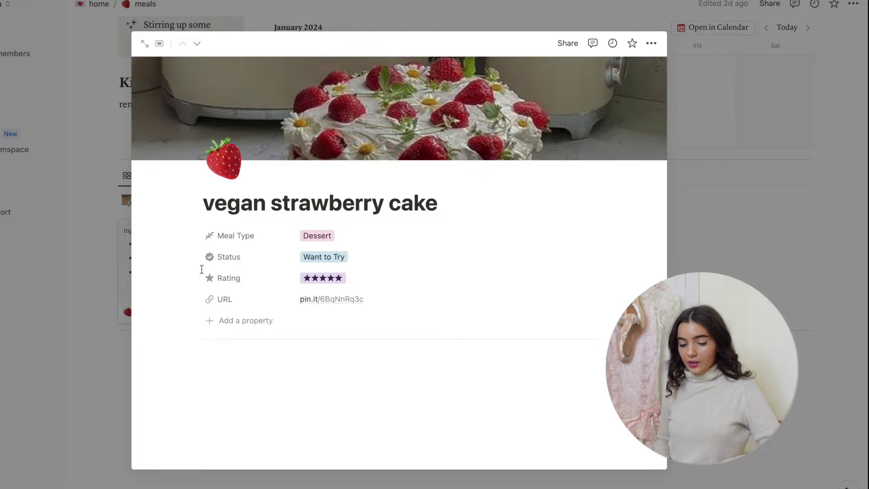
{"action": "scroll", "coordinate": [334, 156], "scroll_direction": "down", "scroll_amount": 3}
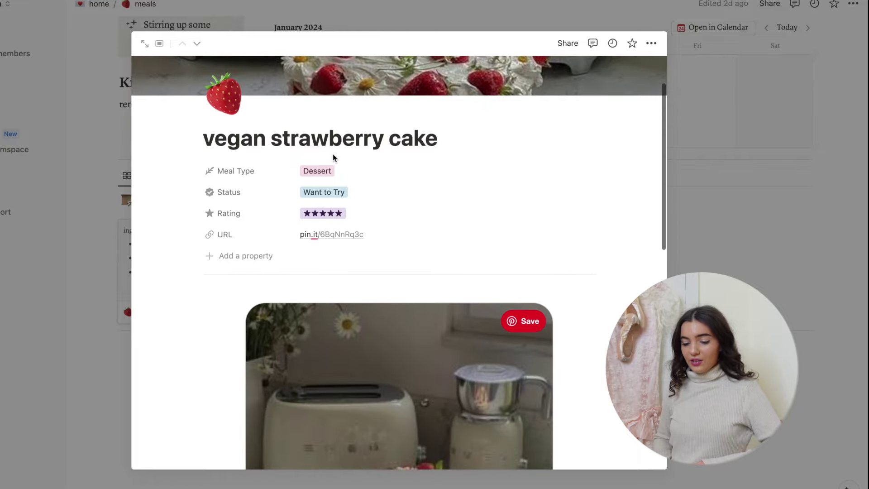
{"action": "scroll", "coordinate": [333, 159], "scroll_direction": "up", "scroll_amount": 3}
{"action": "scroll", "coordinate": [363, 196], "scroll_direction": "down", "scroll_amount": 3}
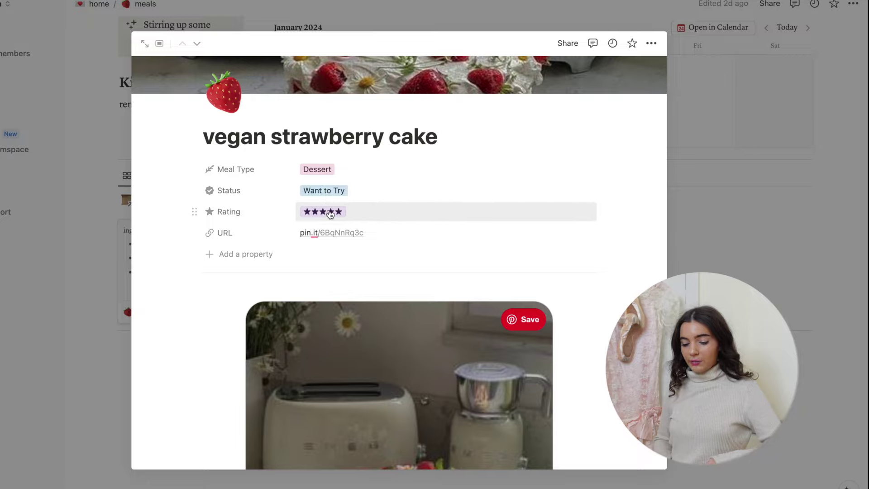
{"action": "scroll", "coordinate": [333, 209], "scroll_direction": "down", "scroll_amount": 10}
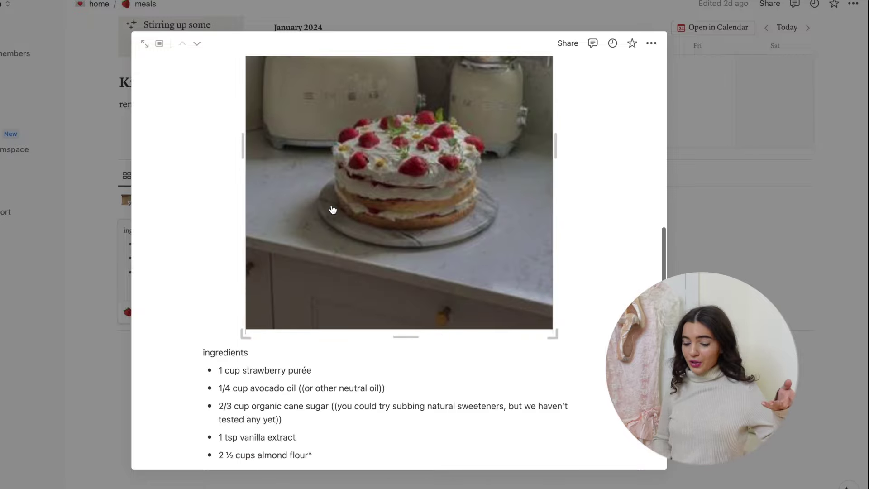
{"action": "scroll", "coordinate": [332, 206], "scroll_direction": "up", "scroll_amount": 12}
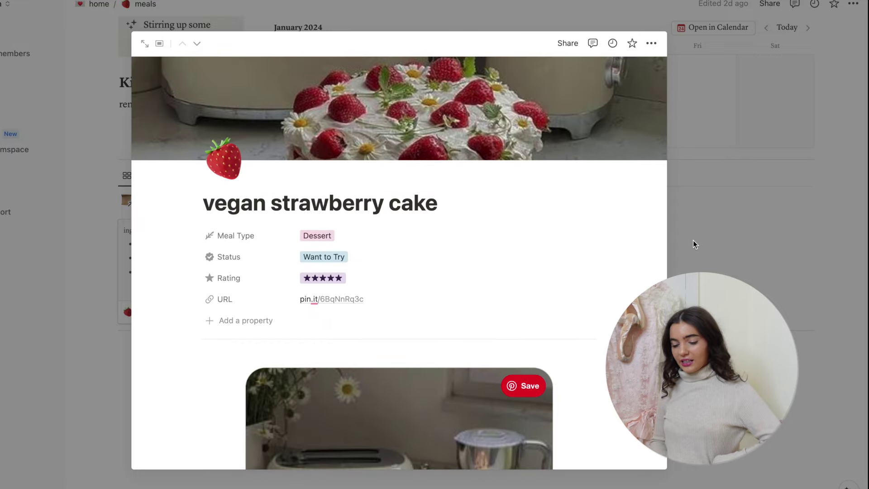
{"action": "left_click", "coordinate": [695, 240]}
Step: Open the groceries page from the meals page and replace the "breakfast" list heading with "vegan mac and cheese"
{"action": "scroll", "coordinate": [453, 166], "scroll_direction": "up", "scroll_amount": 8}
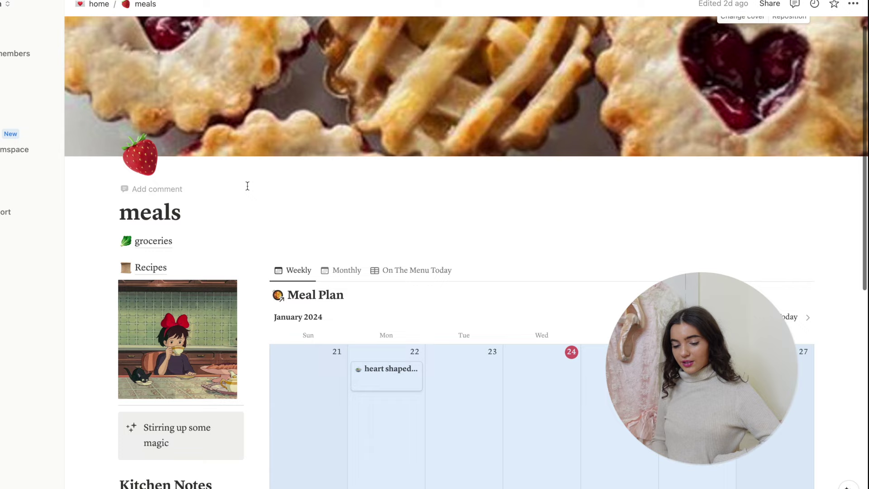
{"action": "left_click", "coordinate": [156, 240]}
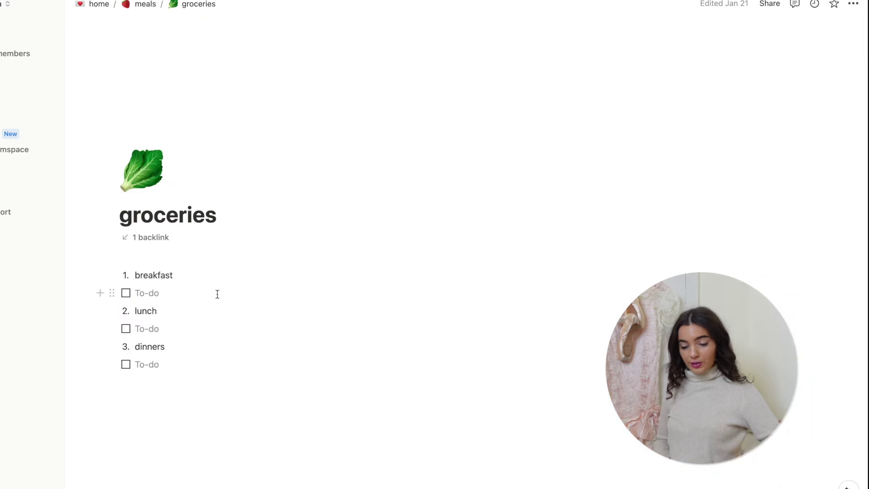
{"action": "scroll", "coordinate": [215, 191], "scroll_direction": "down", "scroll_amount": 1}
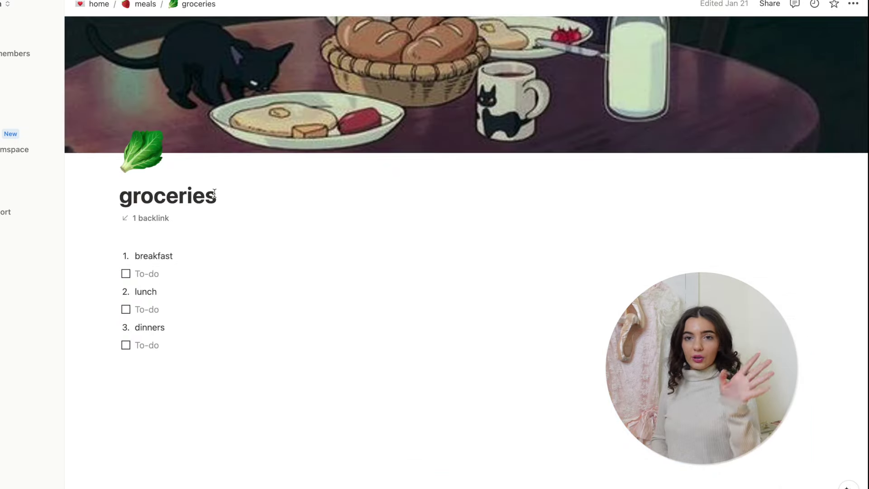
{"action": "left_click", "coordinate": [159, 274]}
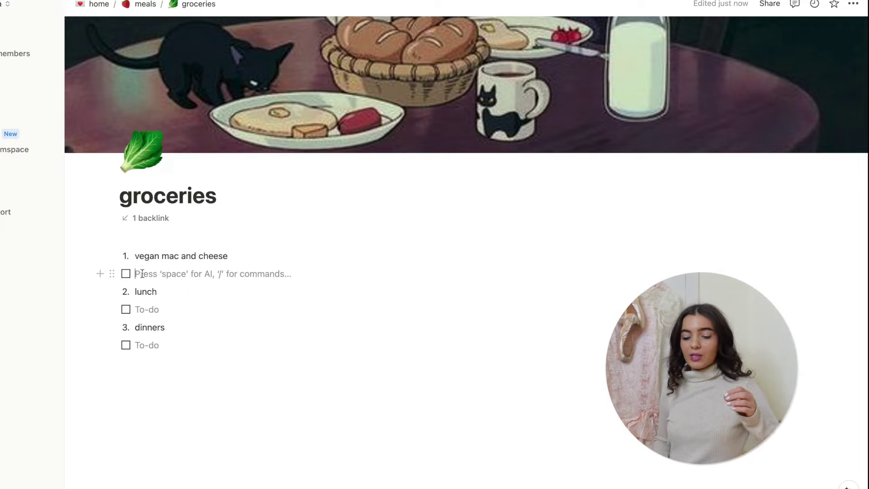
{"action": "left_click_drag", "start_coordinate": [136, 256], "coordinate": [223, 256]}
{"action": "double_click", "coordinate": [146, 291]}
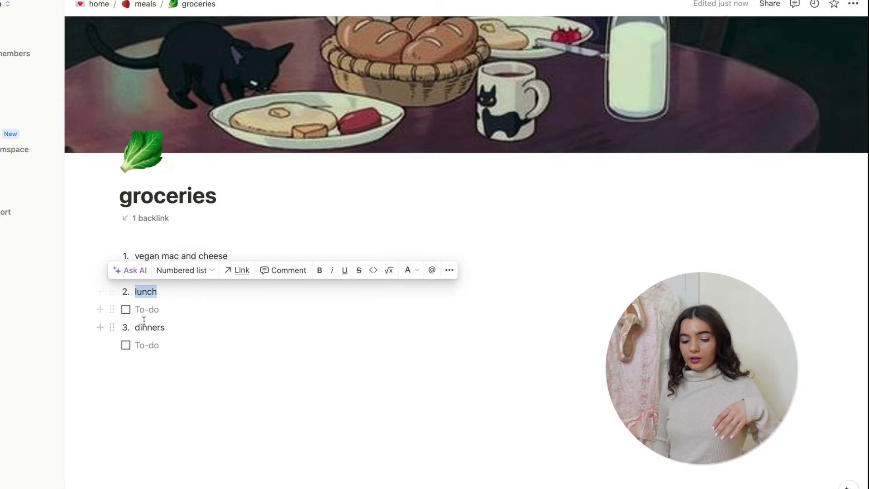
{"action": "left_click", "coordinate": [199, 240]}
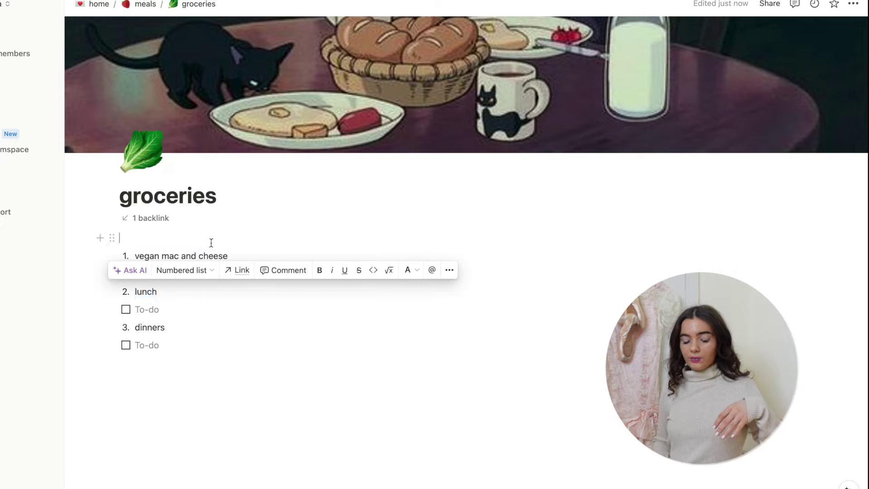
{"action": "left_click", "coordinate": [232, 254]}
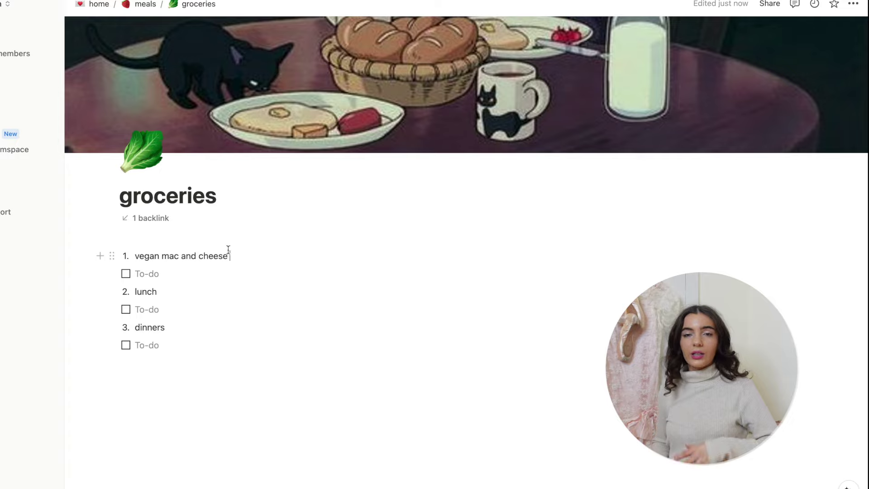
Step: Add the to-do items "vegan cheese", "pasta" and the filler "jkjkjksdjvkldv" under the vegan mac and cheese heading
{"action": "left_click", "coordinate": [178, 272]}
{"action": "type", "text": "jkjk"}
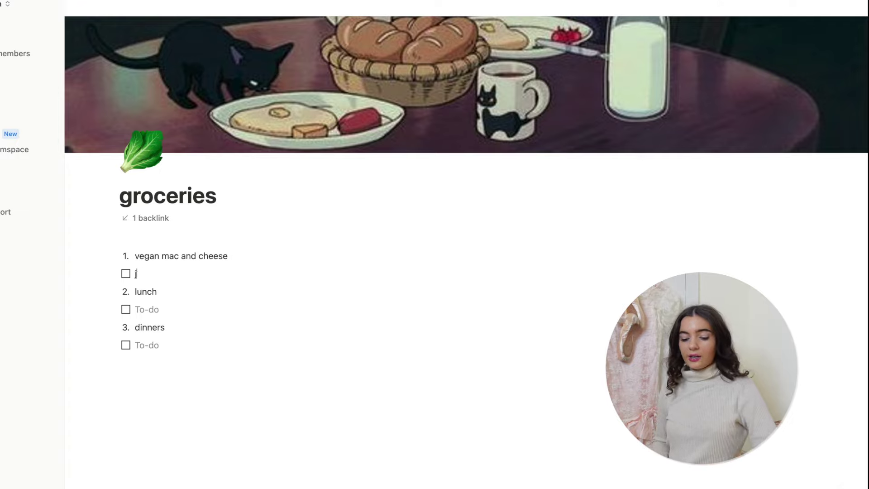
{"action": "key", "text": "BackSpace"}
{"action": "type", "text": "vegan chees"}
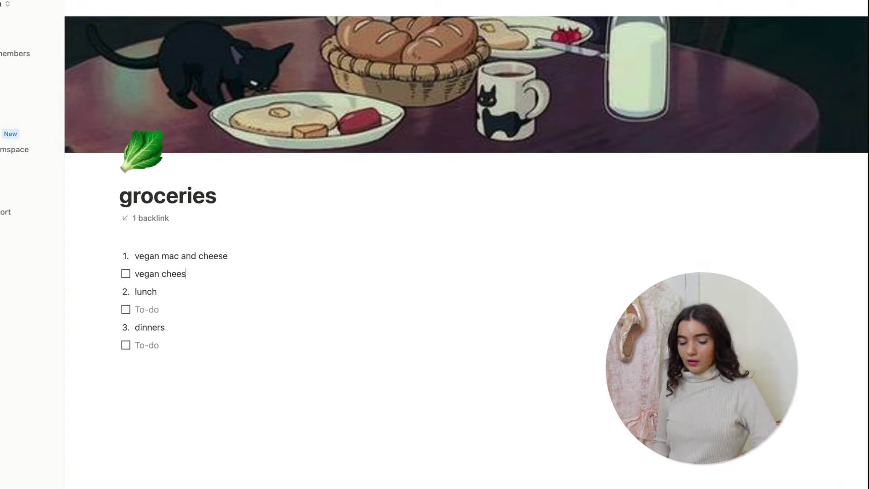
{"action": "type", "text": "e"}
{"action": "key", "text": "Return"}
{"action": "type", "text": "pasta"}
{"action": "key", "text": "Return"}
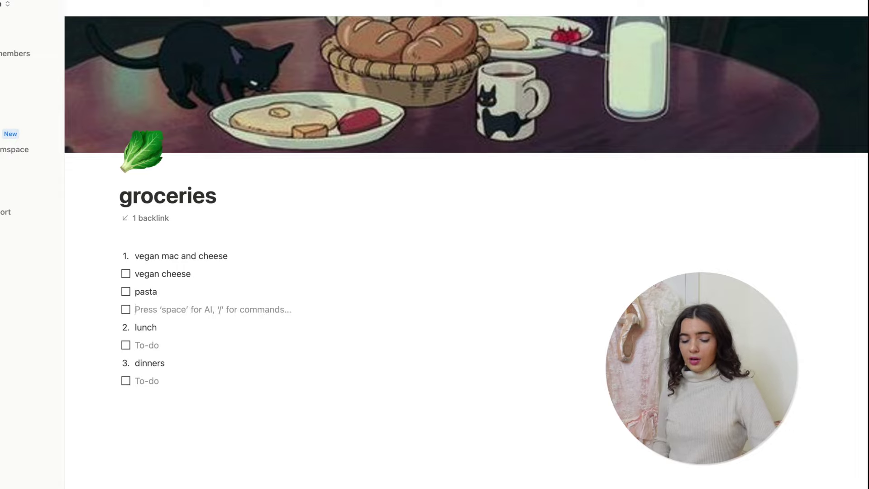
{"action": "type", "text": "jkjkjksdjvkldv"}
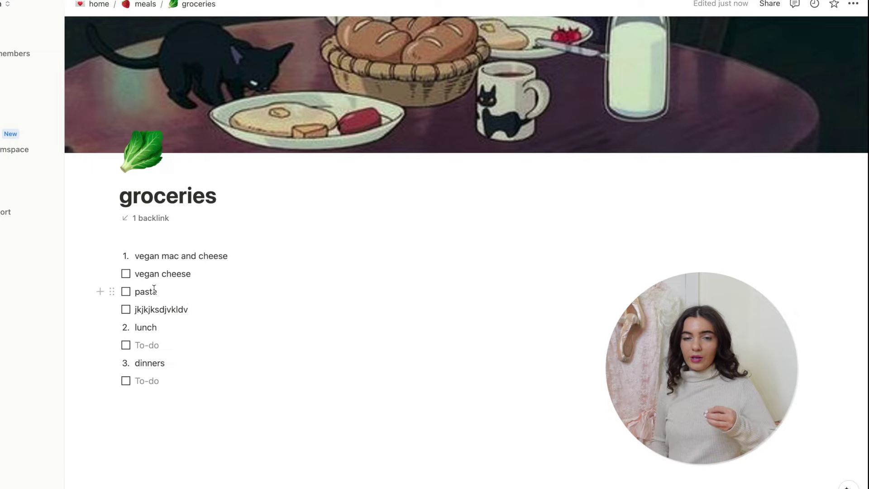
Step: Leave the groceries list, go back to the home page and open the book journal page
{"action": "left_click", "coordinate": [196, 347]}
{"action": "key", "text": "super+bracketleft"}
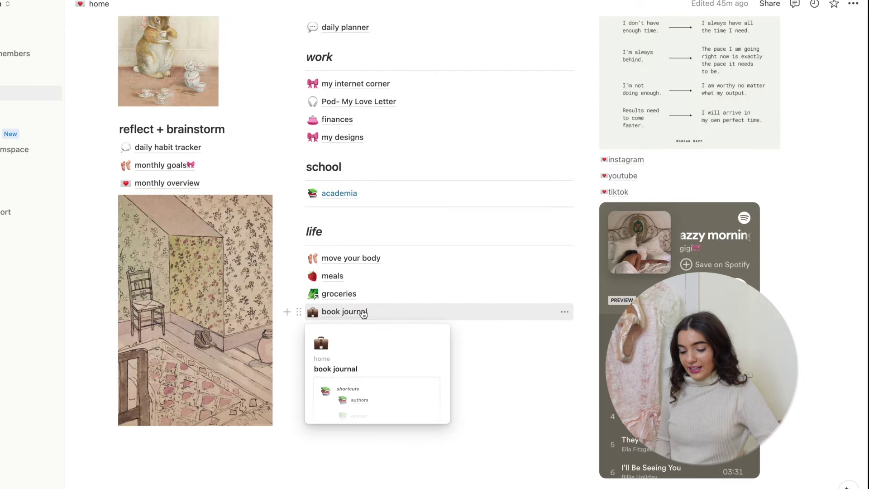
{"action": "left_click", "coordinate": [364, 312]}
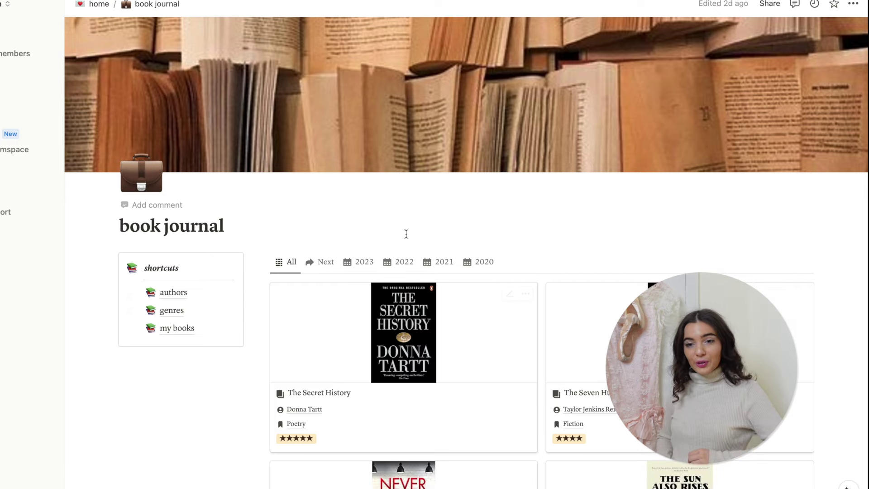
Step: Preview The Secret History's page from the book gallery and replace the book's linked genre with Thriller
{"action": "scroll", "coordinate": [406, 234], "scroll_direction": "down", "scroll_amount": 4}
{"action": "left_click", "coordinate": [394, 174]}
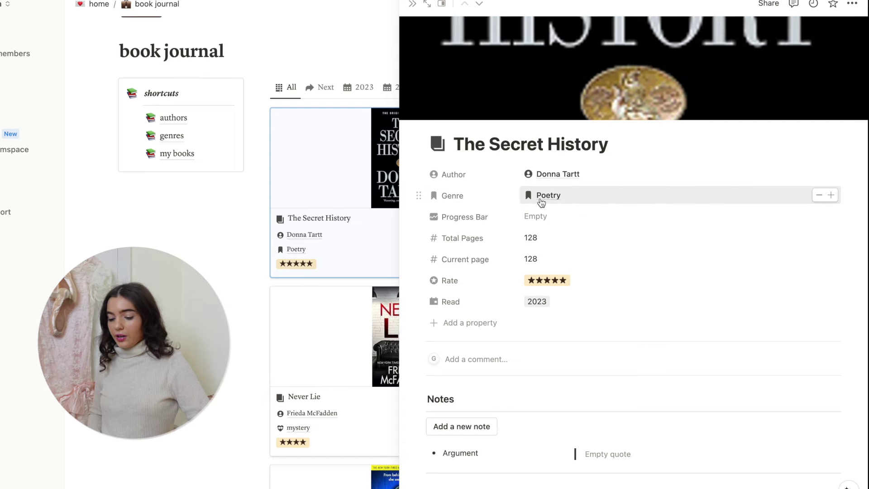
{"action": "left_click", "coordinate": [351, 251]}
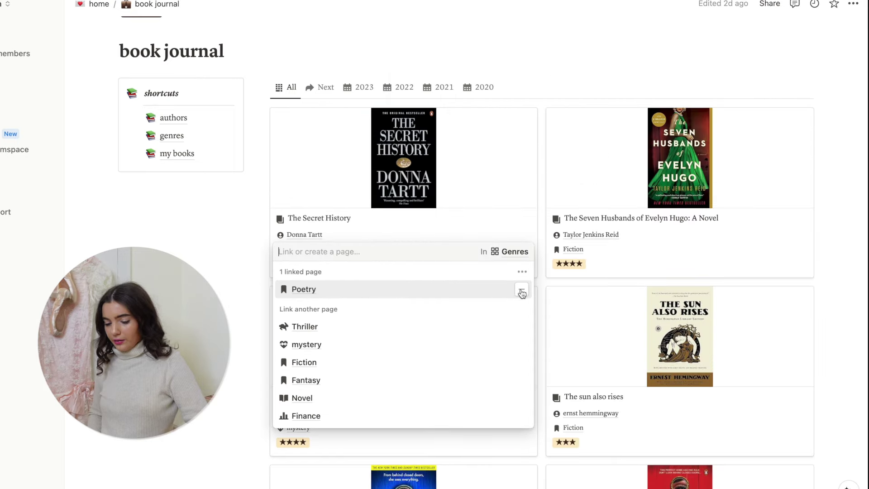
{"action": "left_click", "coordinate": [522, 291]}
{"action": "left_click", "coordinate": [304, 308]}
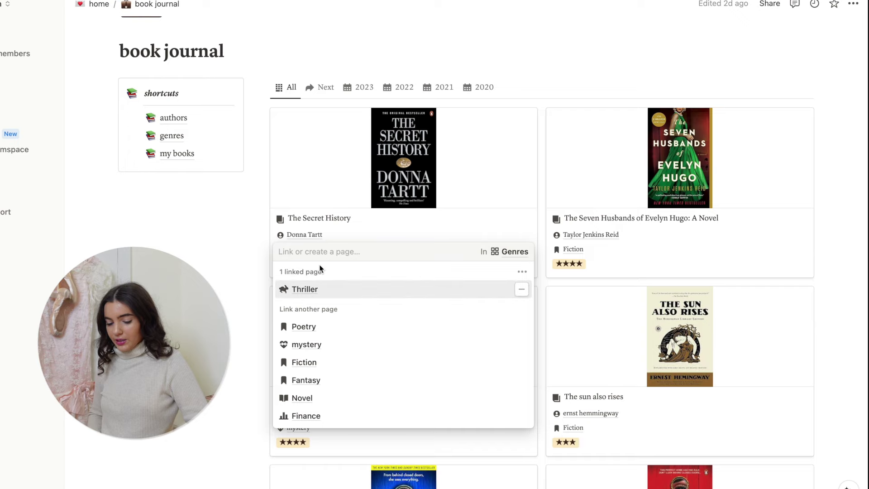
{"action": "key", "text": "Escape"}
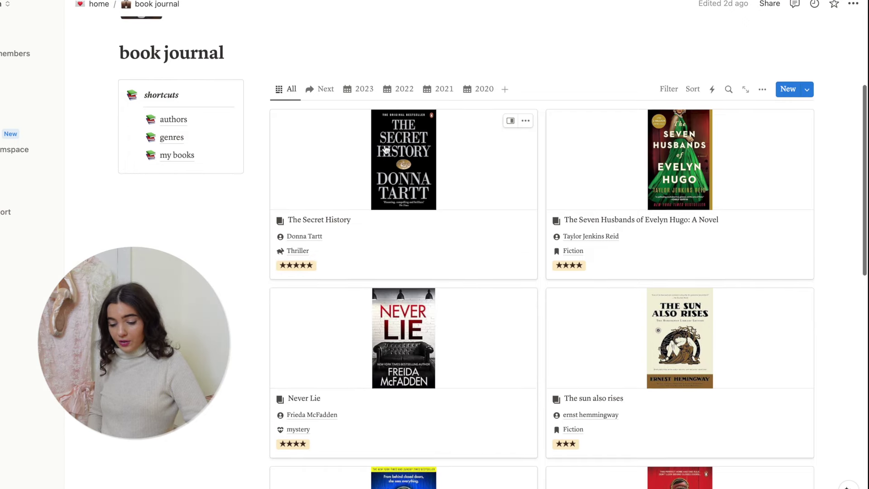
Step: Return from the book journal to the home page and look over its sections
{"action": "scroll", "coordinate": [344, 217], "scroll_direction": "up", "scroll_amount": 1}
{"action": "scroll", "coordinate": [345, 216], "scroll_direction": "up", "scroll_amount": 3}
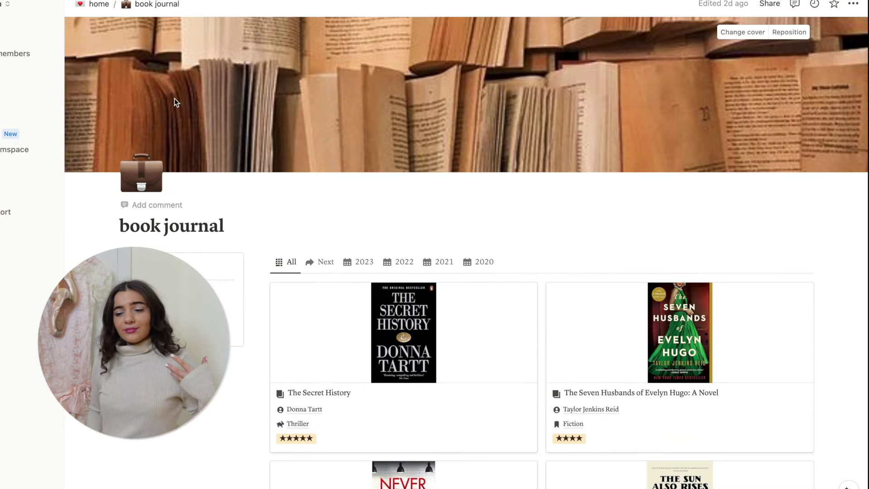
{"action": "left_click", "coordinate": [100, 4]}
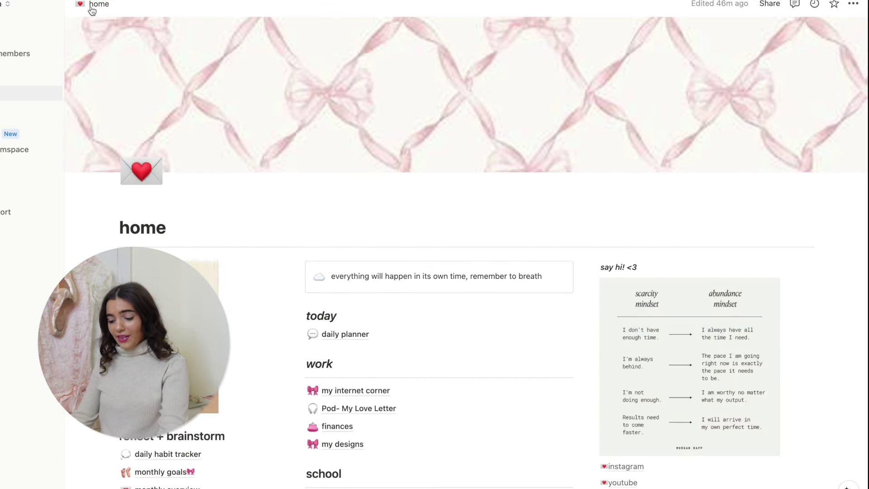
{"action": "scroll", "coordinate": [77, 47], "scroll_direction": "down", "scroll_amount": 9}
{"action": "scroll", "coordinate": [77, 48], "scroll_direction": "up", "scroll_amount": 7}
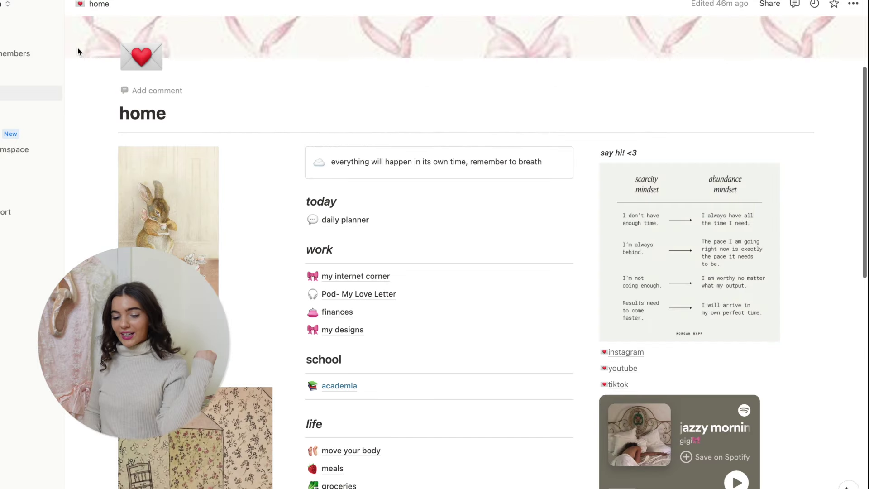